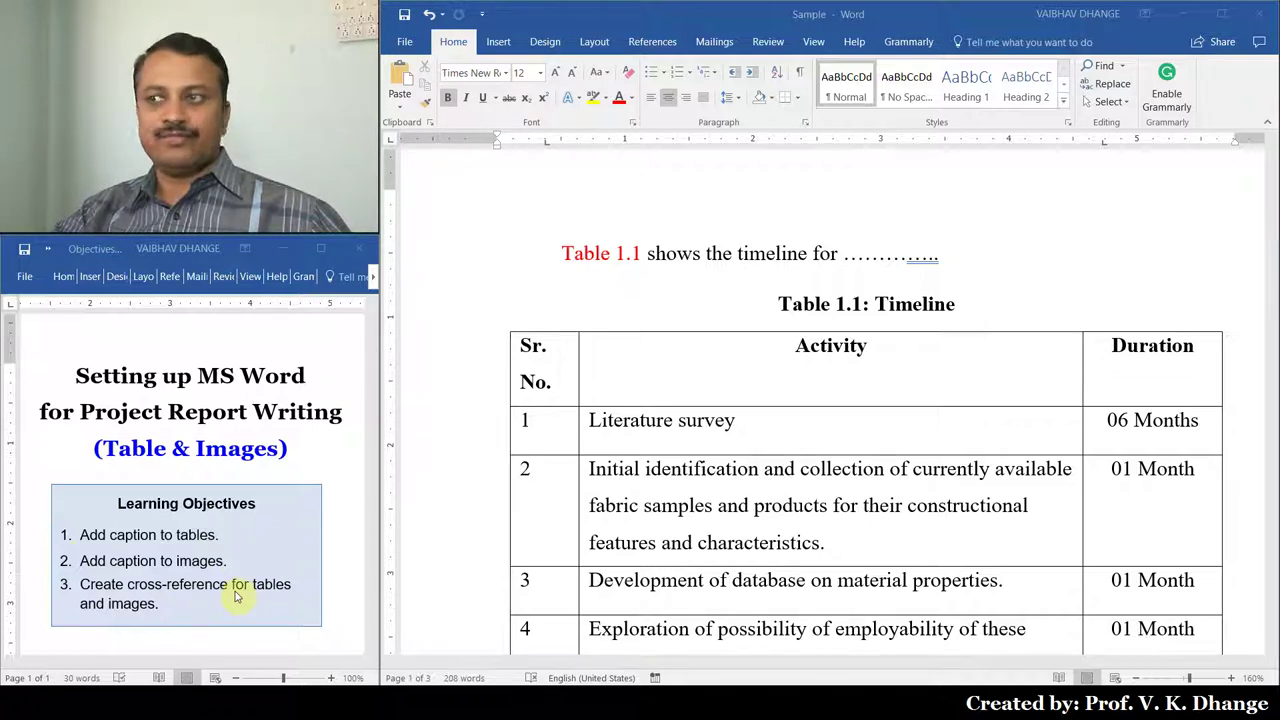
- Examine the Table 1.1 caption above the timeline table and the red in-text reference to it in the sample document
left_click(740, 22)
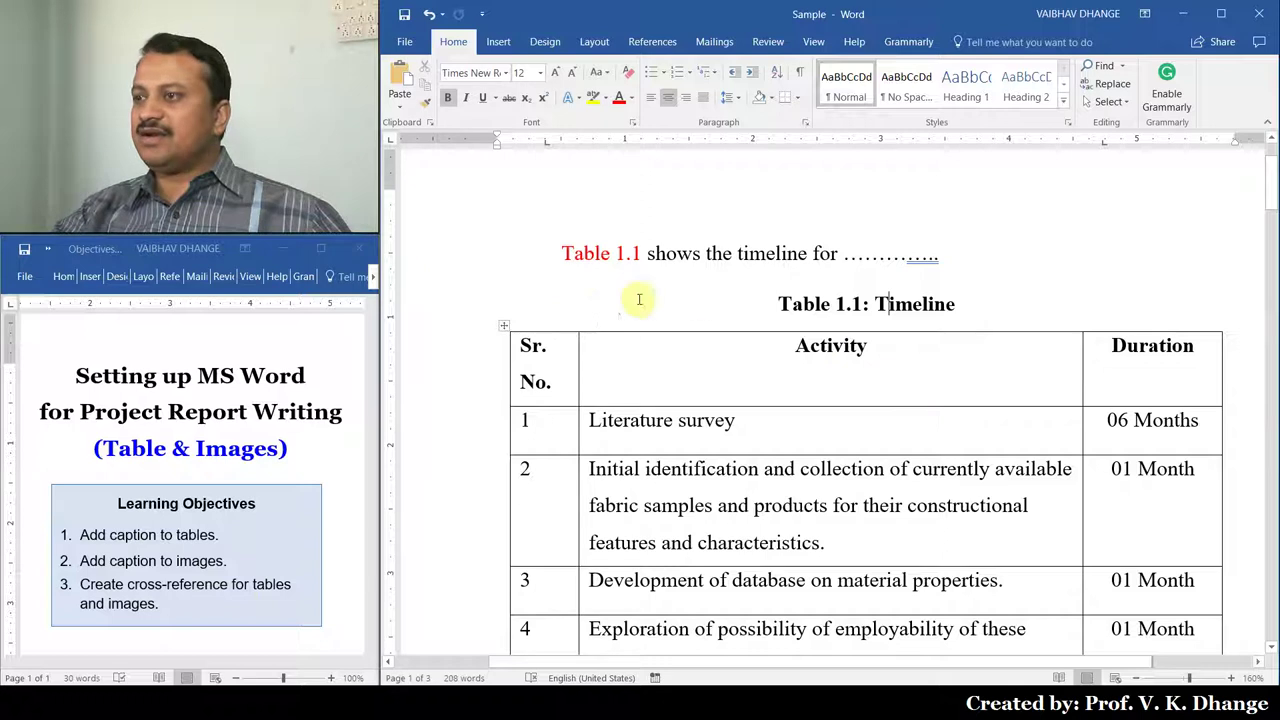
left_click_drag(691, 300, 951, 301)
left_click(897, 368)
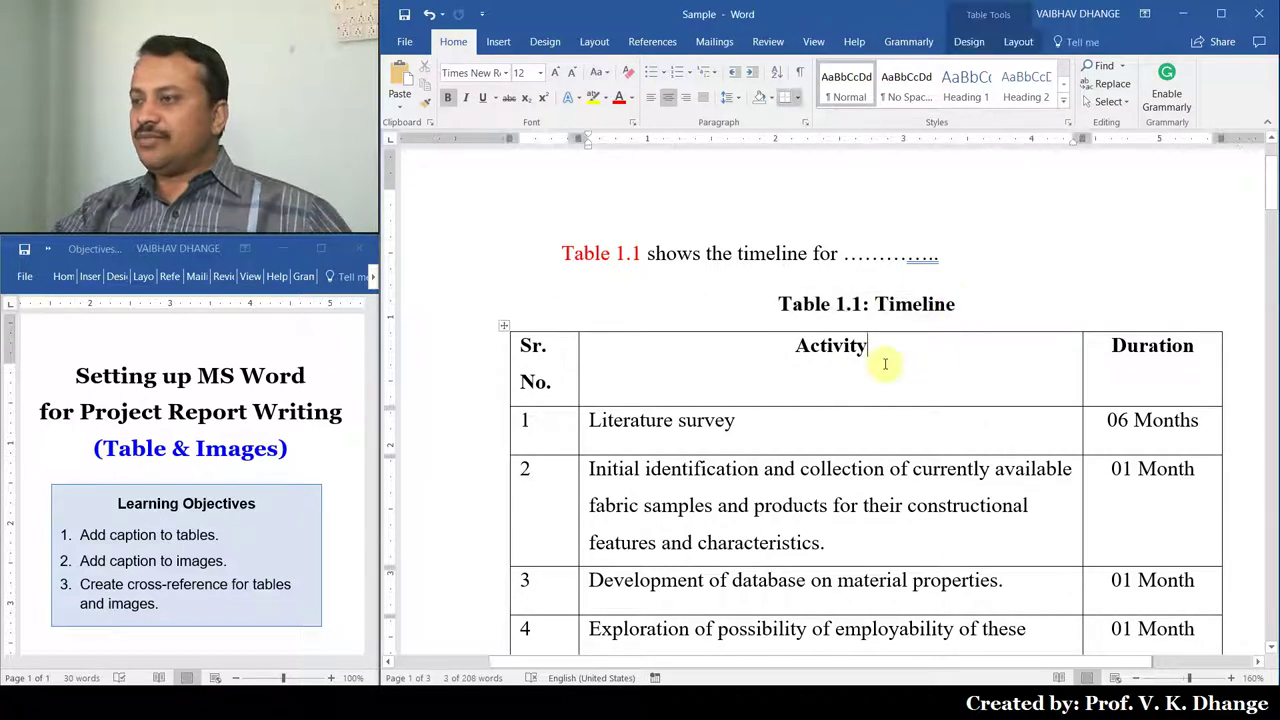
scroll(940, 353, "up", 6)
scroll(940, 352, "up", 11)
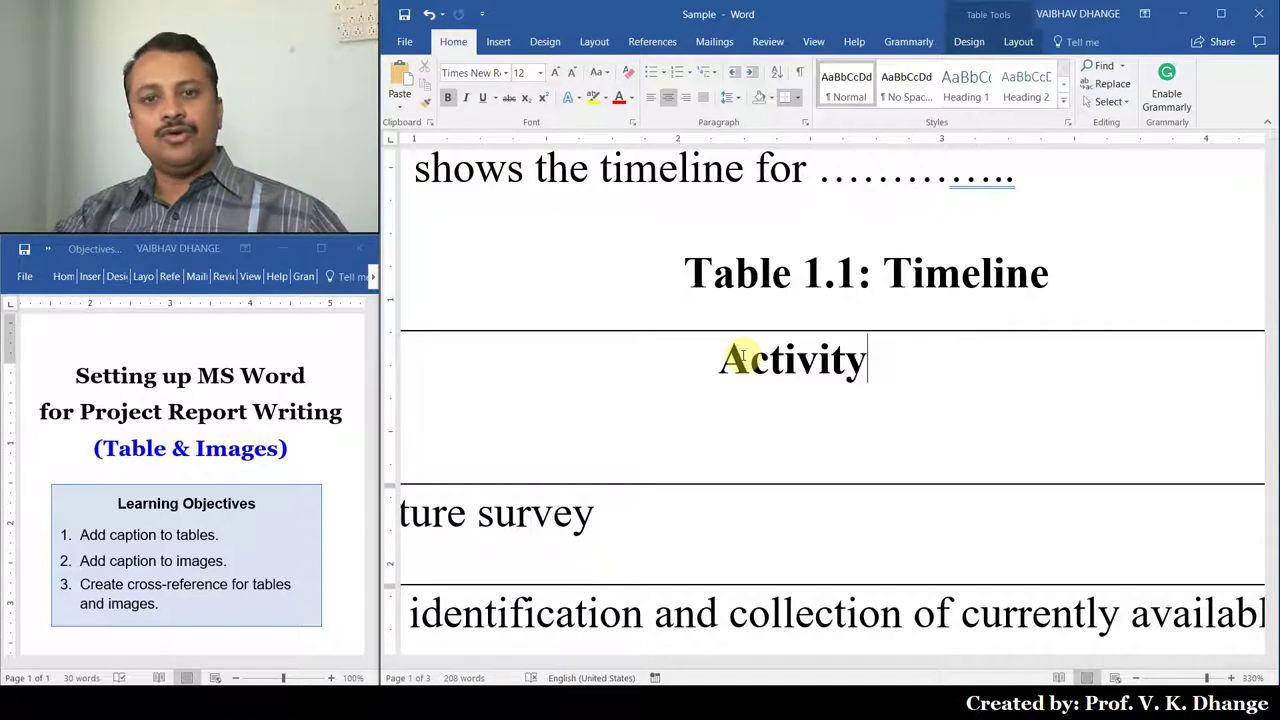
scroll(743, 357, "down", 16)
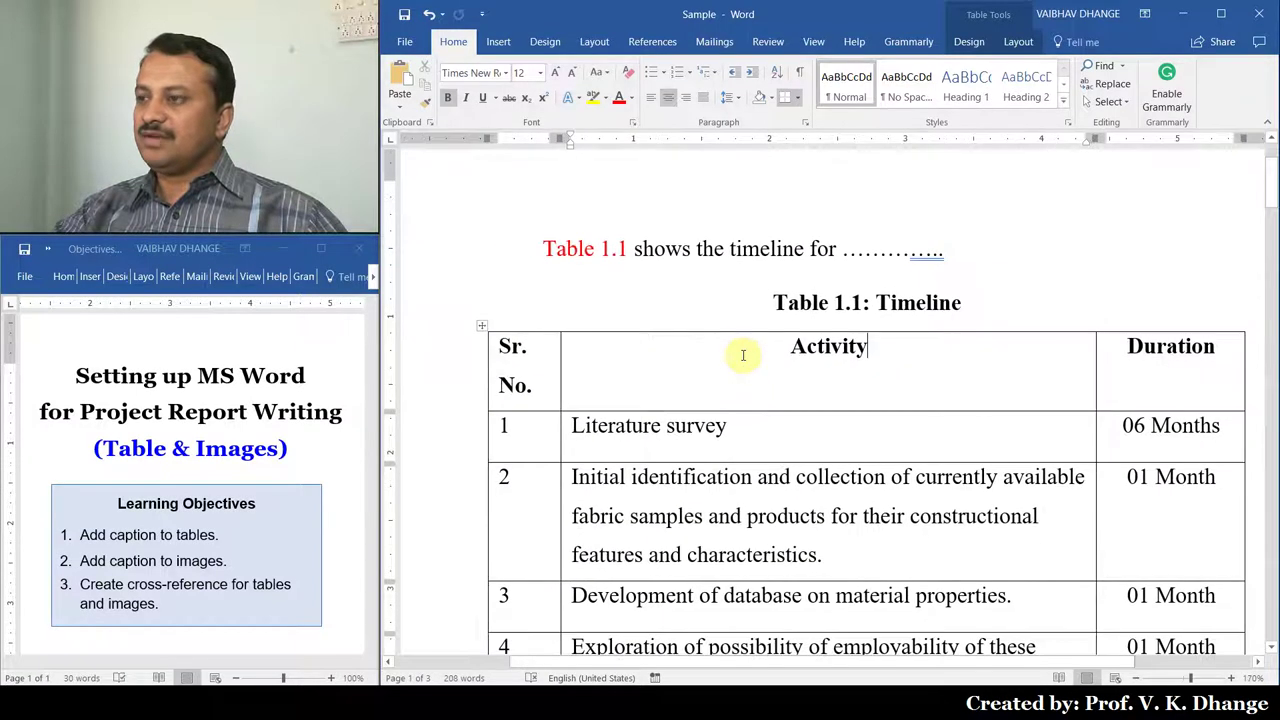
scroll(745, 275, "up", 5)
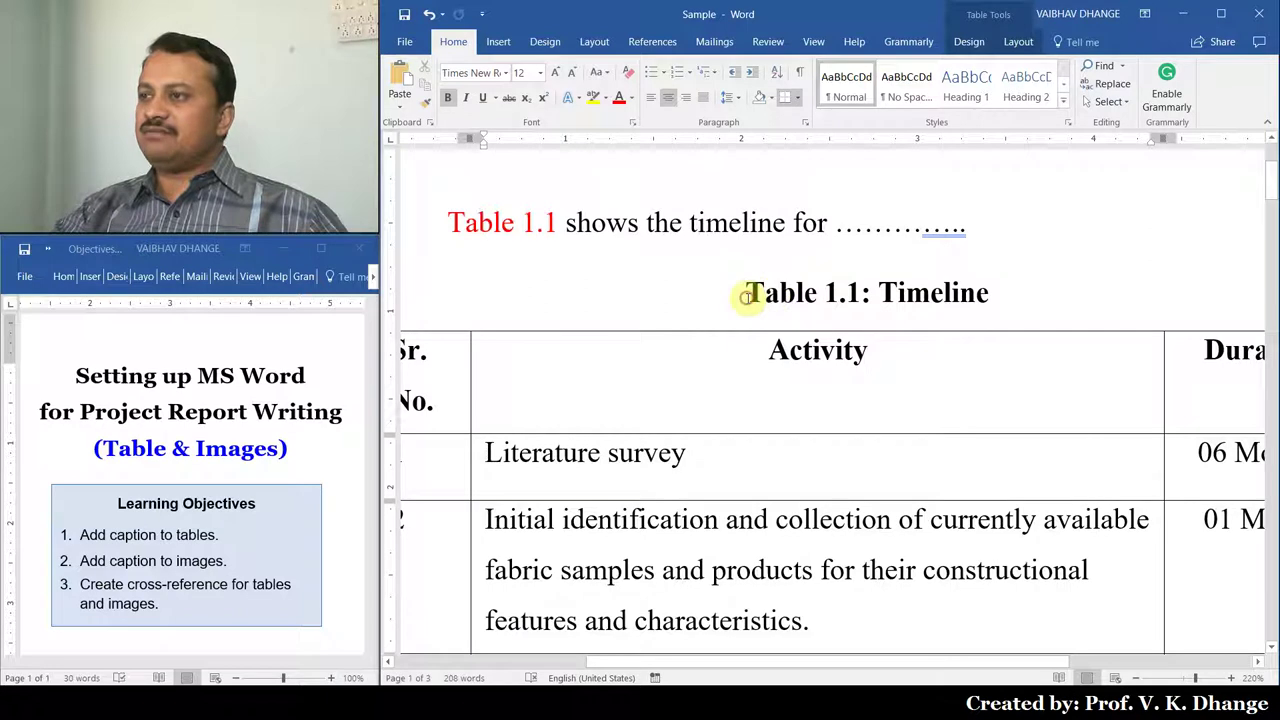
left_click_drag(752, 295, 862, 296)
left_click(450, 226)
left_click_drag(453, 236, 604, 232)
left_click(605, 228)
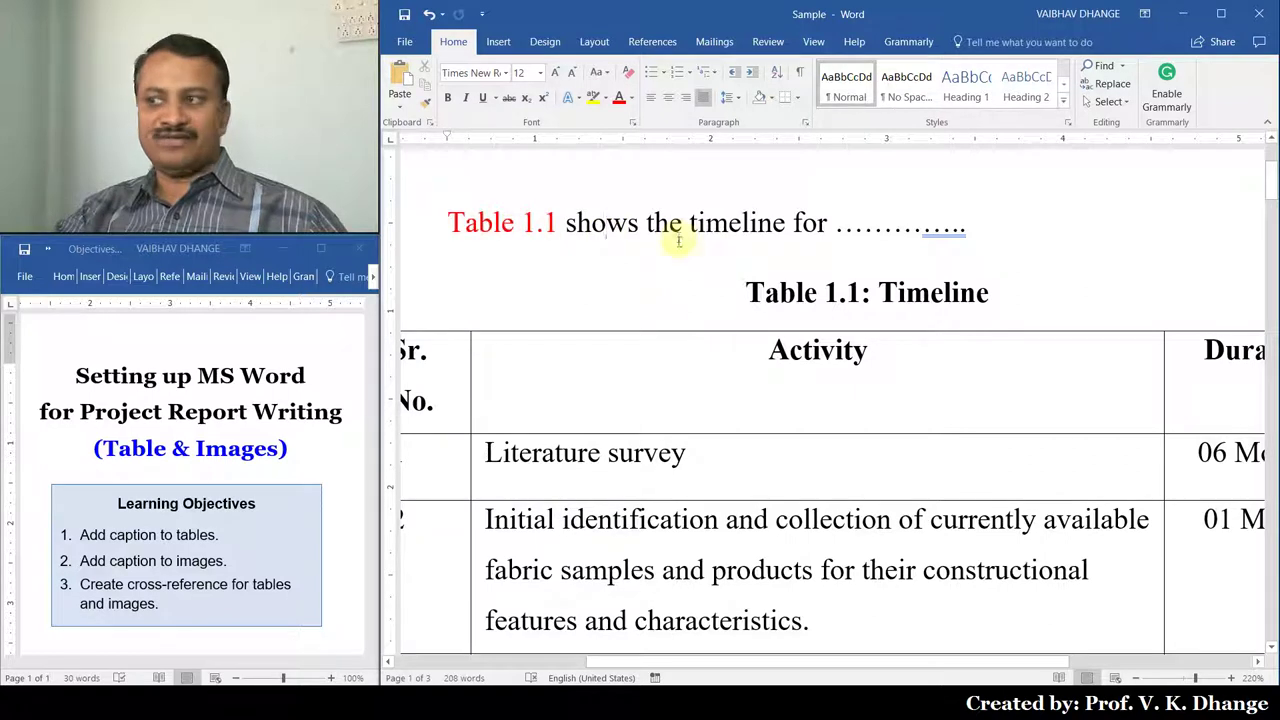
- Examine the Figure 1.1 caption below the chart and the in-text references to Table 1.2 and Figure 1.1
scroll(710, 318, "down", 10)
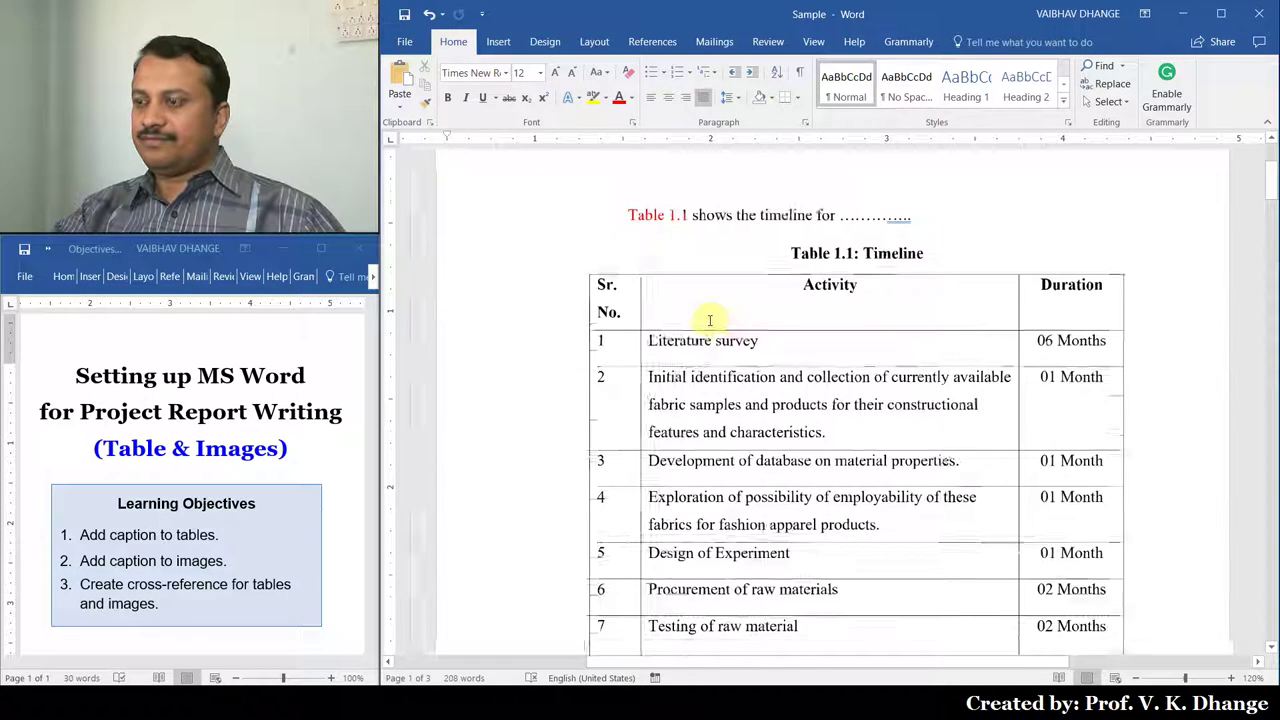
scroll(713, 320, "down", 15)
scroll(934, 367, "down", 10)
scroll(968, 366, "up", 2)
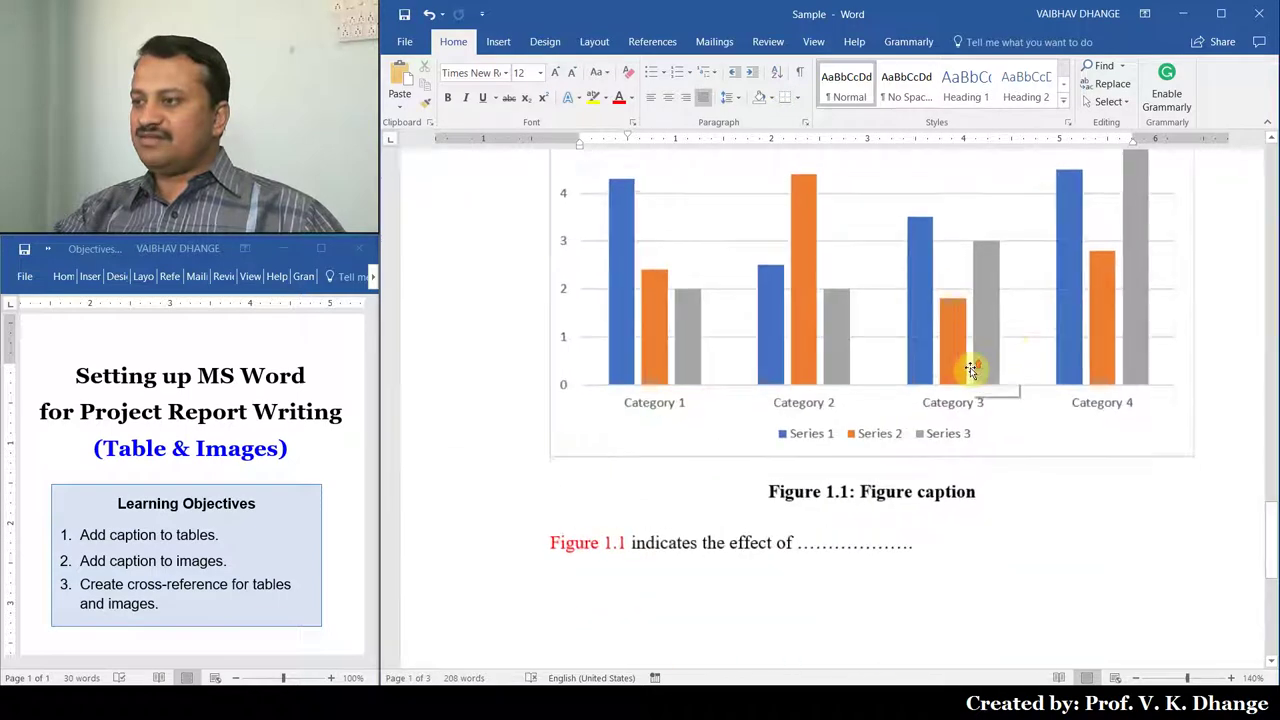
scroll(968, 366, "up", 2, "ctrl")
left_click_drag(876, 665, 906, 668)
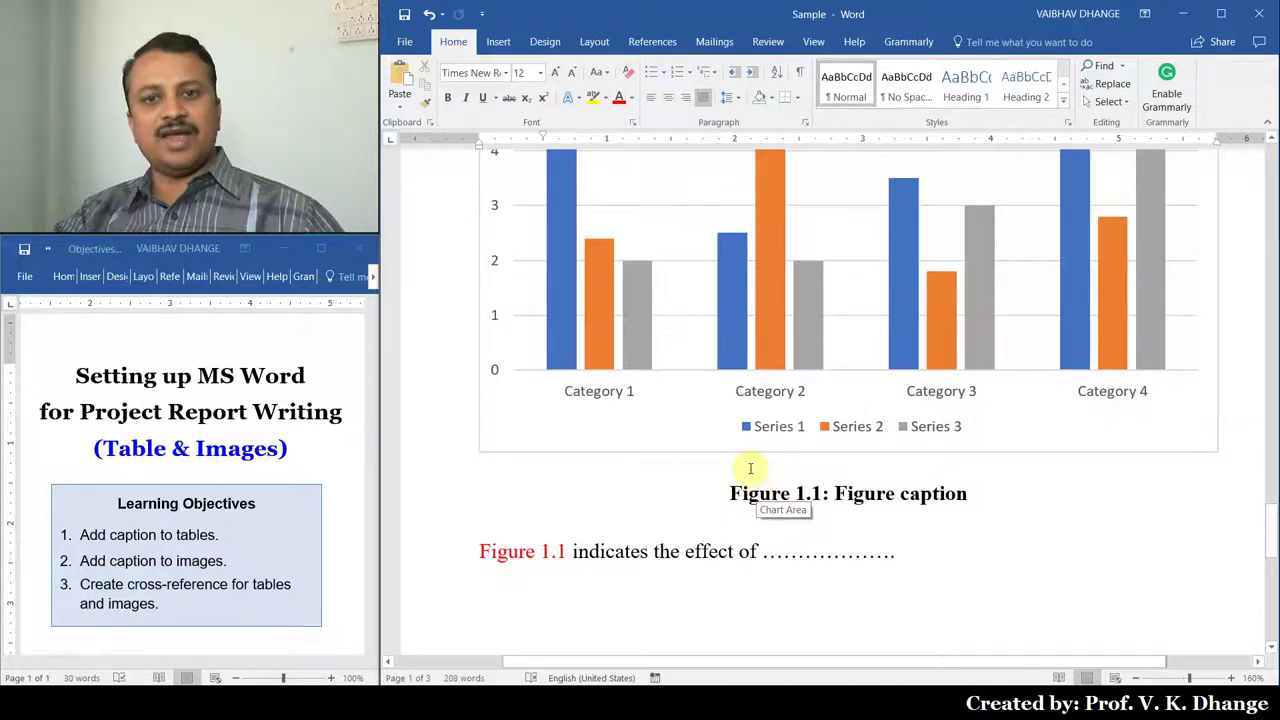
scroll(750, 468, "down", 10)
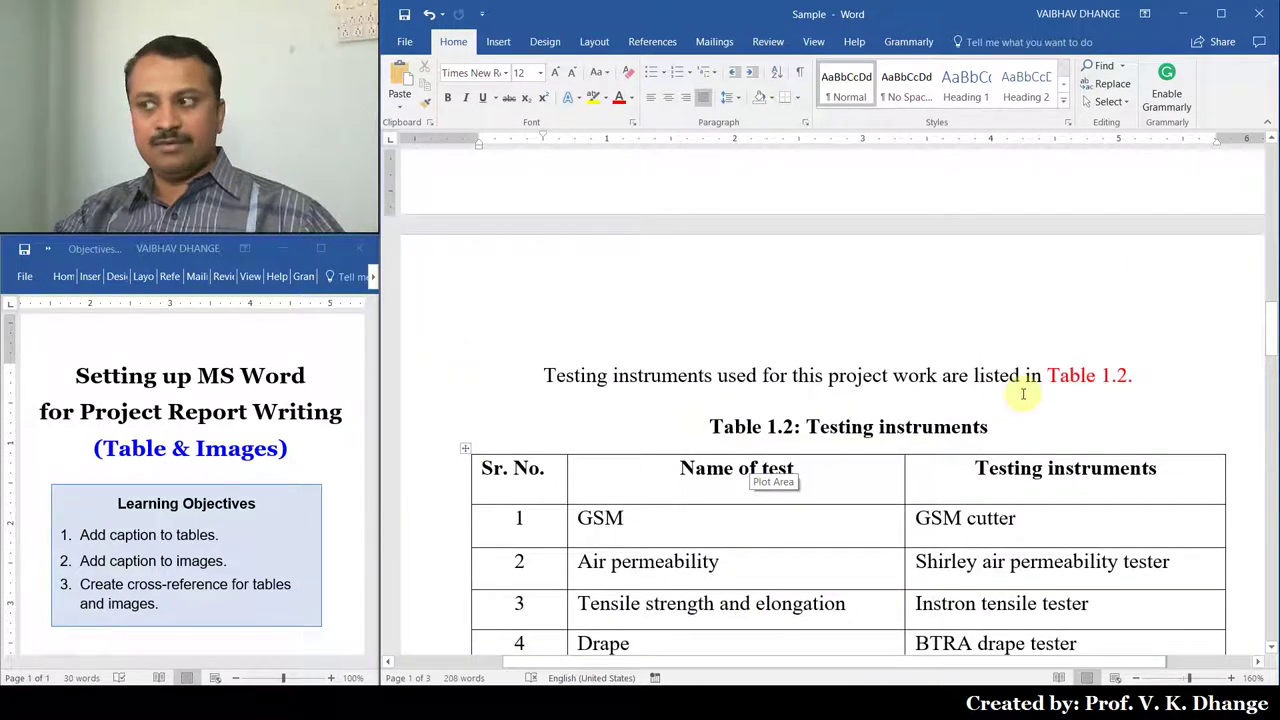
scroll(923, 471, "down", 15)
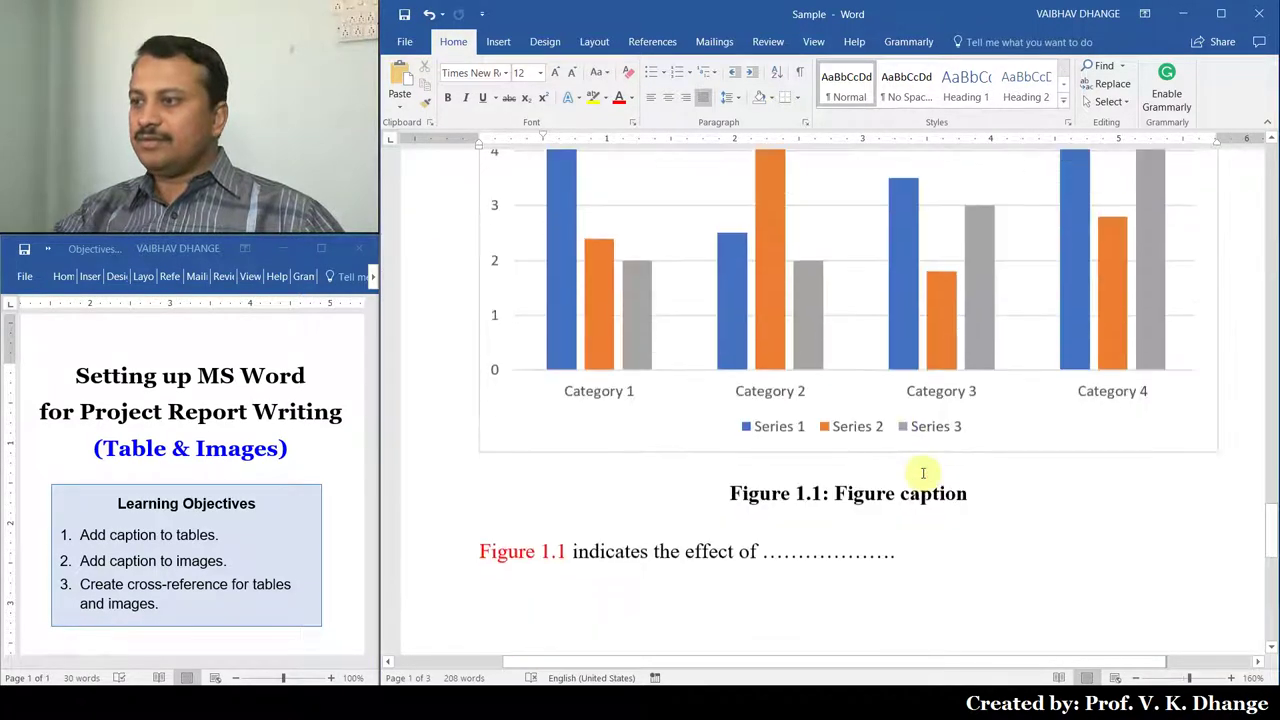
scroll(862, 520, "up", 2)
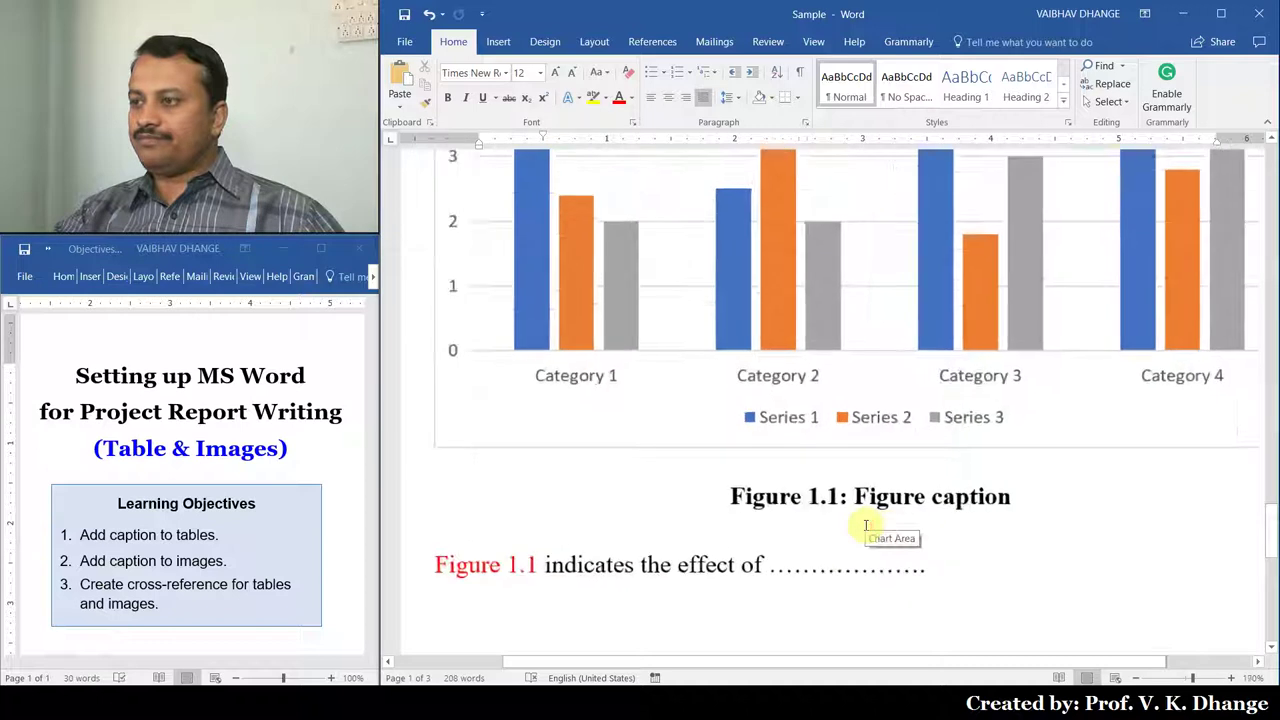
scroll(866, 525, "up", 3)
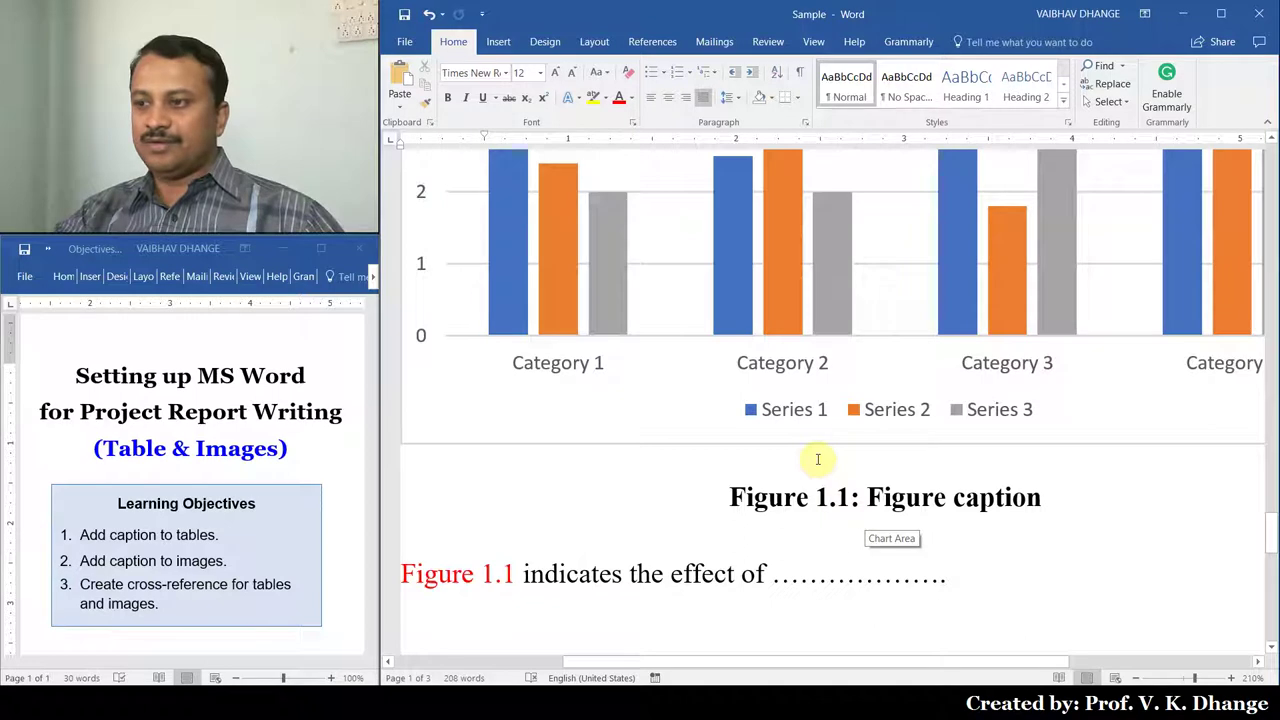
scroll(820, 457, "down", 1)
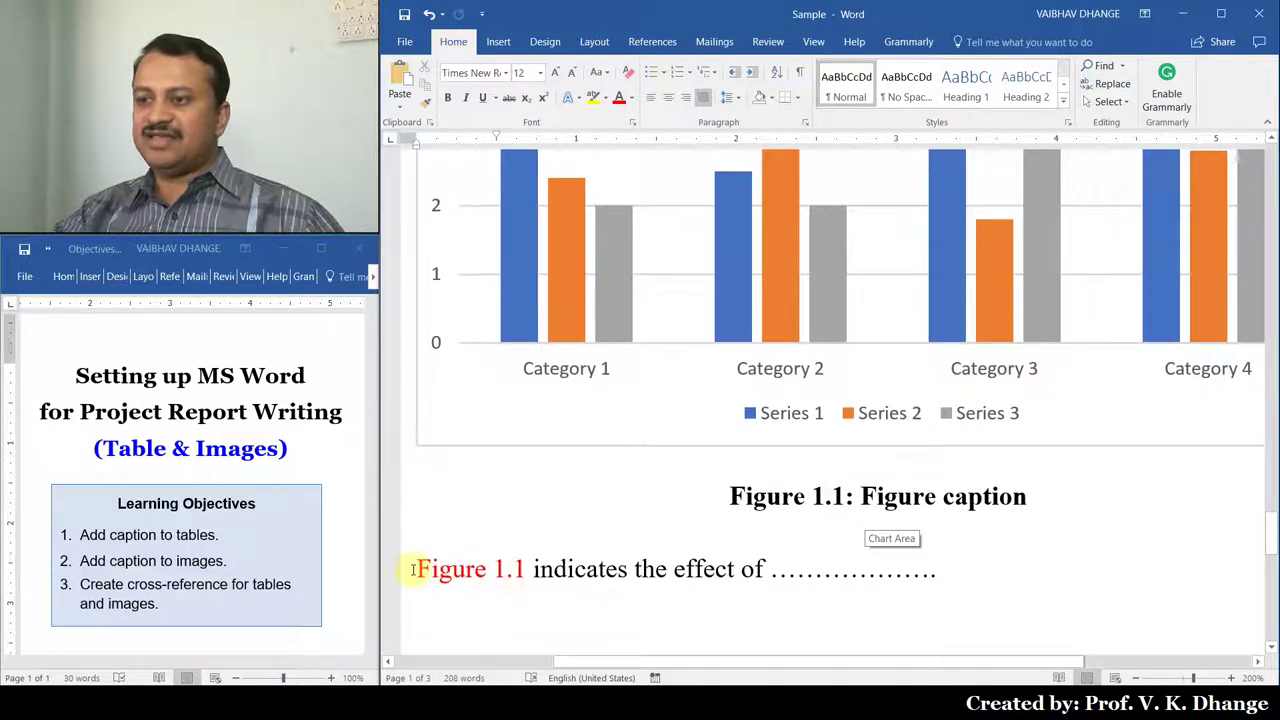
left_click_drag(414, 568, 550, 580)
left_click(823, 569)
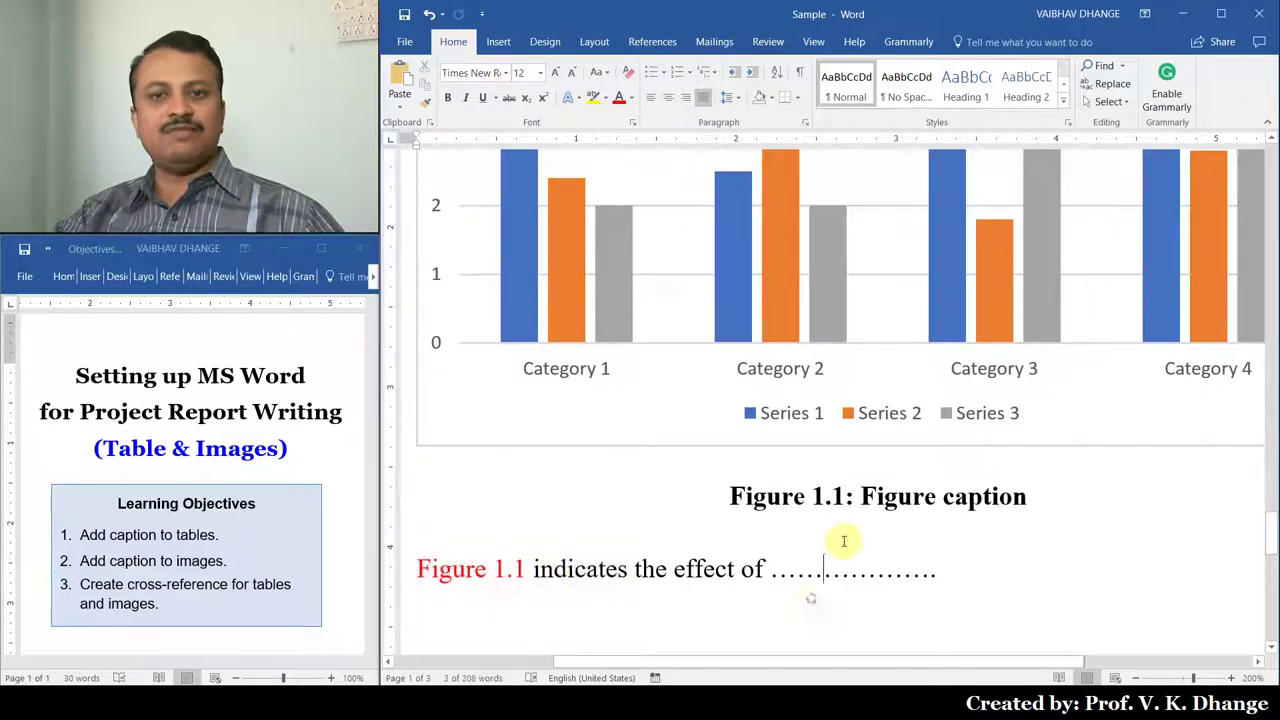
scroll(777, 420, "up", 2)
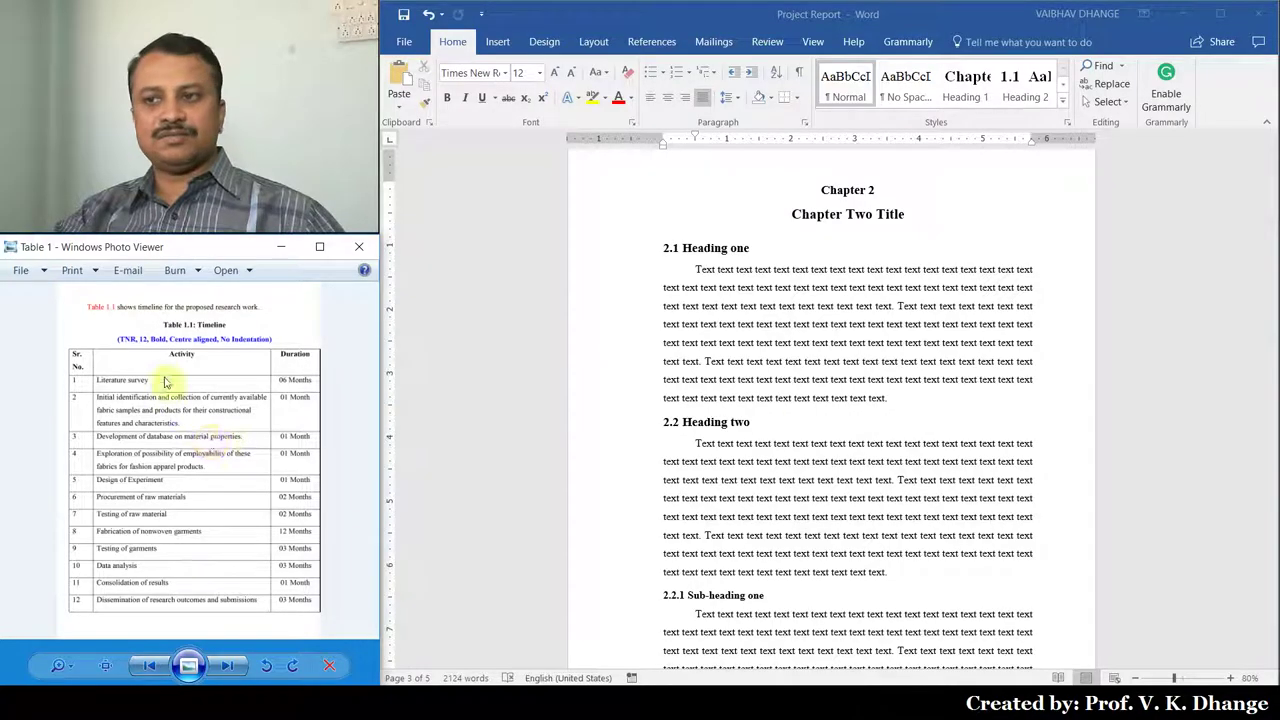
- Examine the caption formatting requirements under the Table 1.1 title in the Table 1 image in Windows Photo Viewer
scroll(163, 390, "up", 3)
left_click_drag(163, 360, 144, 424)
scroll(163, 395, "up", 2)
scroll(150, 395, "up", 1)
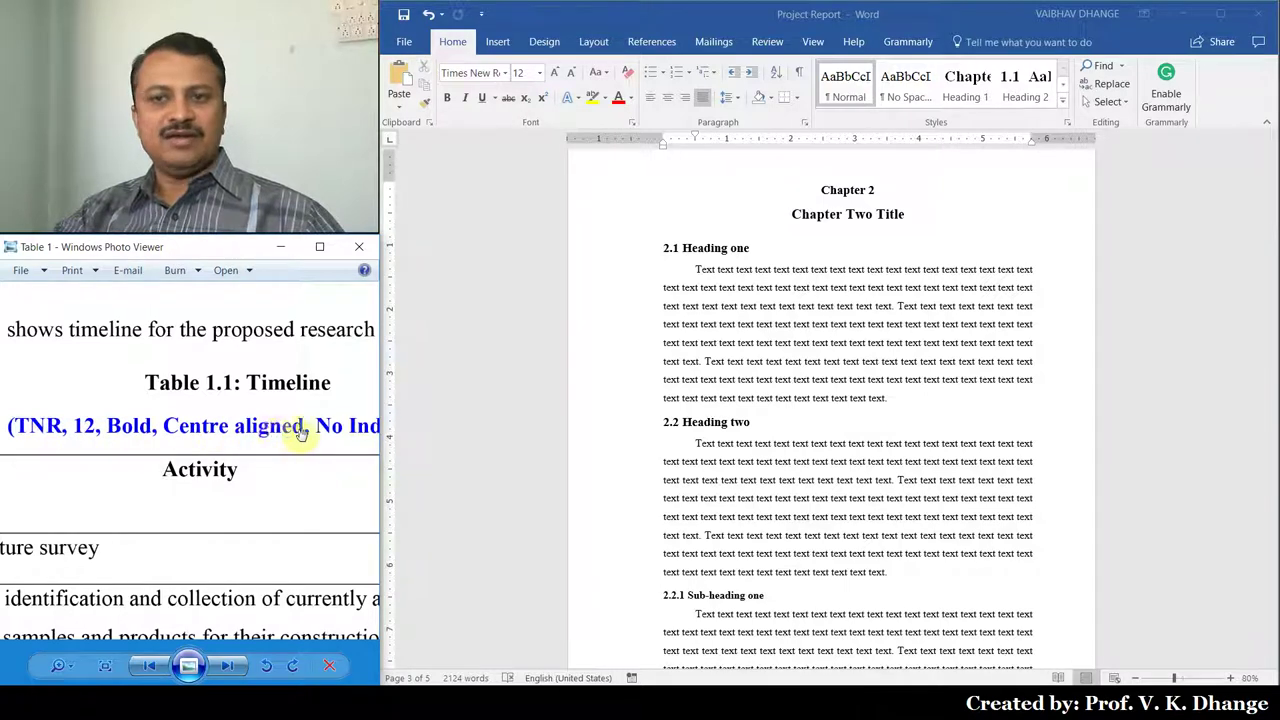
left_click_drag(273, 438, 219, 469)
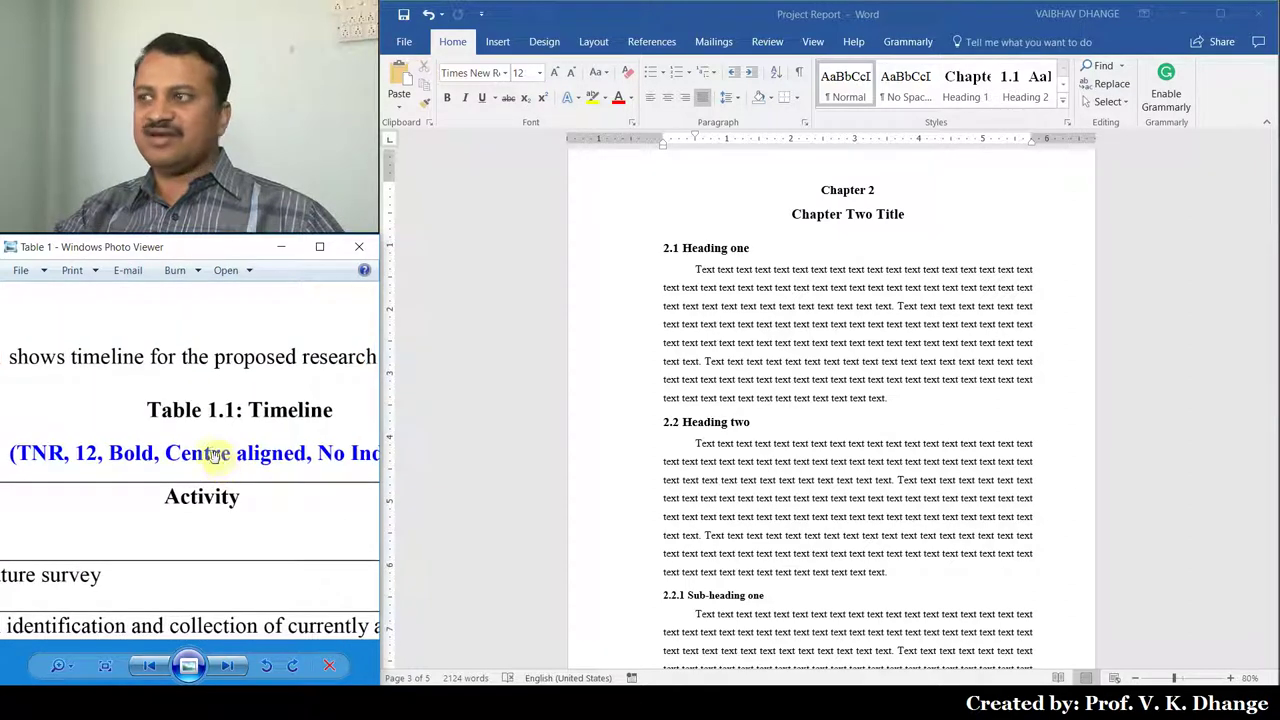
- In the Project Report document in Word, modify the Heading 4 style's Latin font to Times New Roman, bold, with automatic font color
left_click(890, 15)
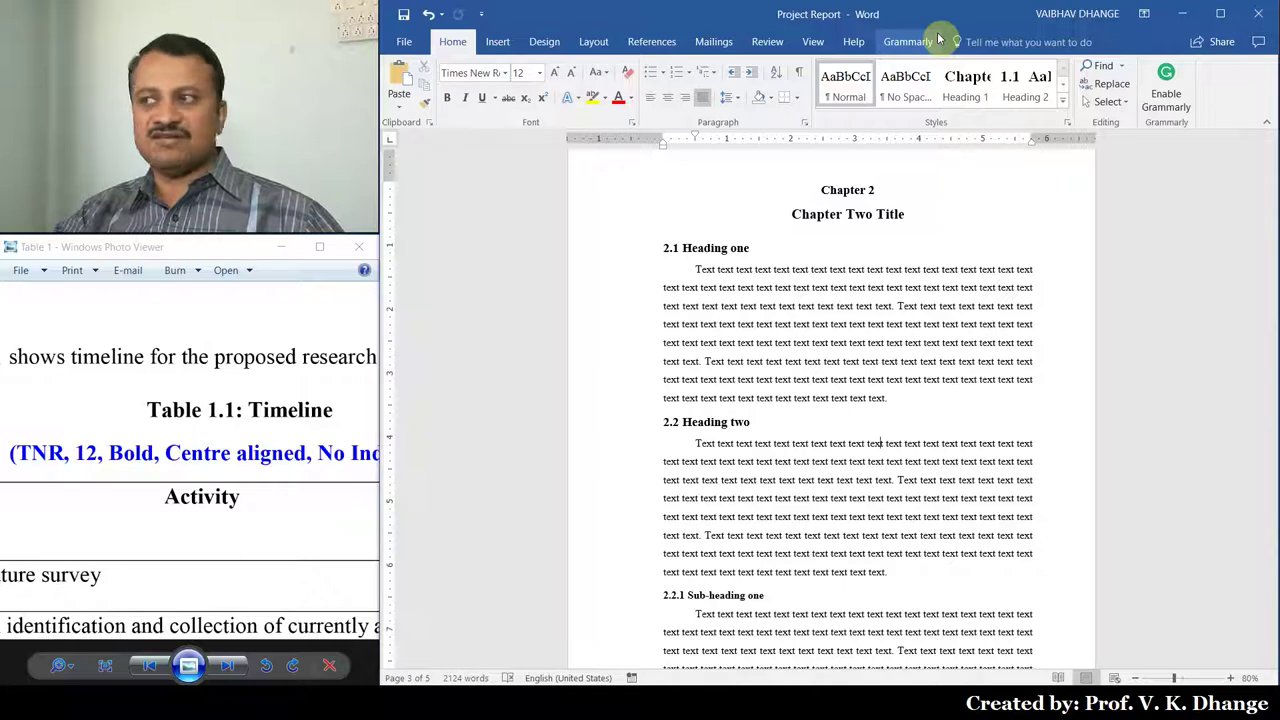
left_click(1063, 105)
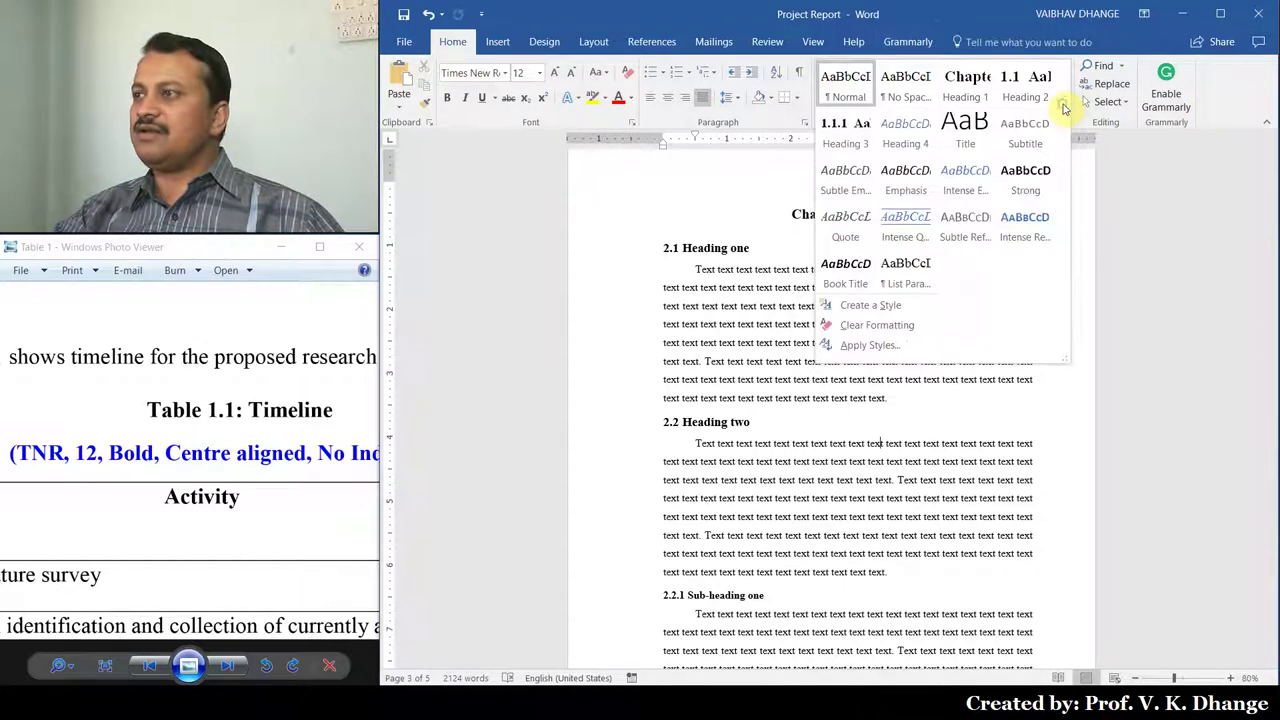
right_click(907, 128)
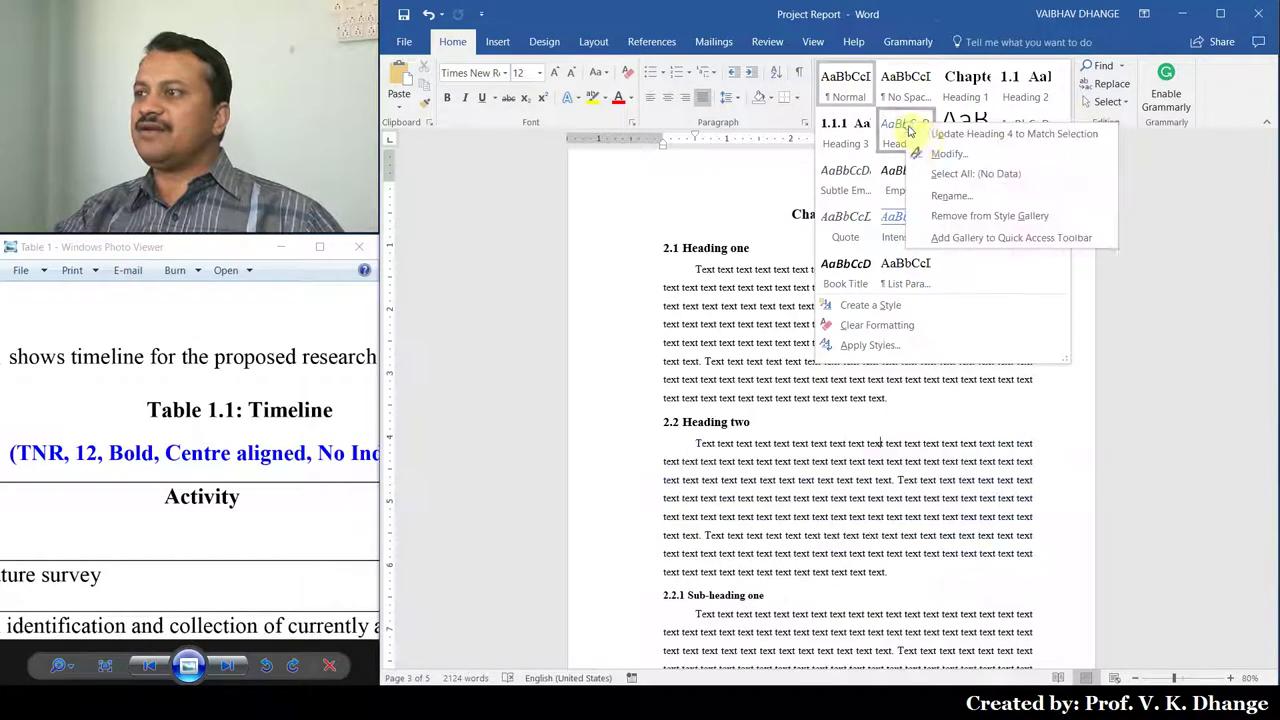
left_click(946, 158)
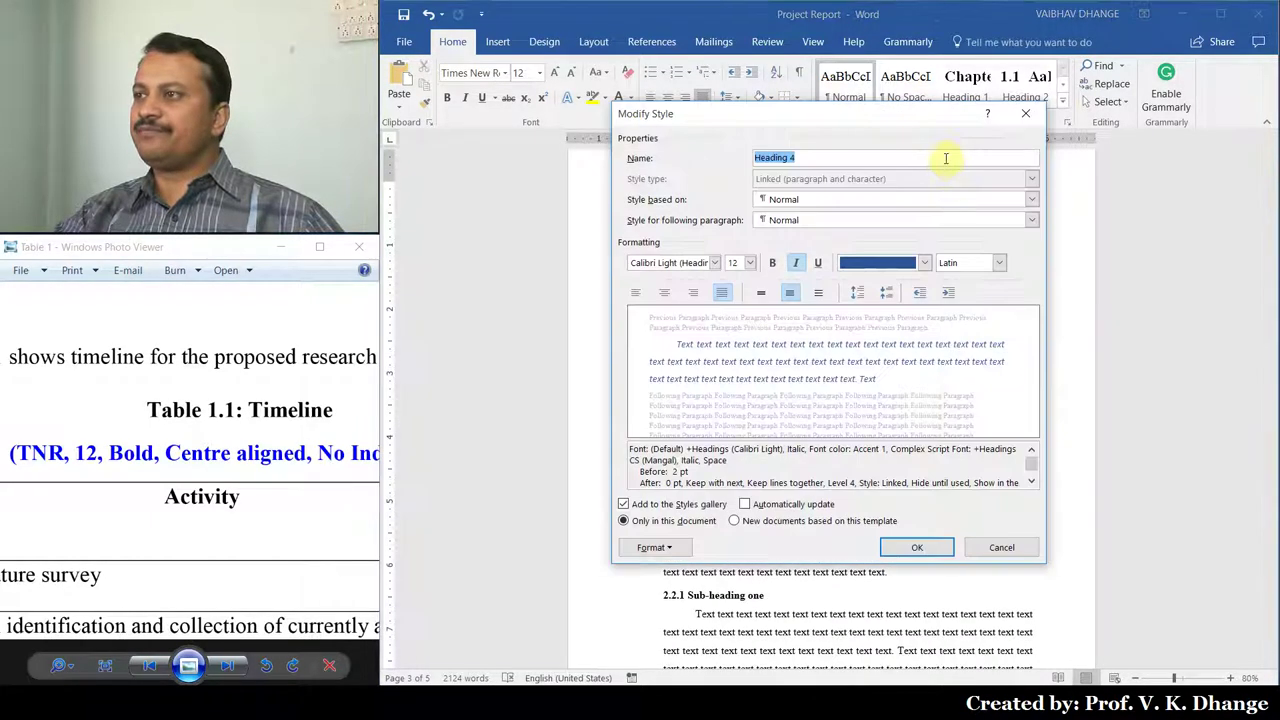
left_click(660, 548)
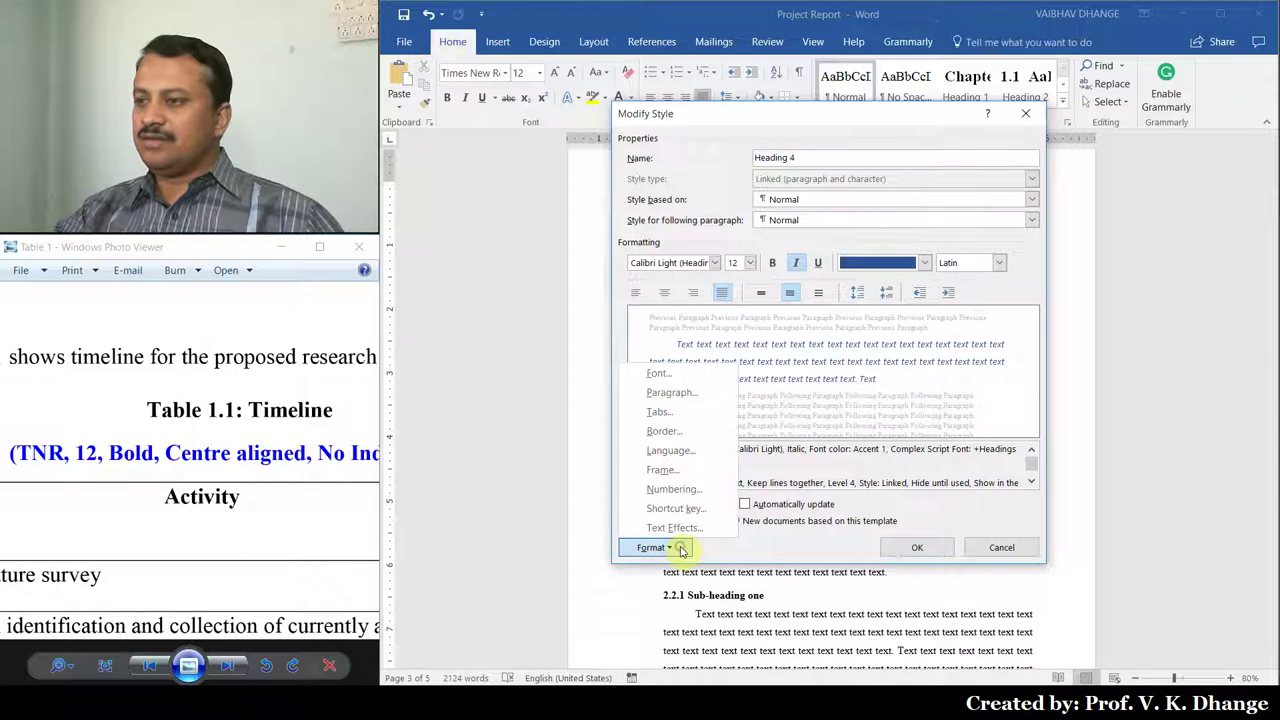
left_click(659, 373)
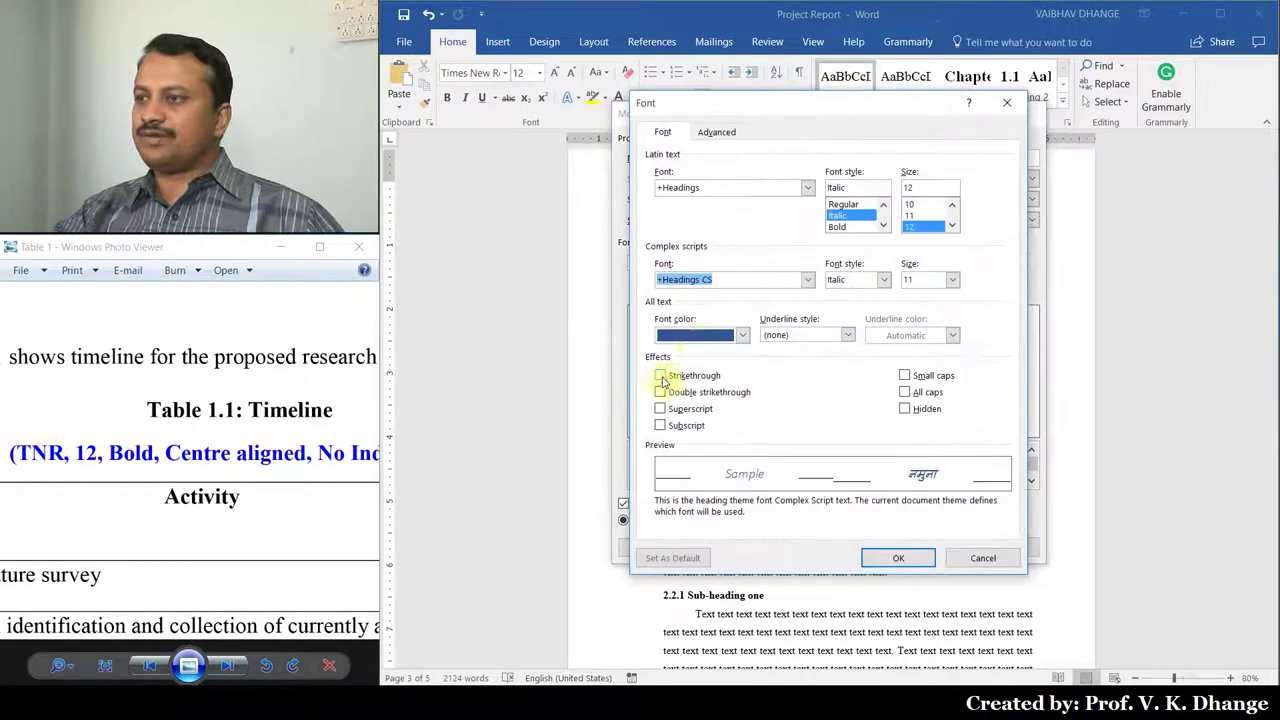
left_click(806, 189)
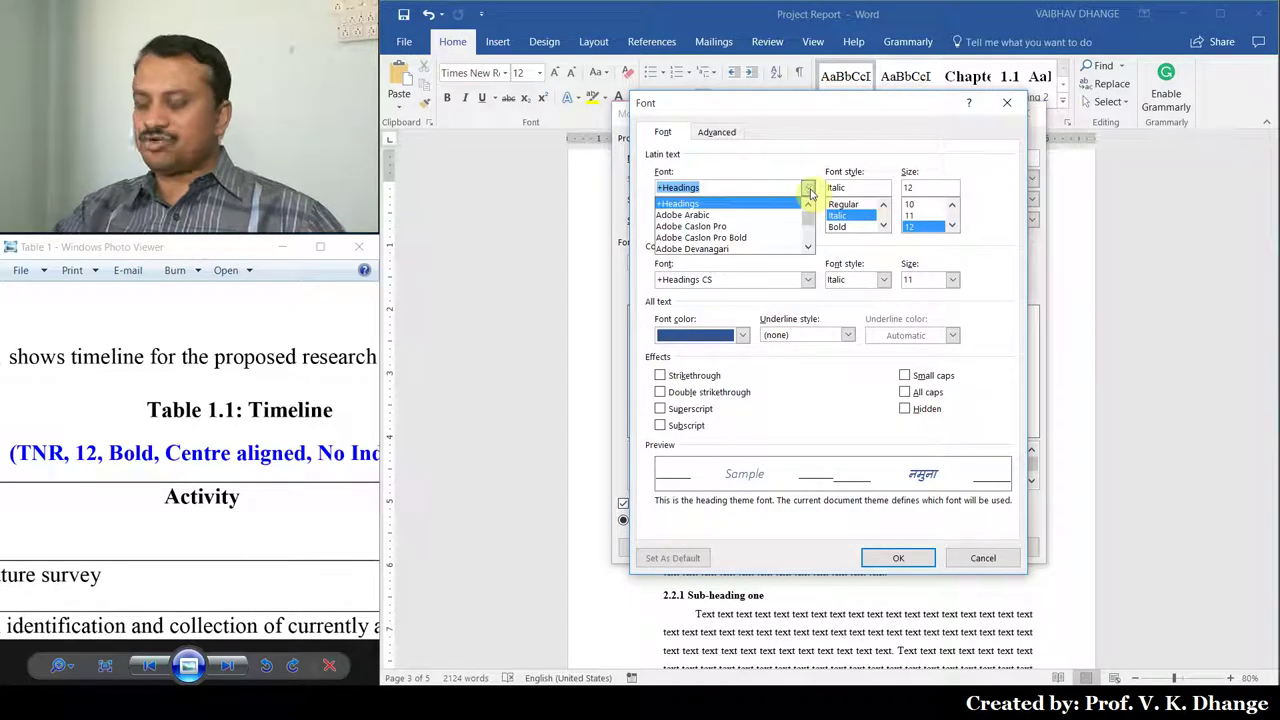
type("times")
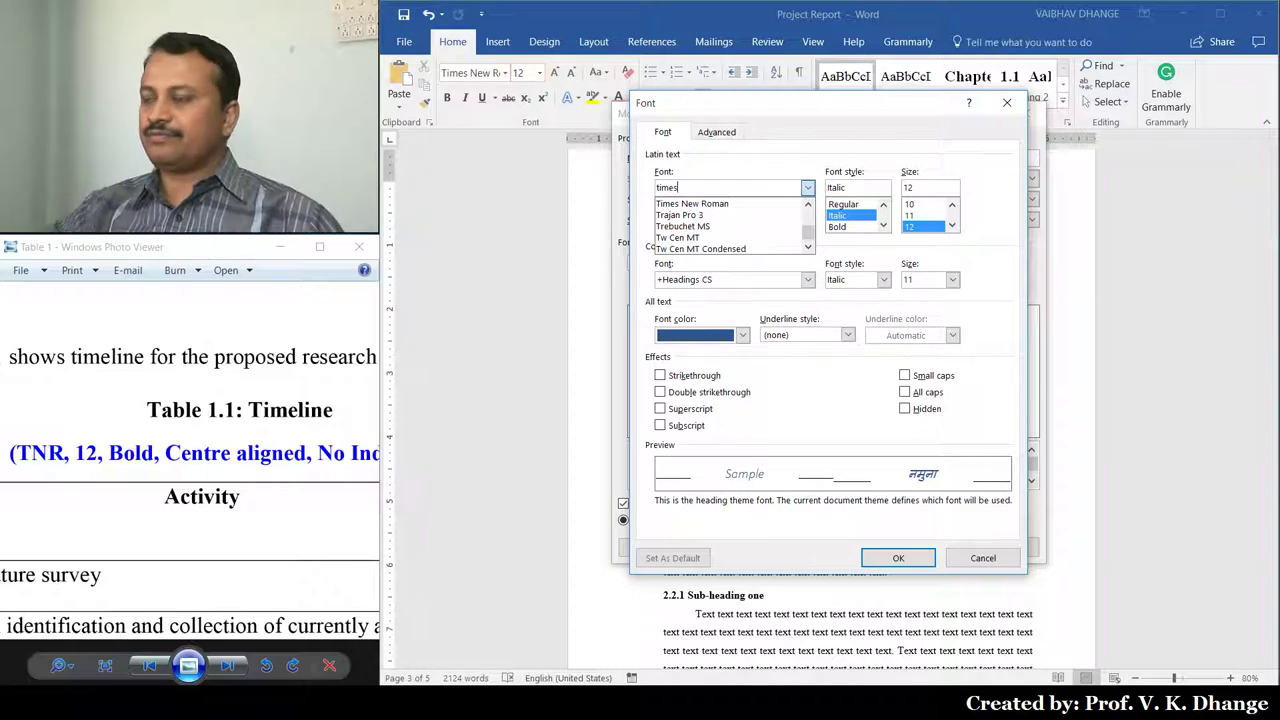
left_click(731, 205)
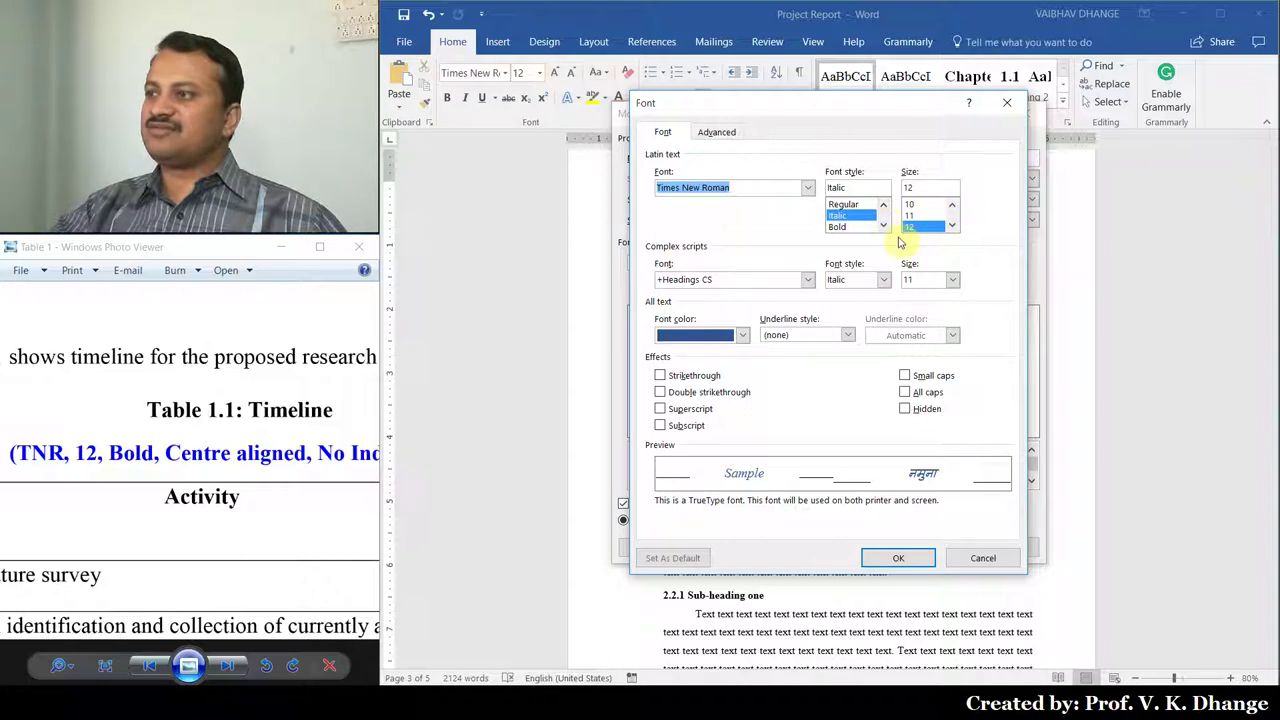
left_click(838, 227)
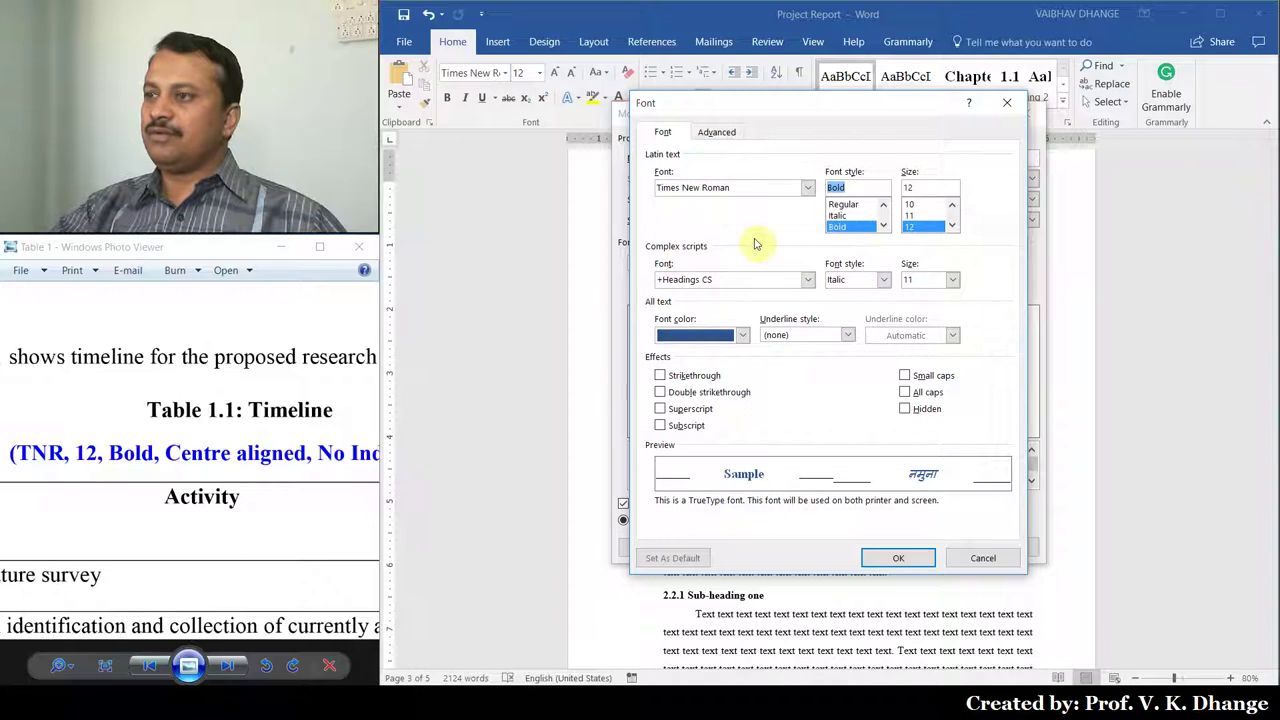
left_click(745, 336)
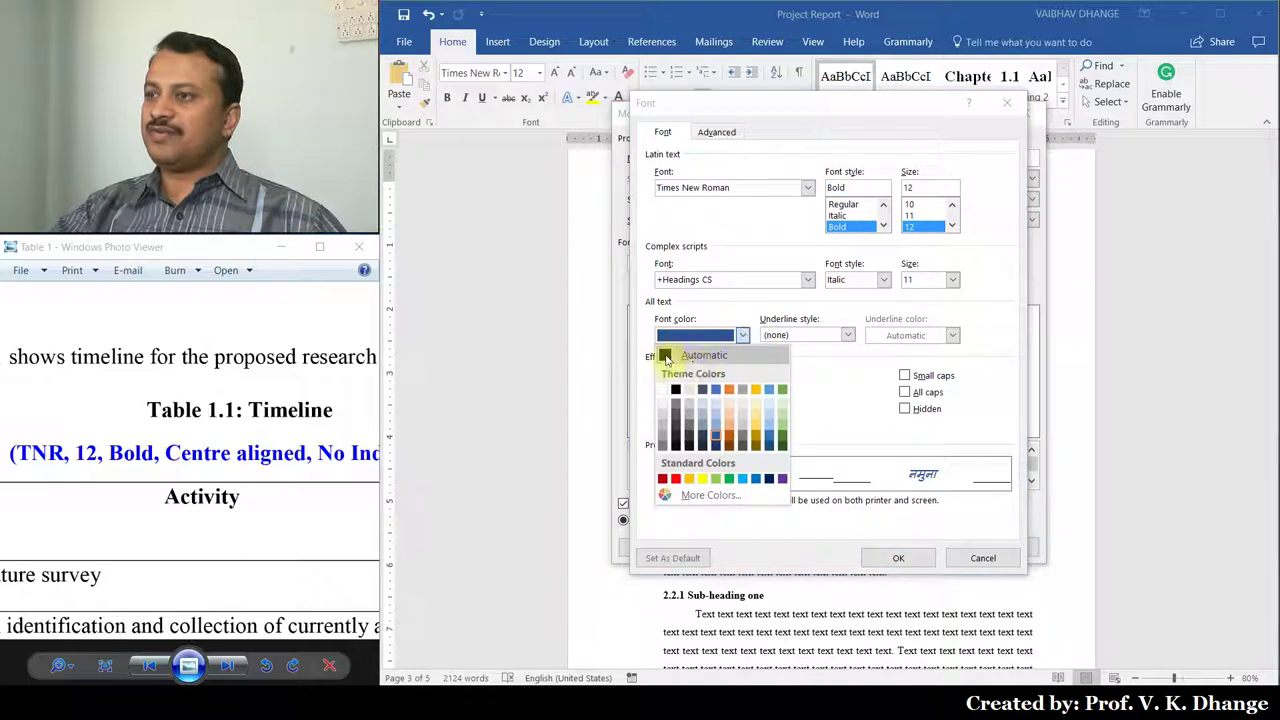
left_click(700, 354)
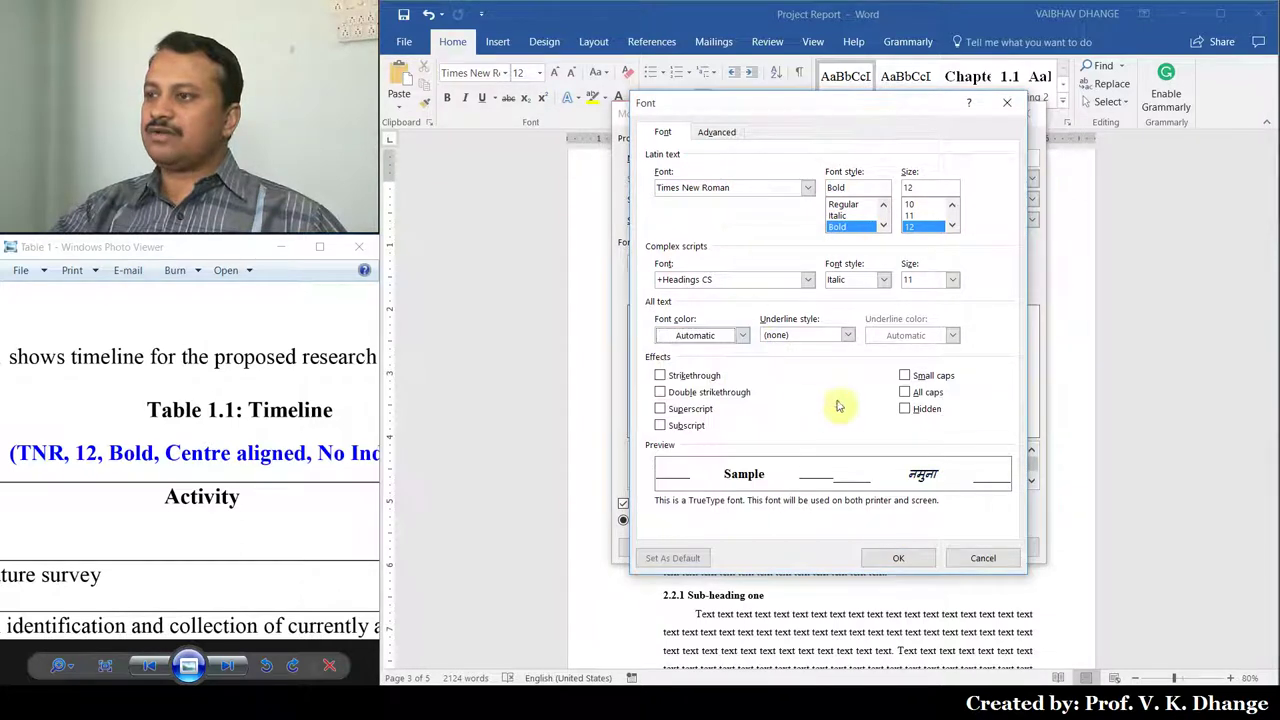
left_click(906, 558)
- Set the Heading 4 paragraph format to centered alignment, no special indentation and 0 pt spacing before
left_click(653, 547)
left_click(670, 393)
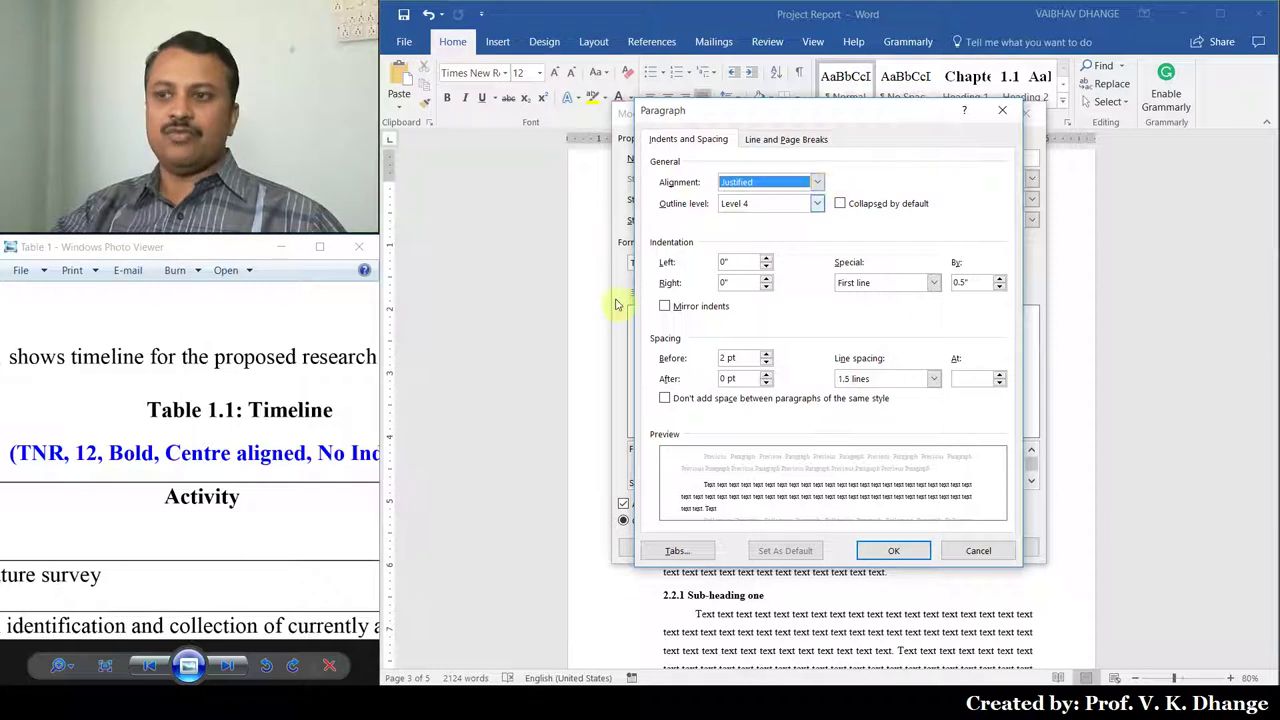
left_click(314, 477)
scroll(300, 474, "up", 1)
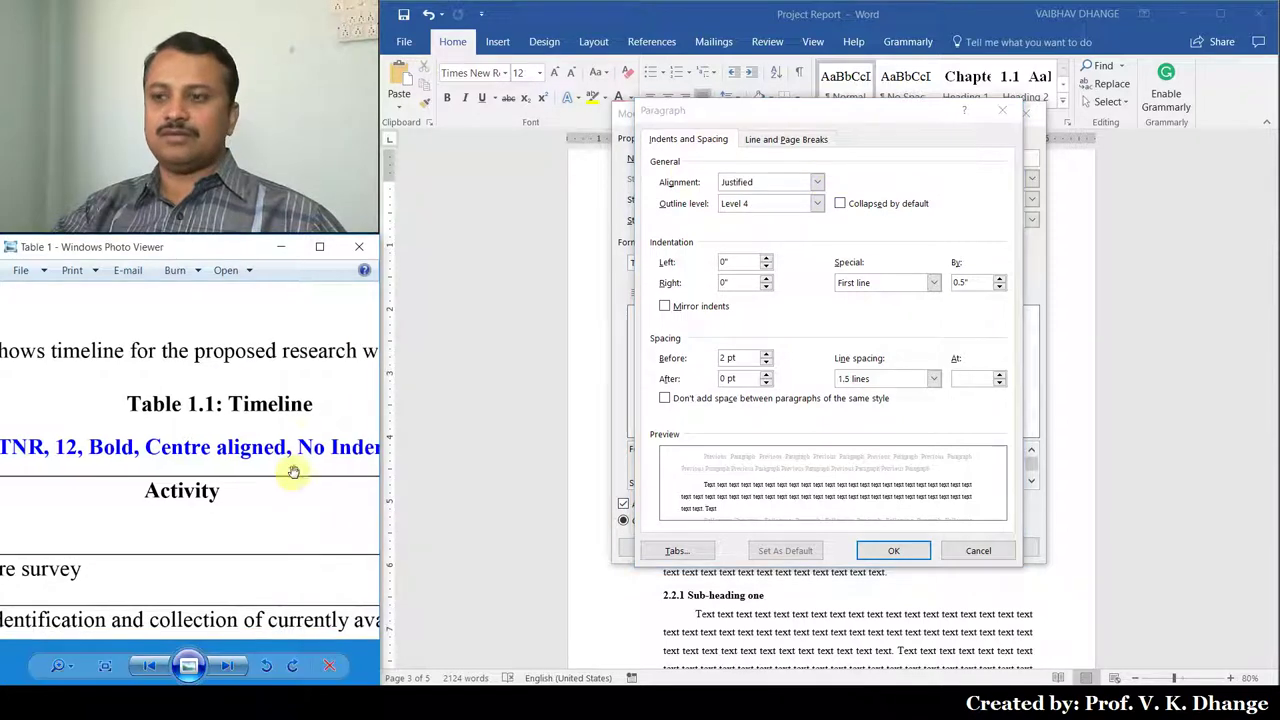
left_click(817, 181)
left_click(782, 209)
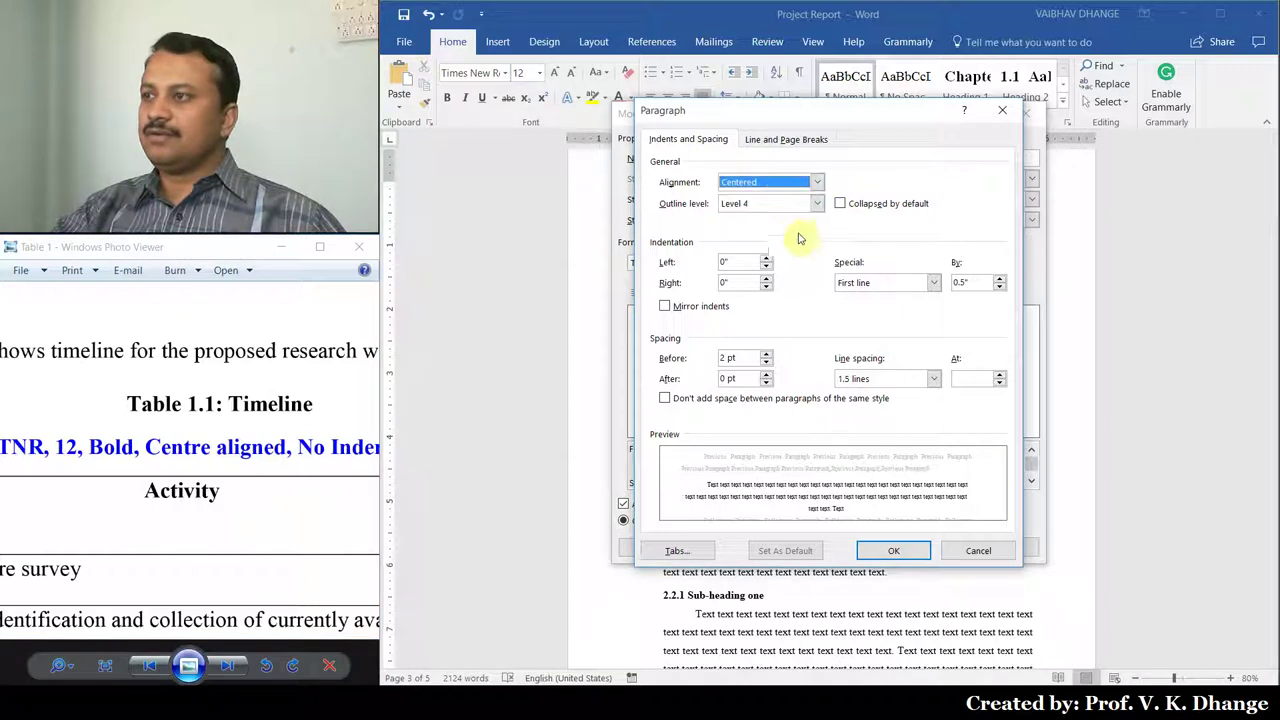
left_click(898, 289)
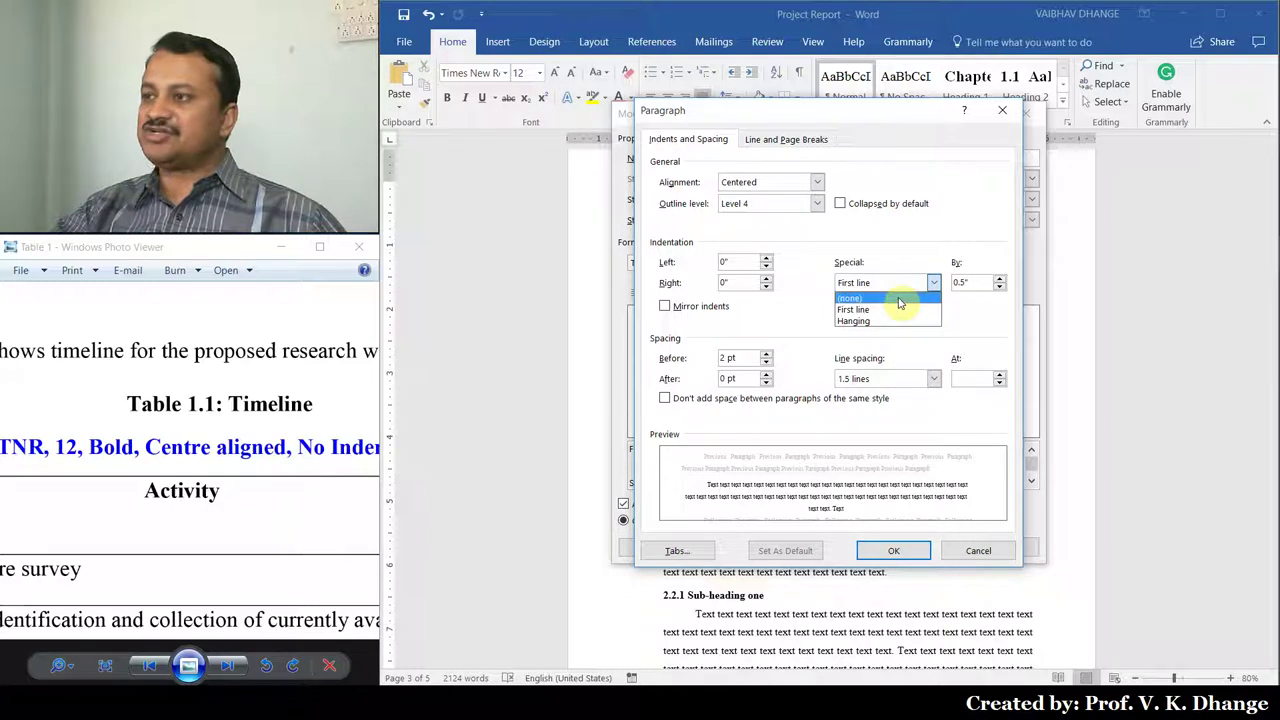
left_click(899, 298)
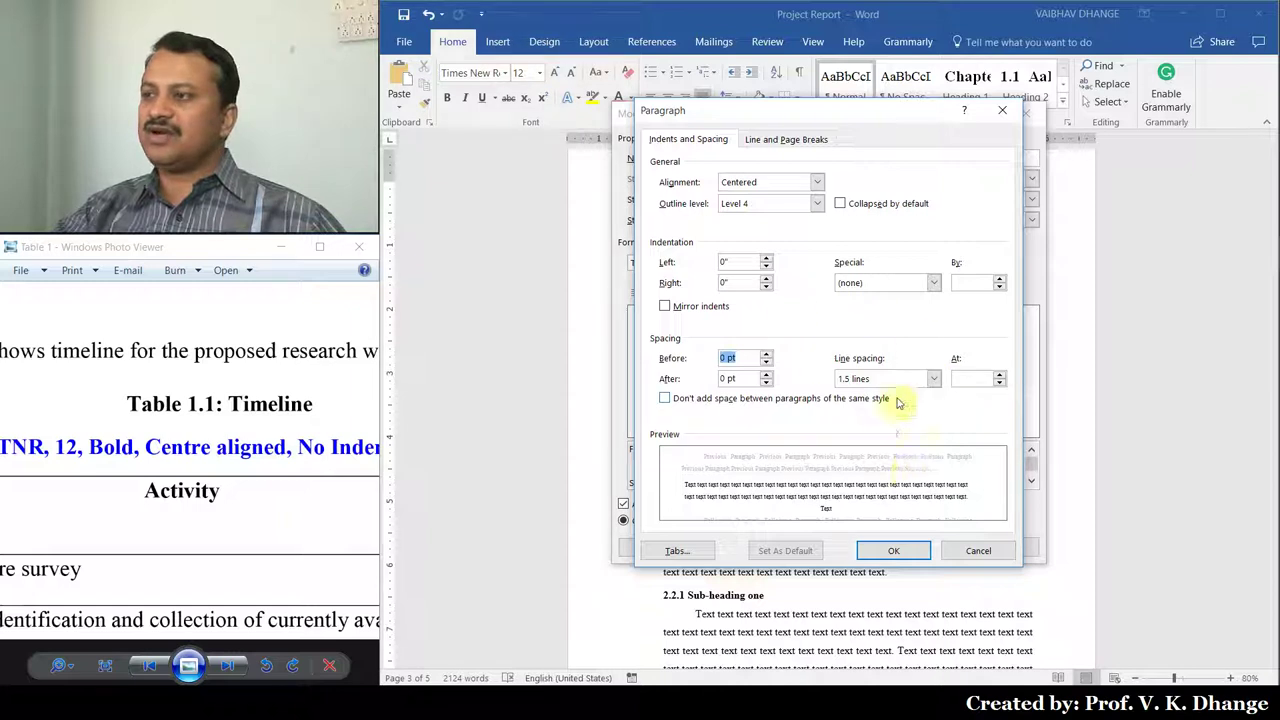
left_click(893, 551)
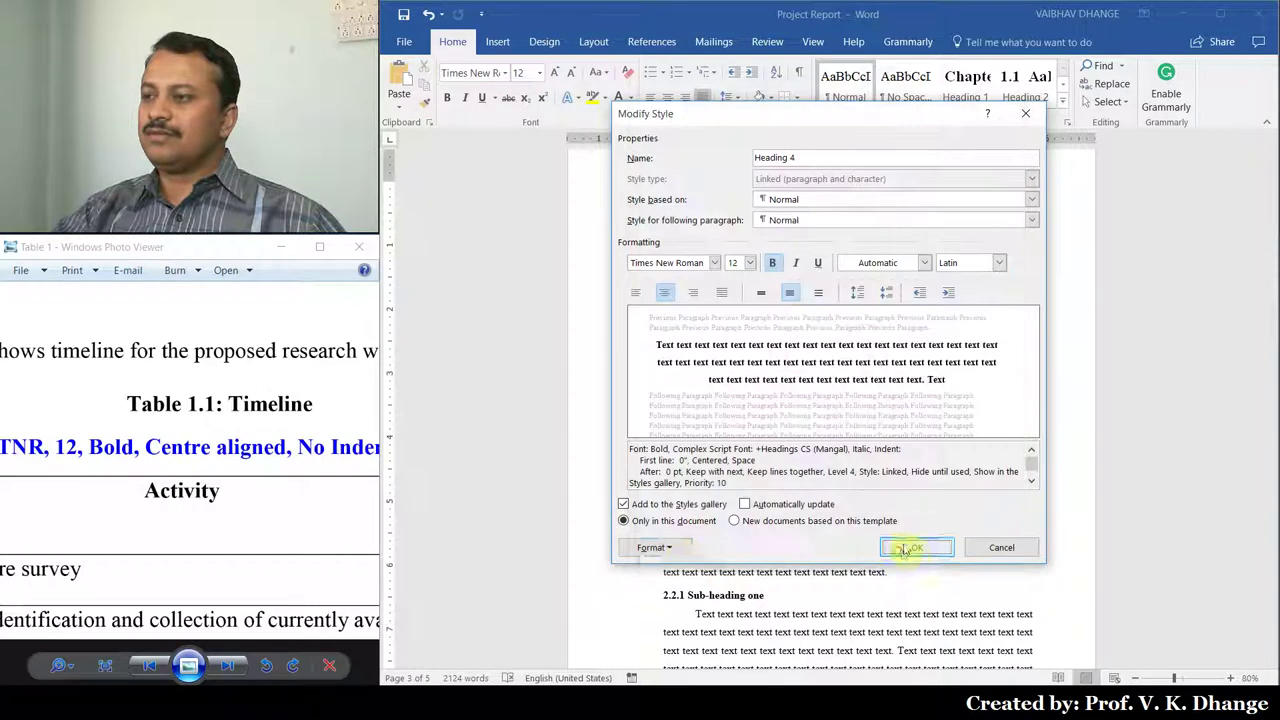
- Assign the keyboard shortcut Ctrl+Num 4 to the Heading 4 style
left_click(655, 548)
left_click(672, 527)
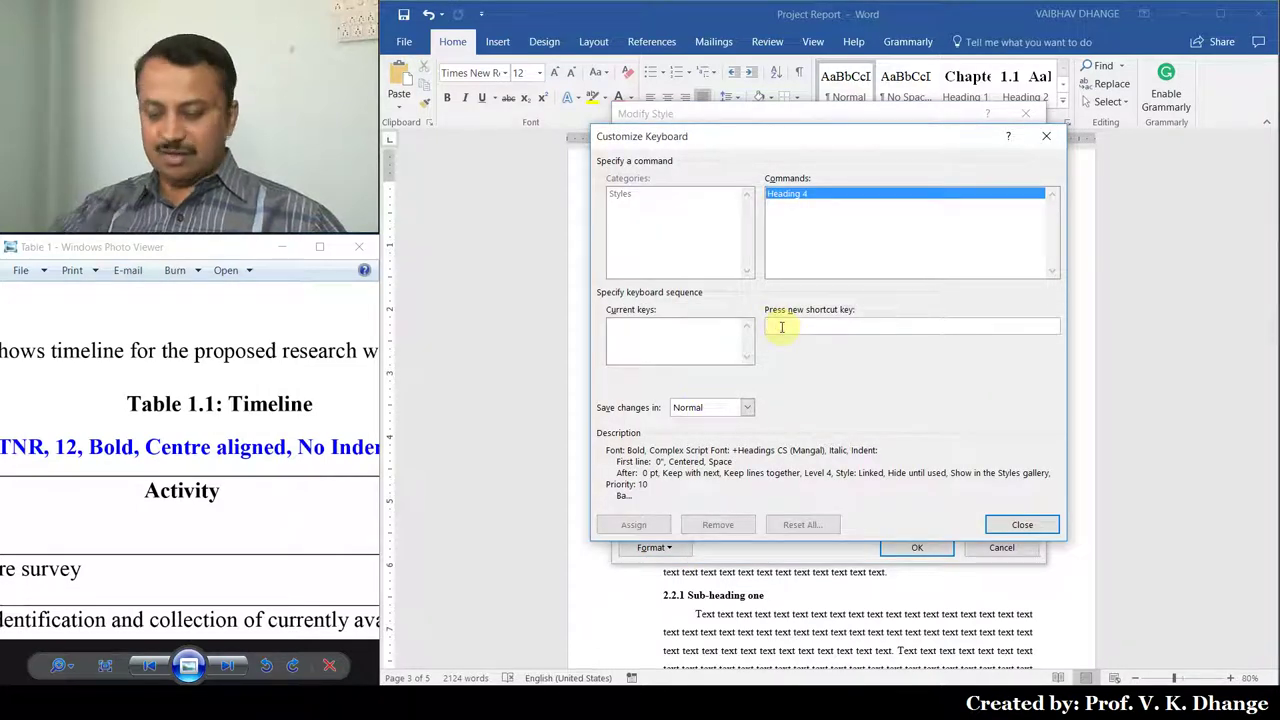
key("ctrl+KP_4")
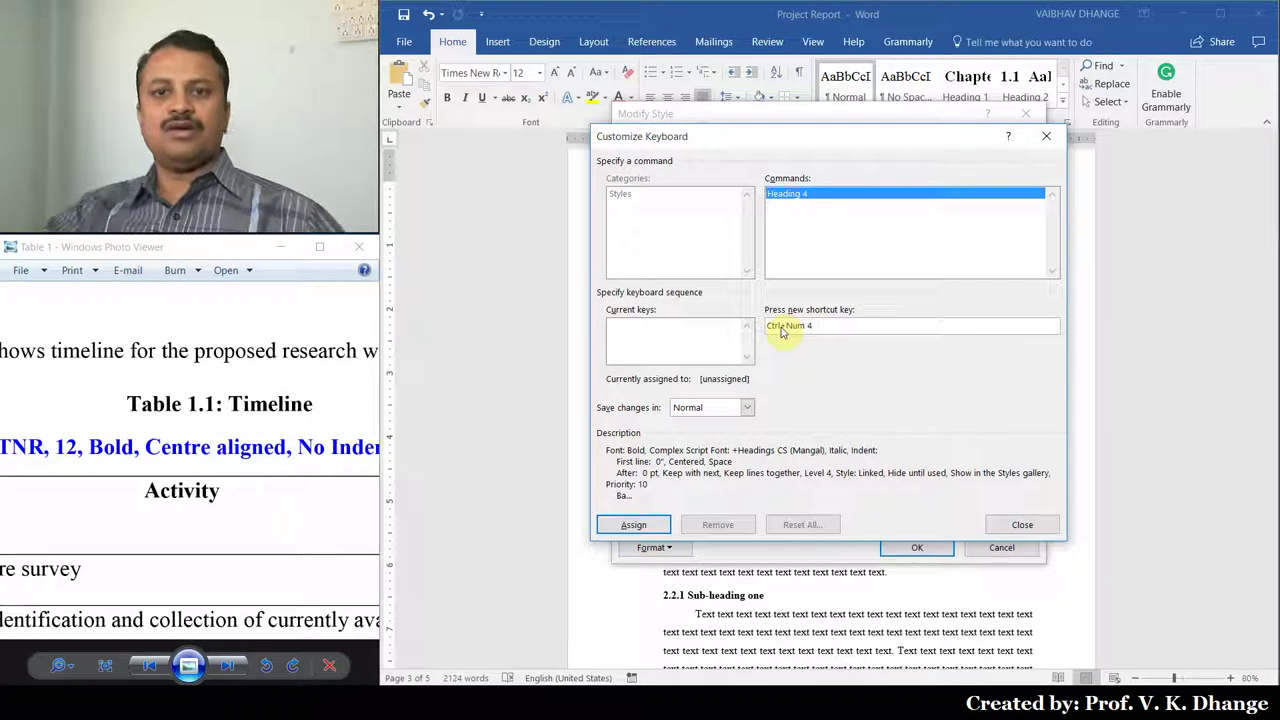
left_click(645, 529)
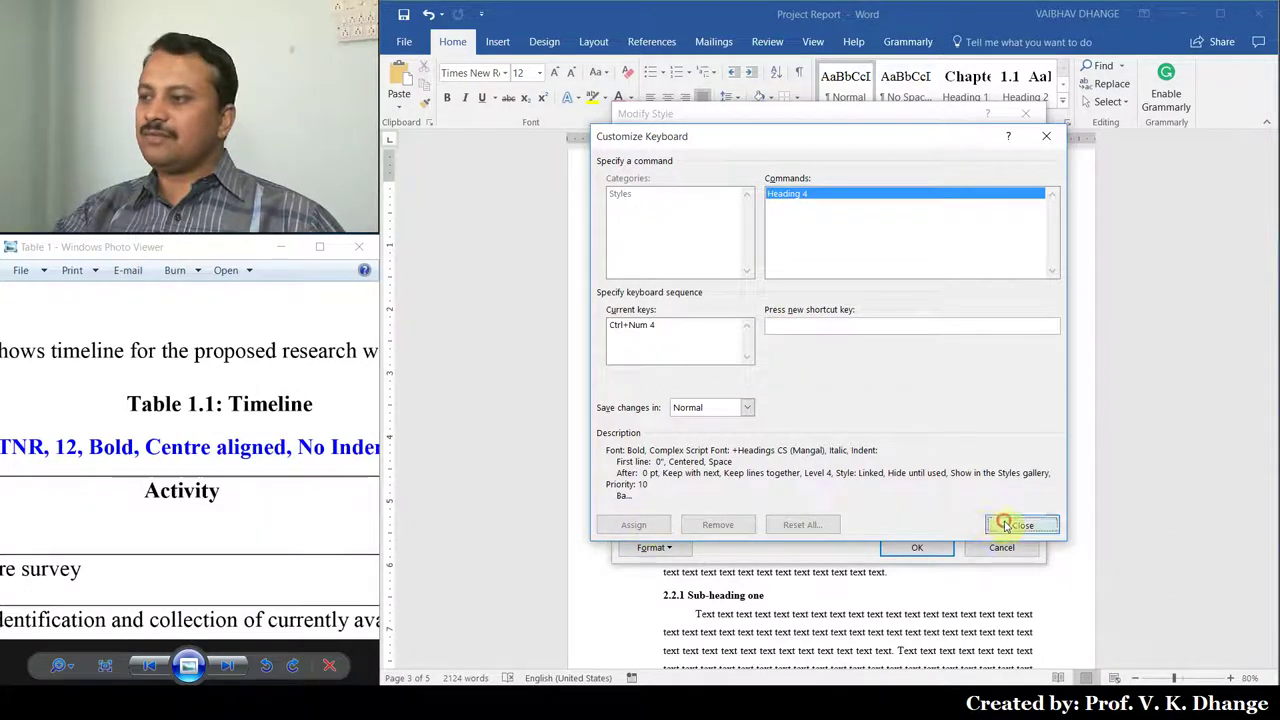
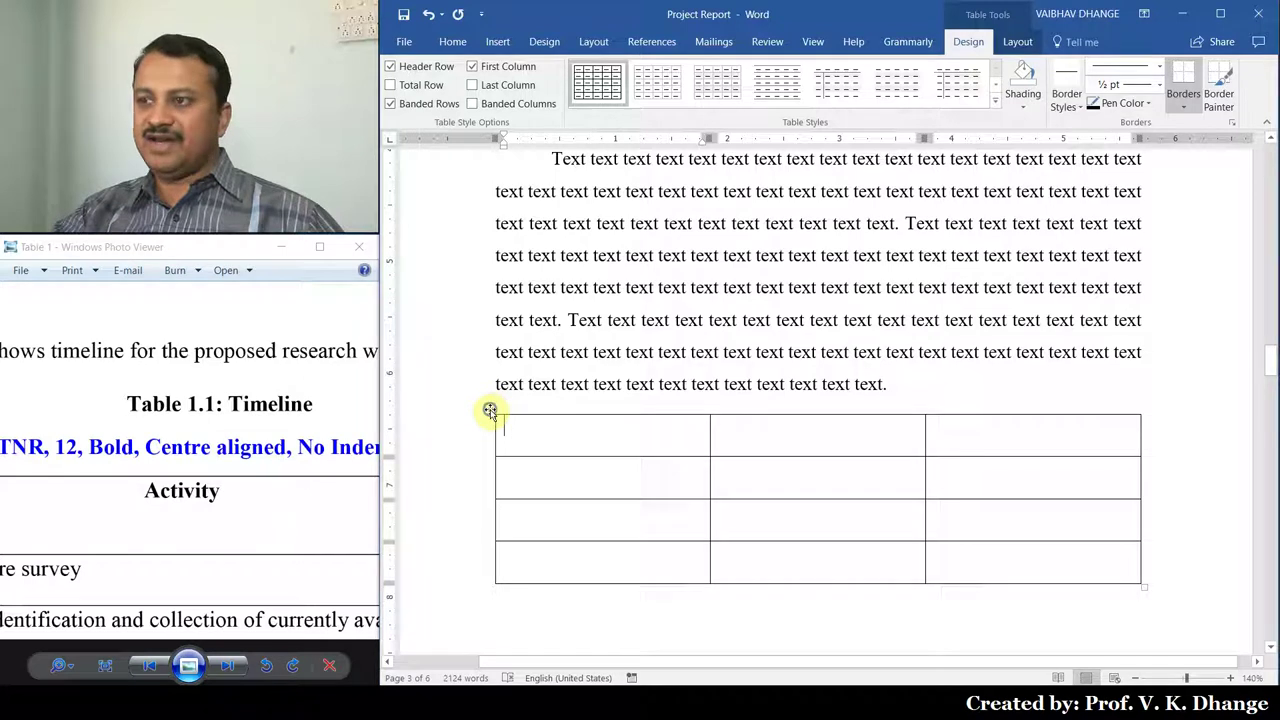
- Start a caption for the empty table and set its numbering to include the Heading 1 chapter number with a period separator
right_click(489, 410)
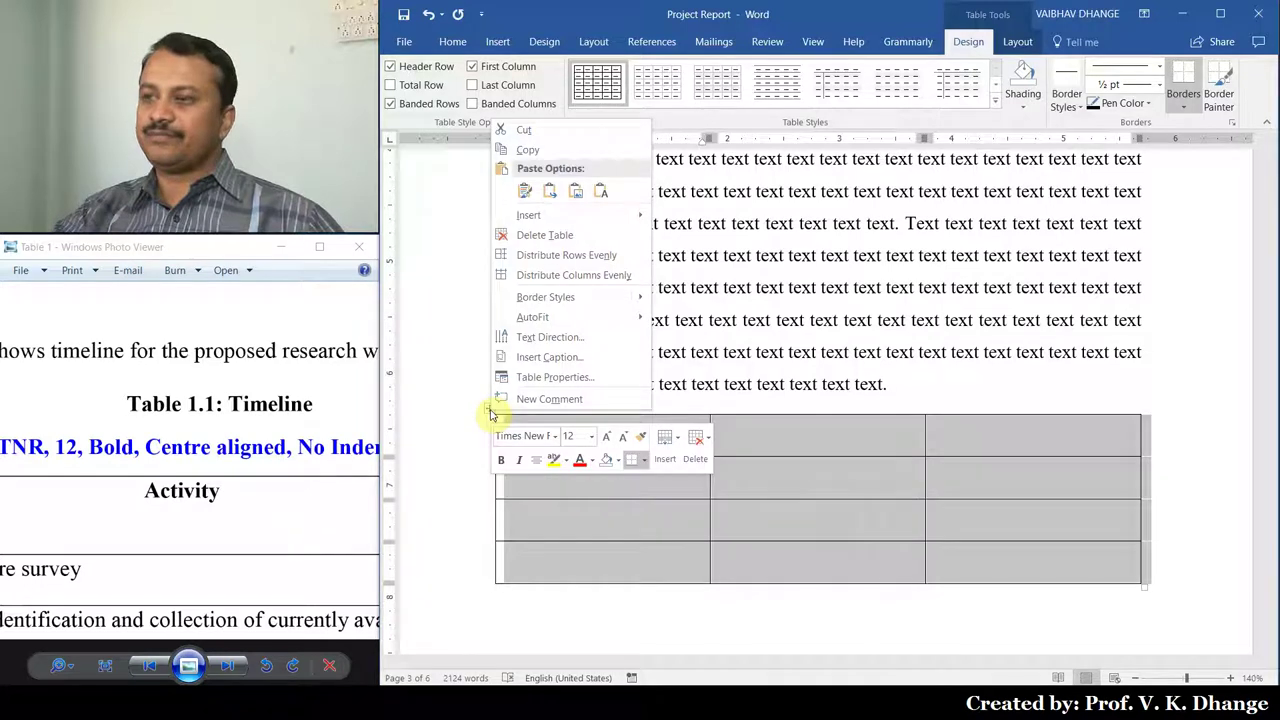
left_click(519, 358)
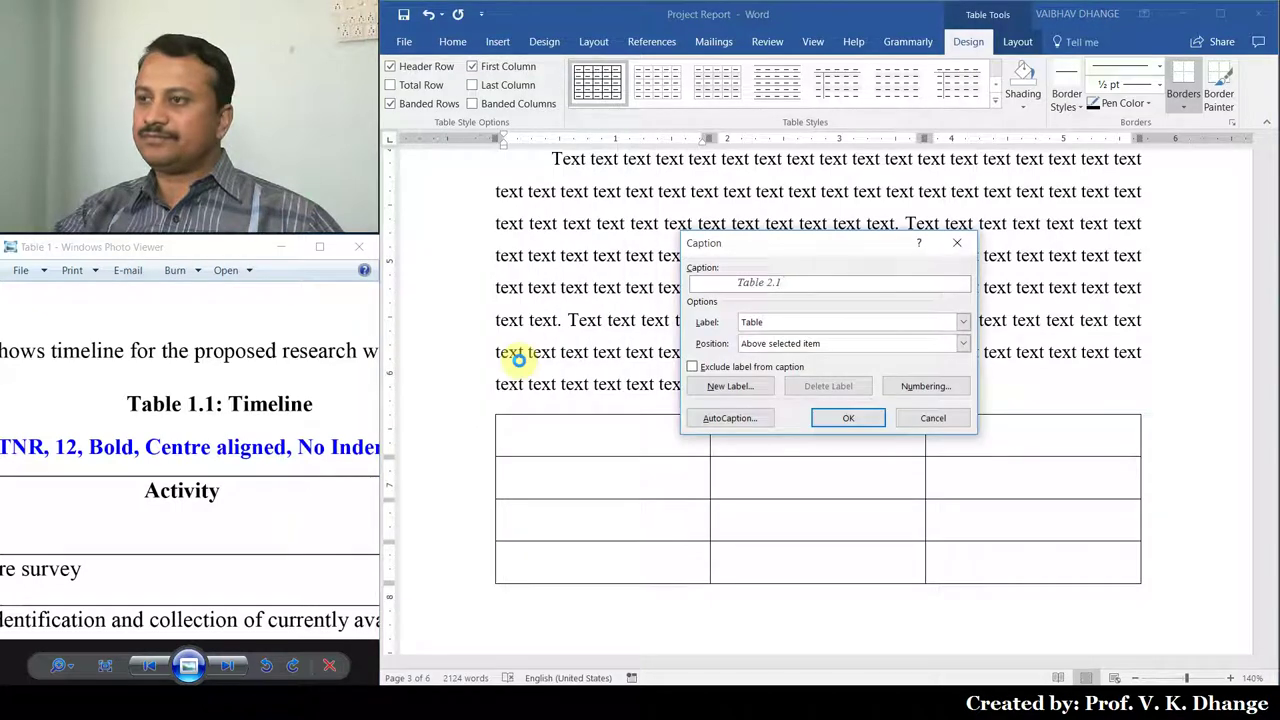
left_click(912, 390)
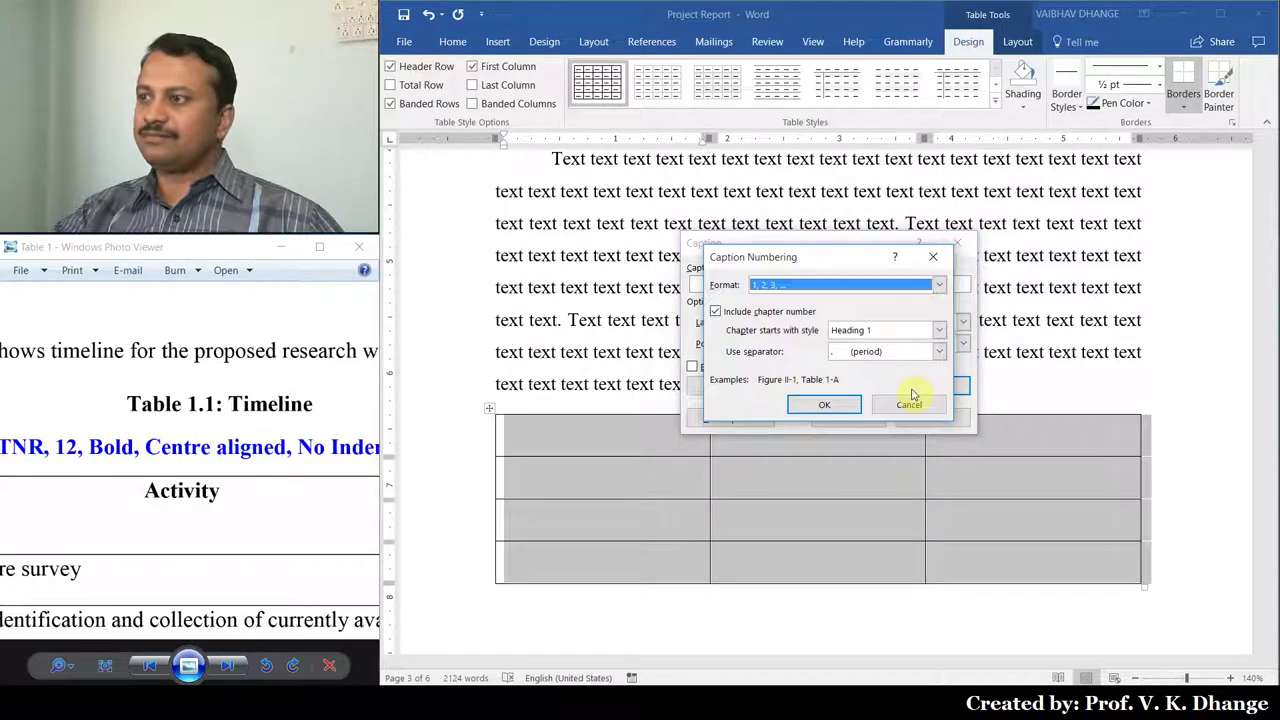
left_click(716, 313)
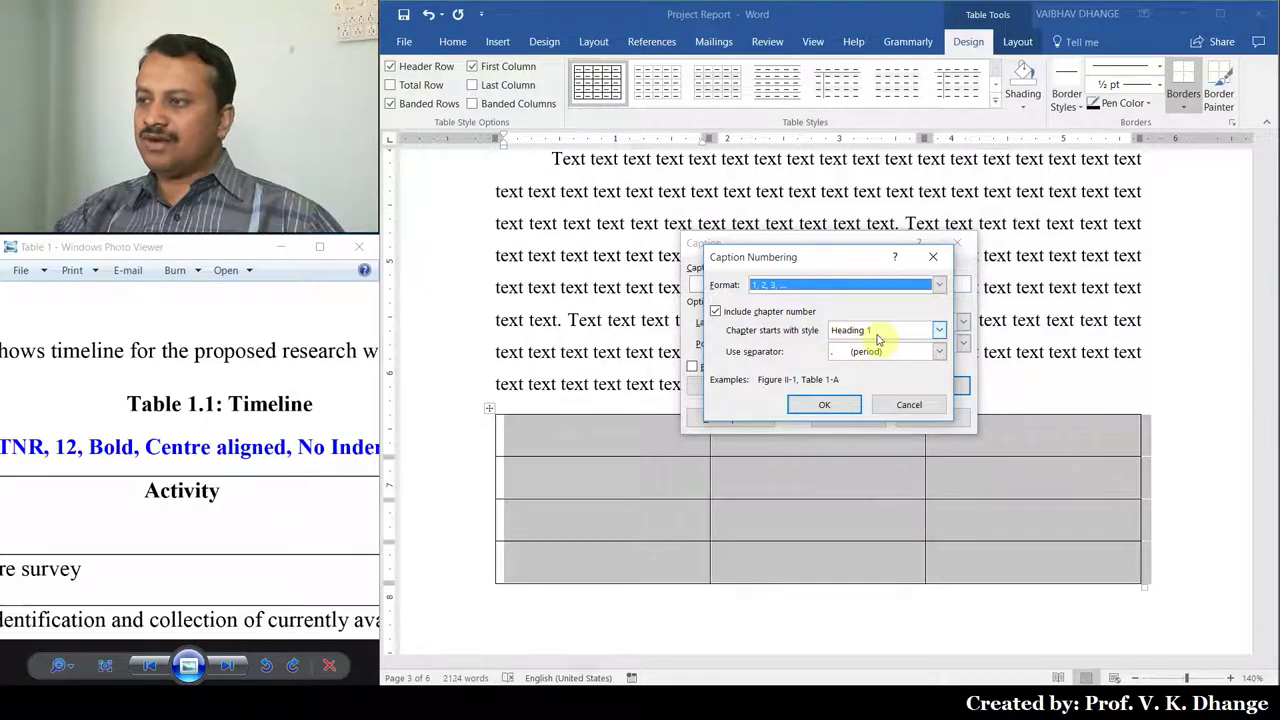
left_click(942, 350)
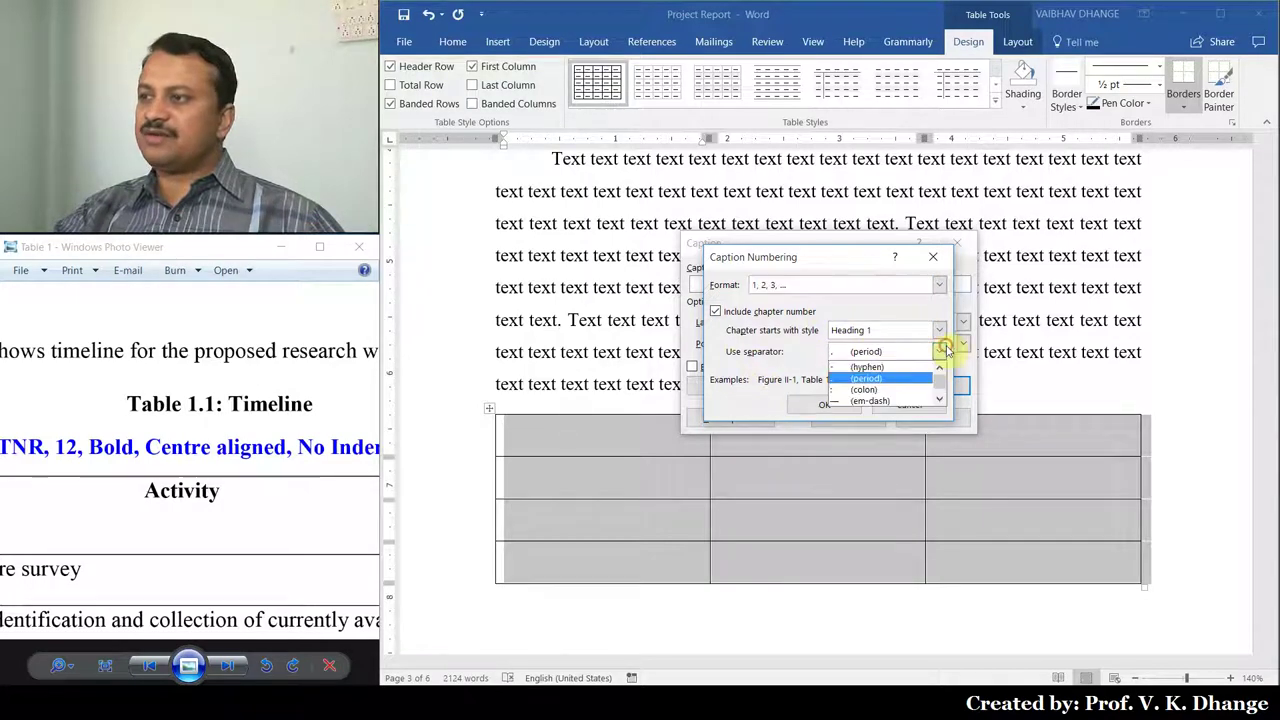
left_click(876, 381)
left_click(842, 408)
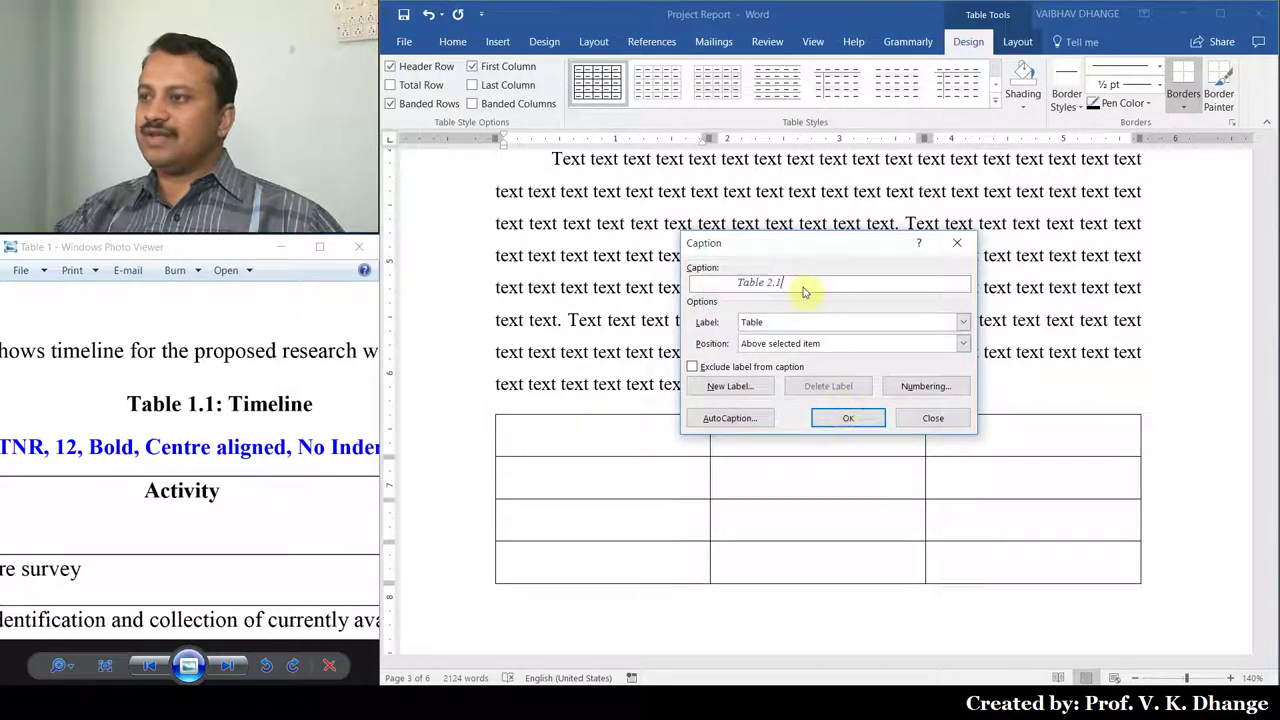
- Add ":Table title" after the label and number, and insert the caption above the table
type(":")
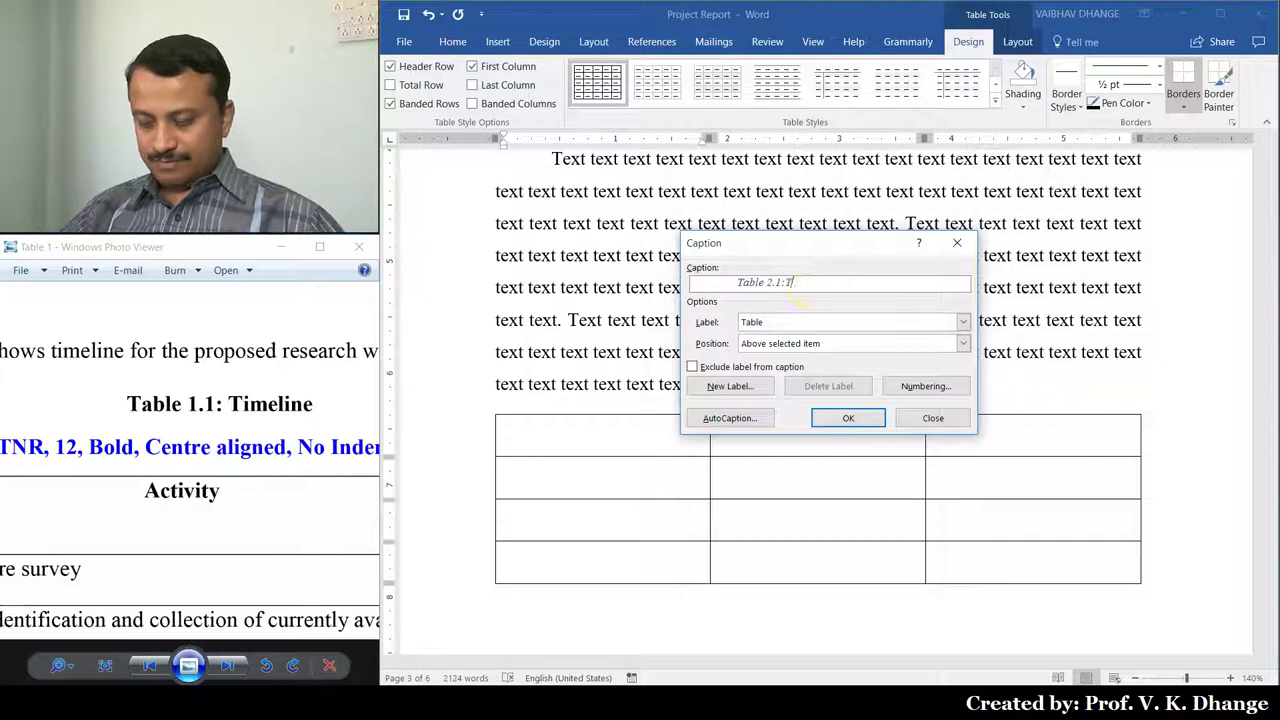
type("Table title")
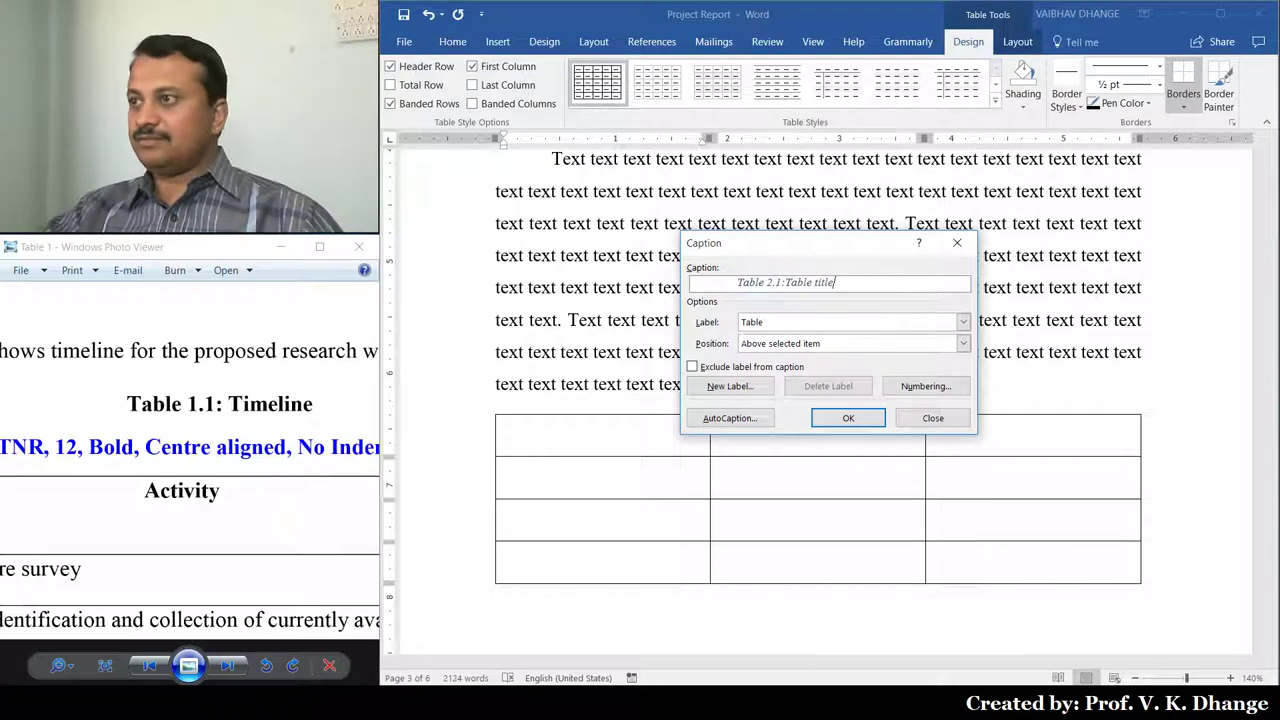
left_click(848, 420)
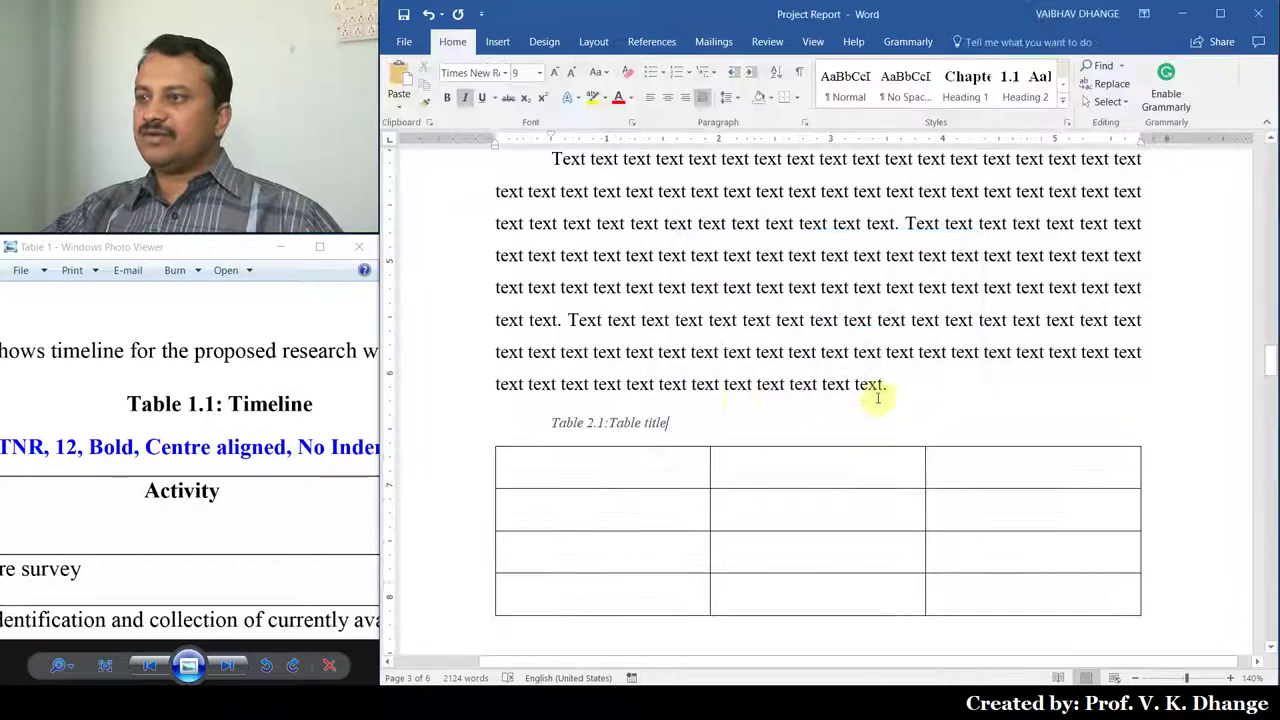
- Apply the Heading 4 style to the whole caption line above the table
scroll(690, 405, "down", 1)
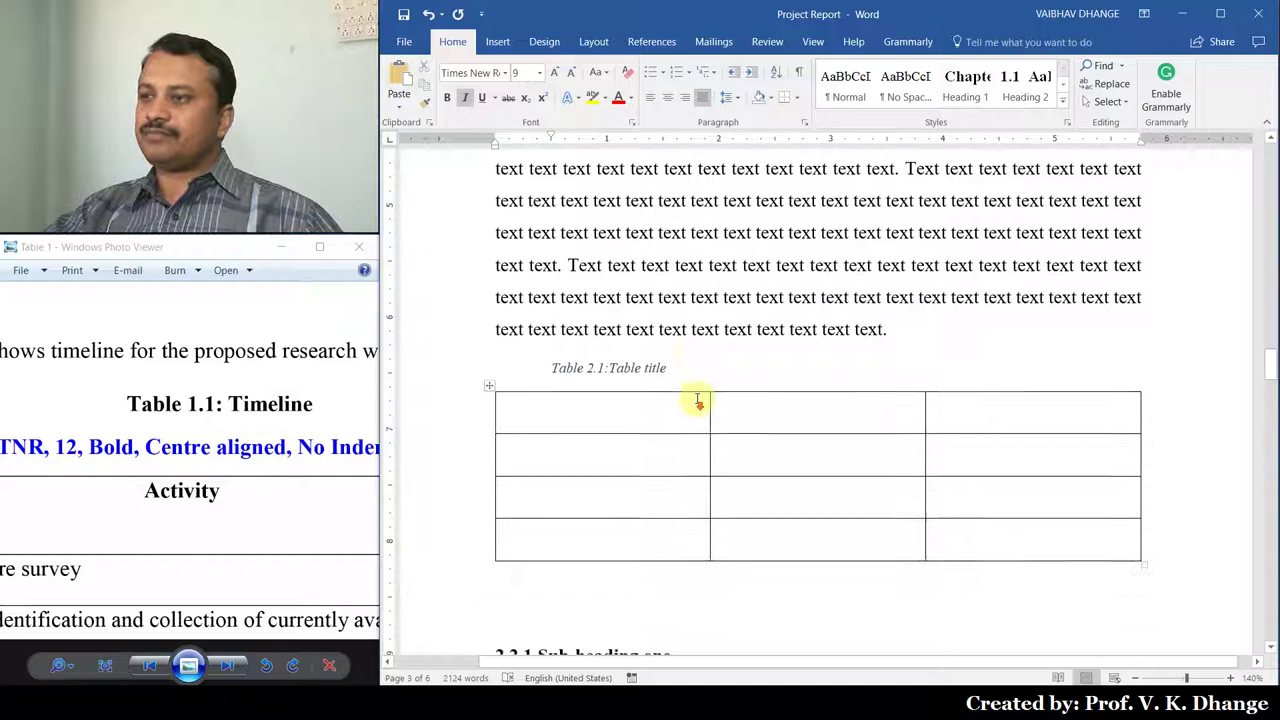
left_click(433, 372)
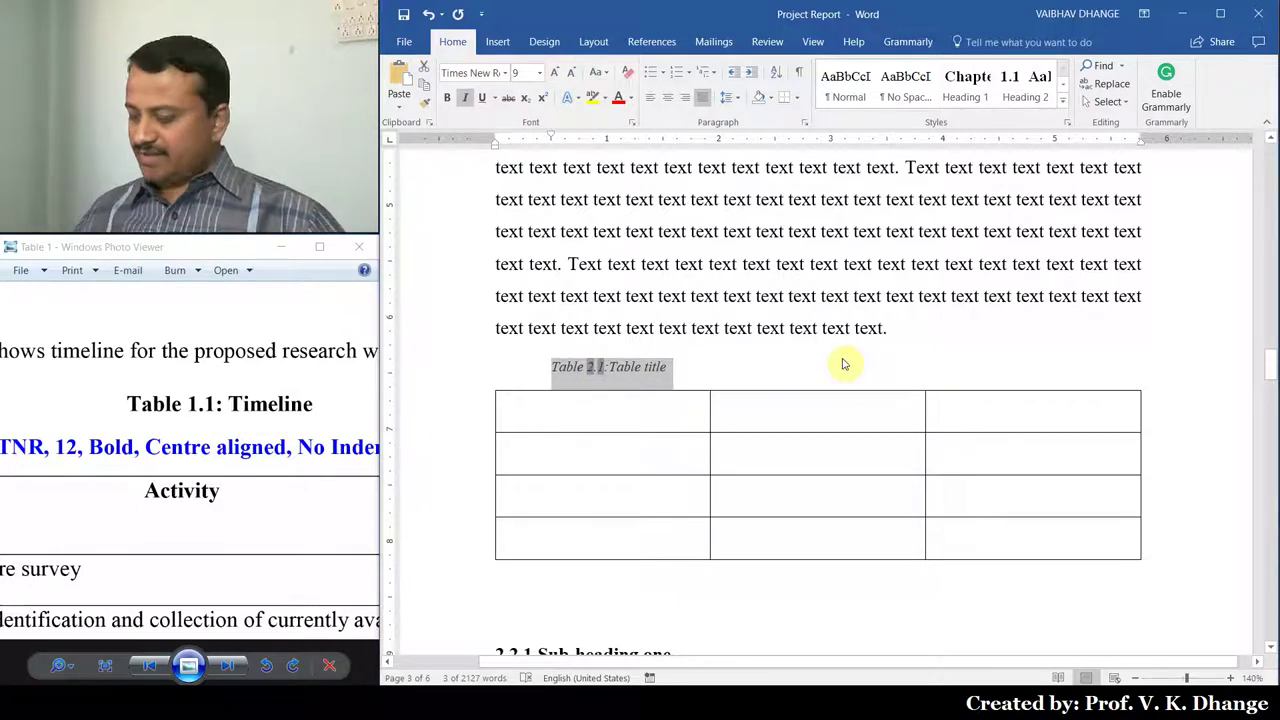
key("ctrl+alt+t")
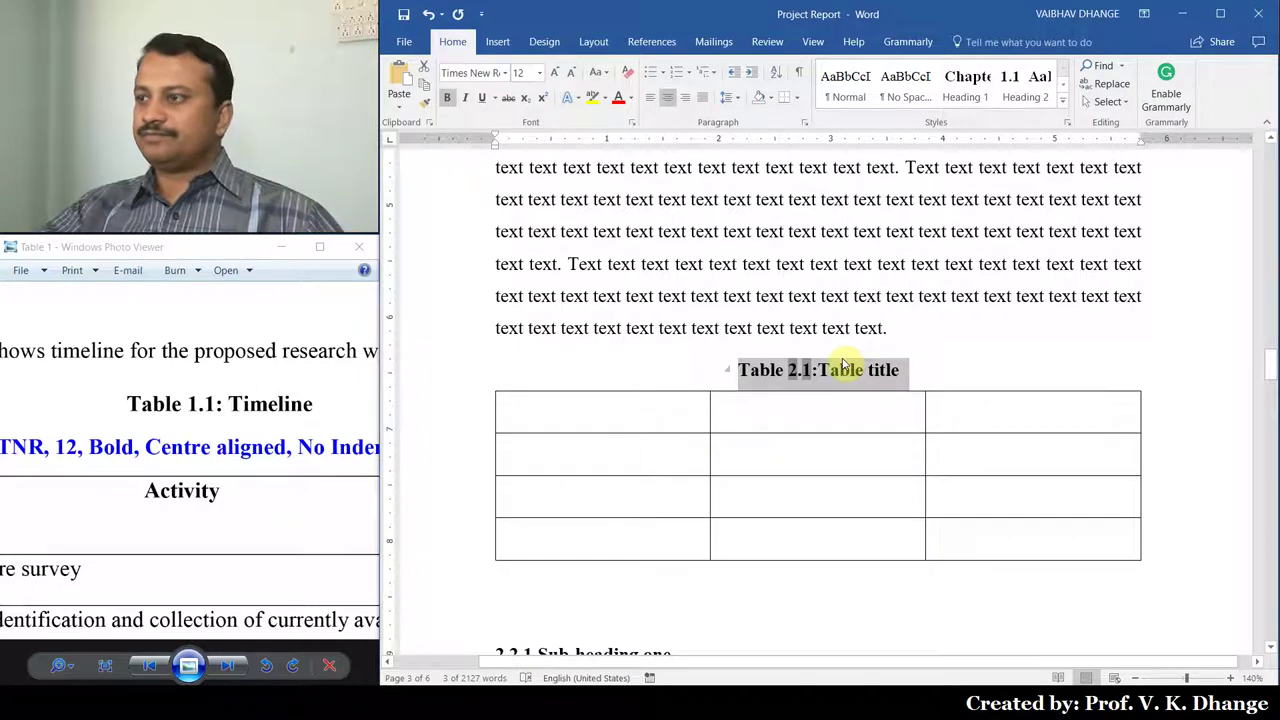
left_click(905, 328)
scroll(920, 339, "down", 2, "ctrl")
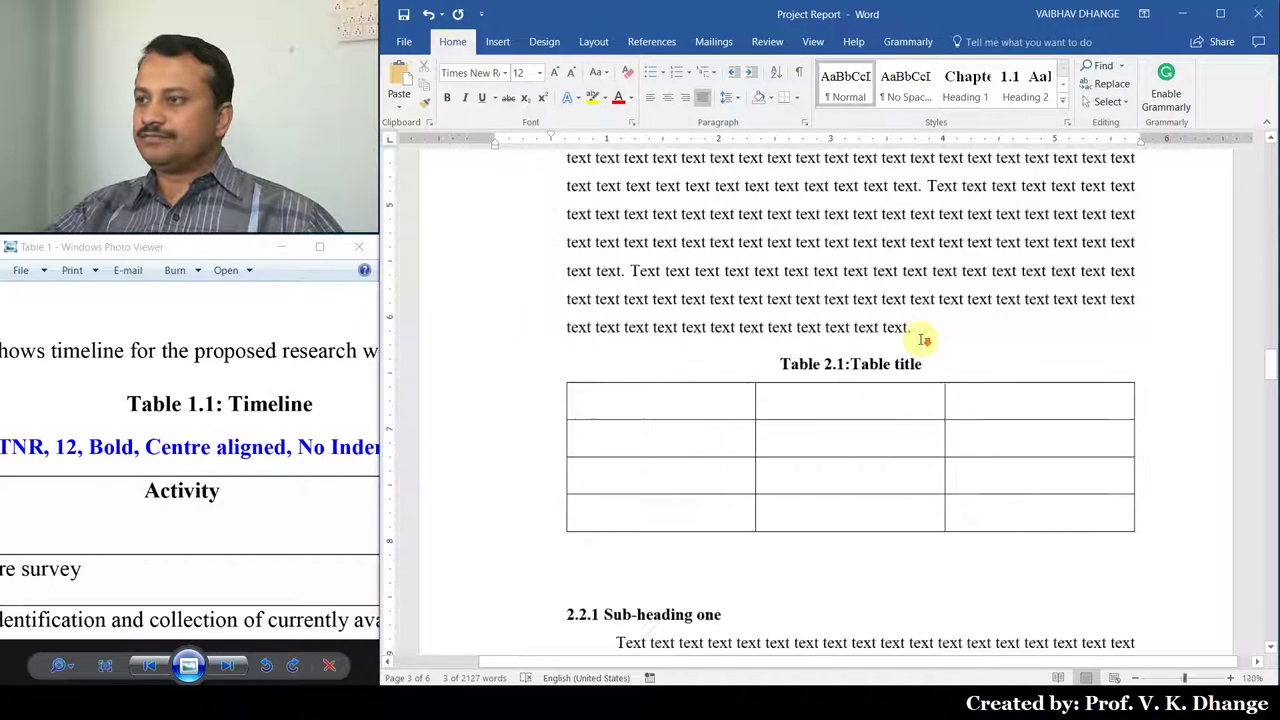
- Insert a cross-reference to the Table 2.1 caption, only label and number, at the start of the paragraph under 2.2 Heading two
scroll(1047, 341, "up", 2)
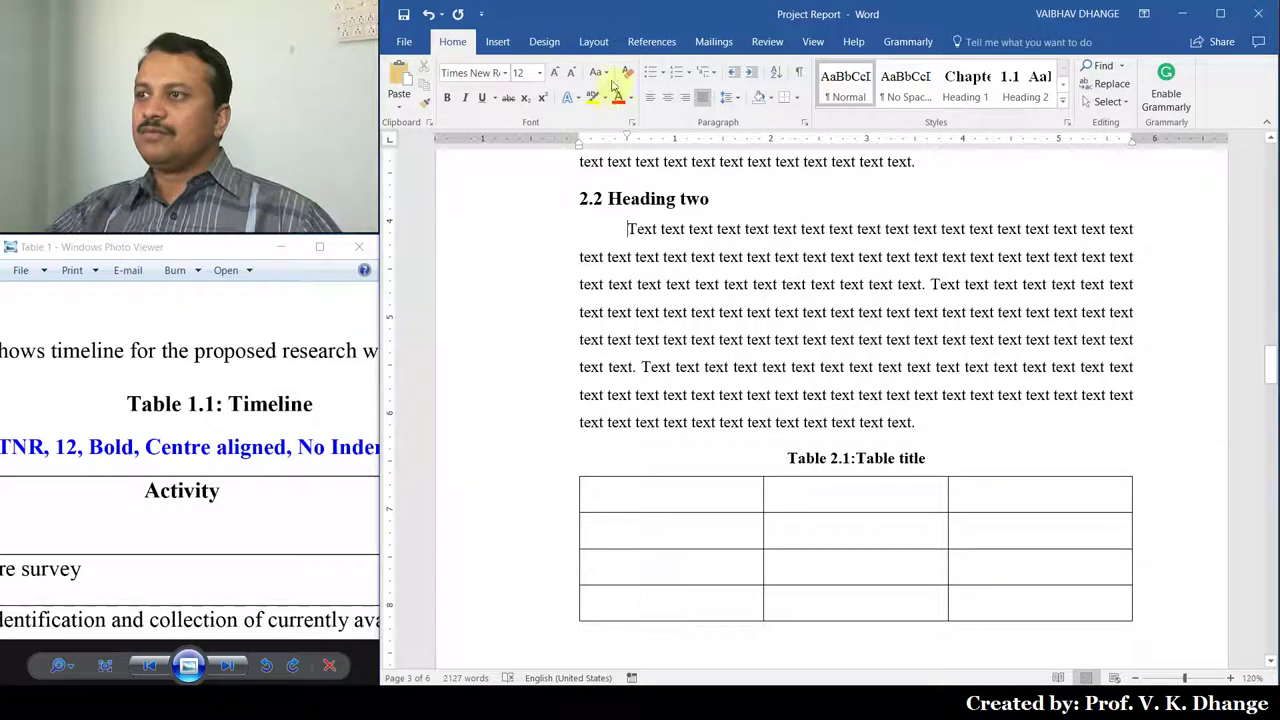
left_click(651, 43)
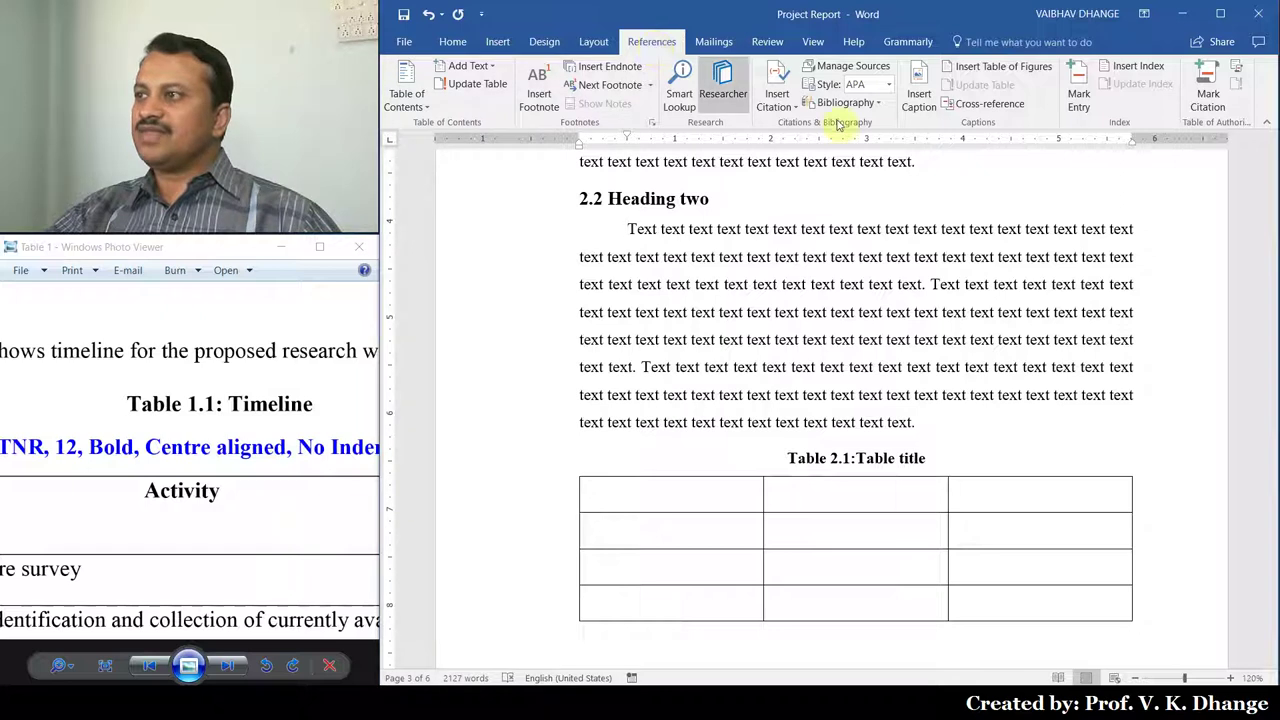
left_click(972, 106)
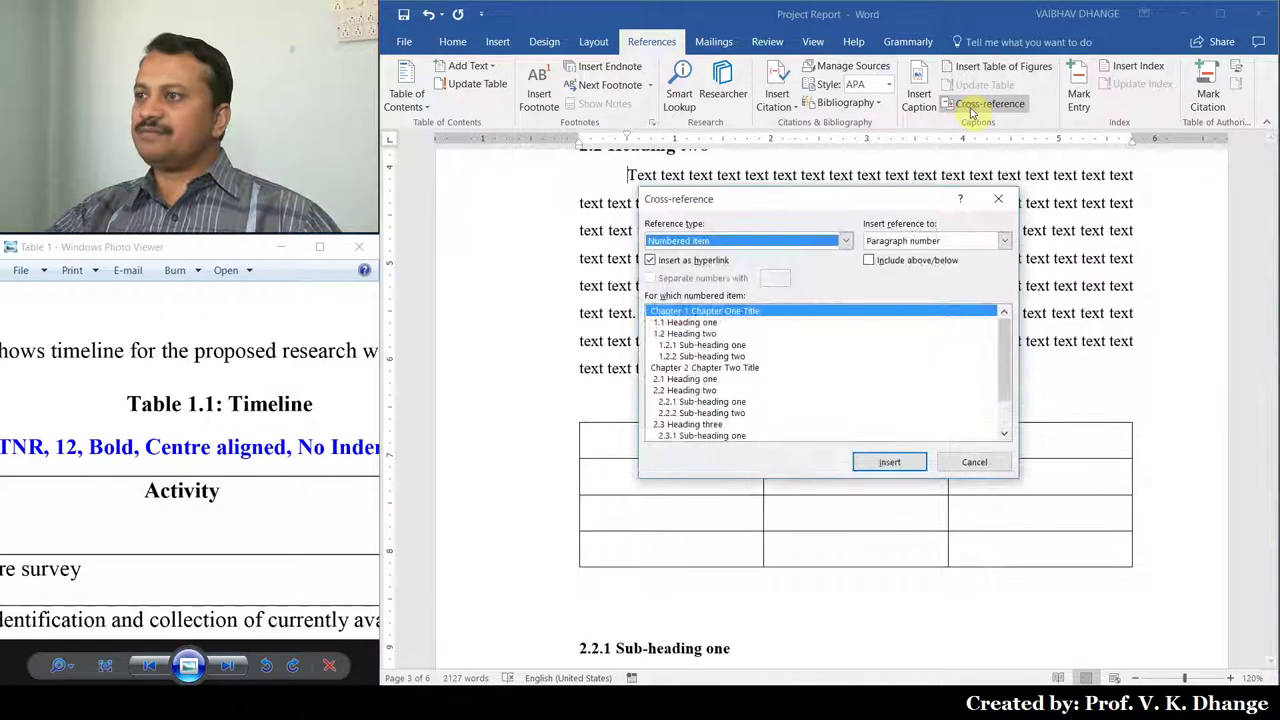
left_click(846, 241)
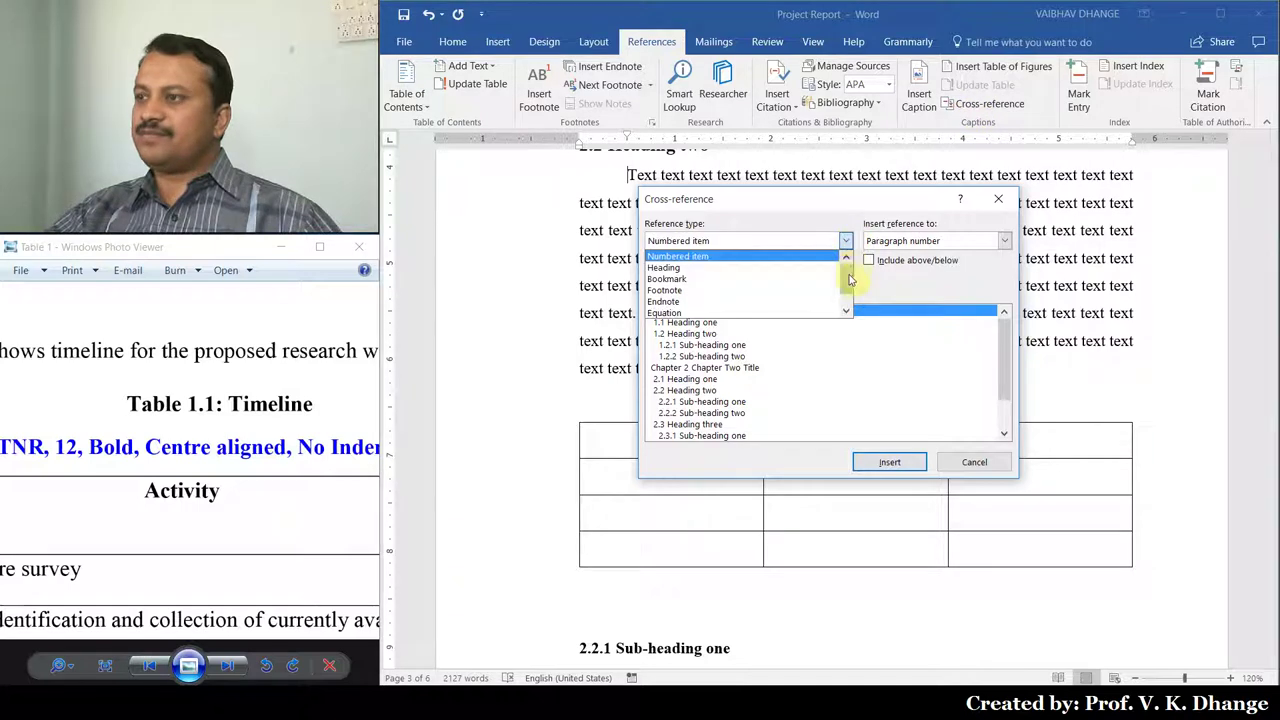
left_click_drag(846, 263, 847, 280)
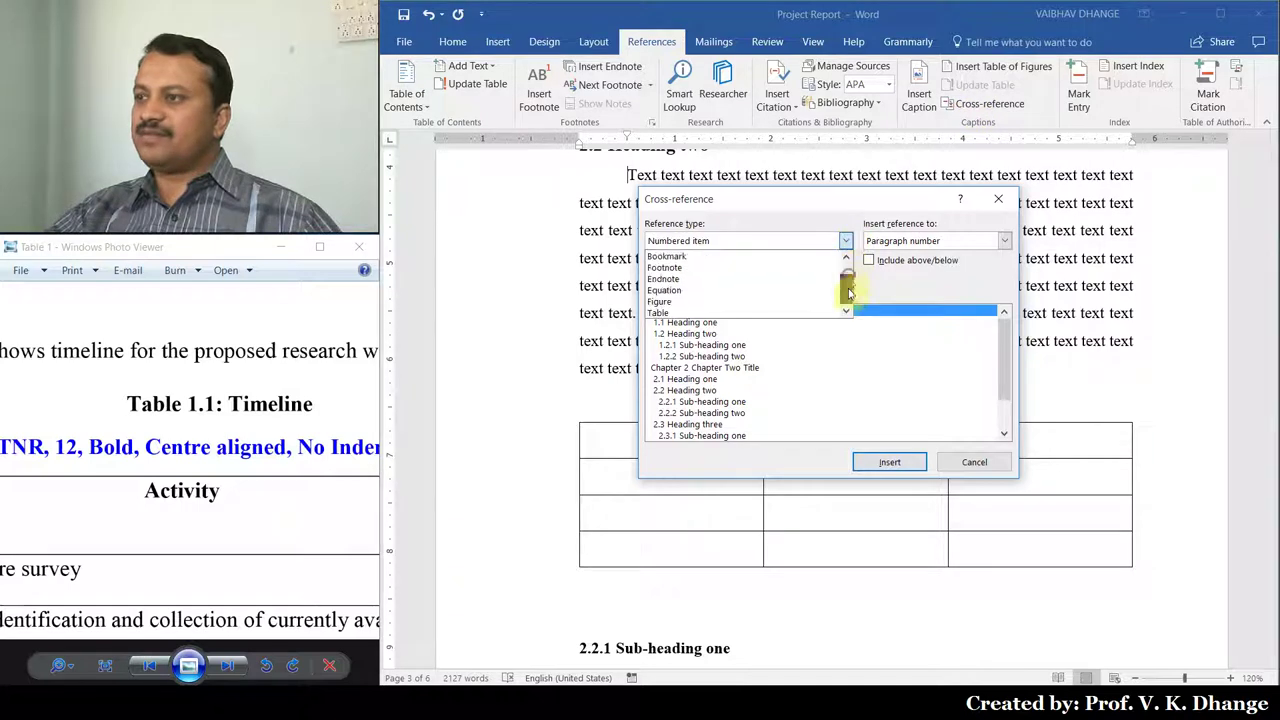
left_click(665, 313)
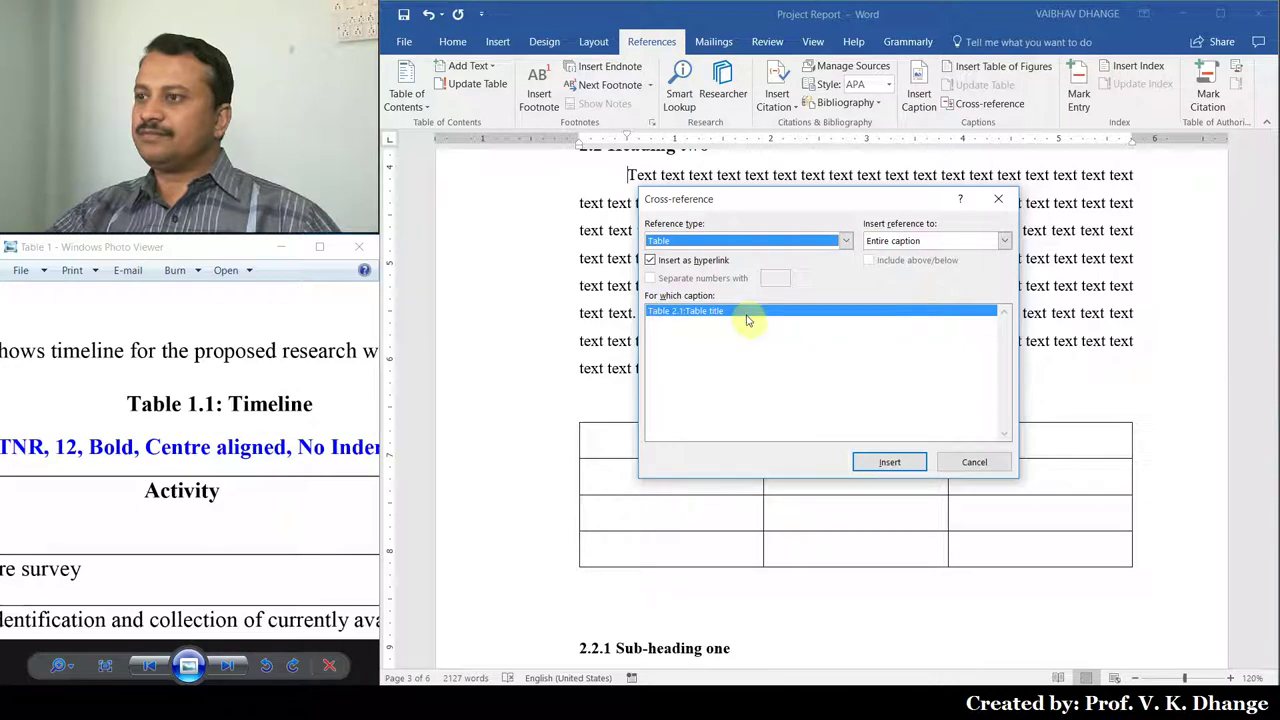
left_click(1005, 241)
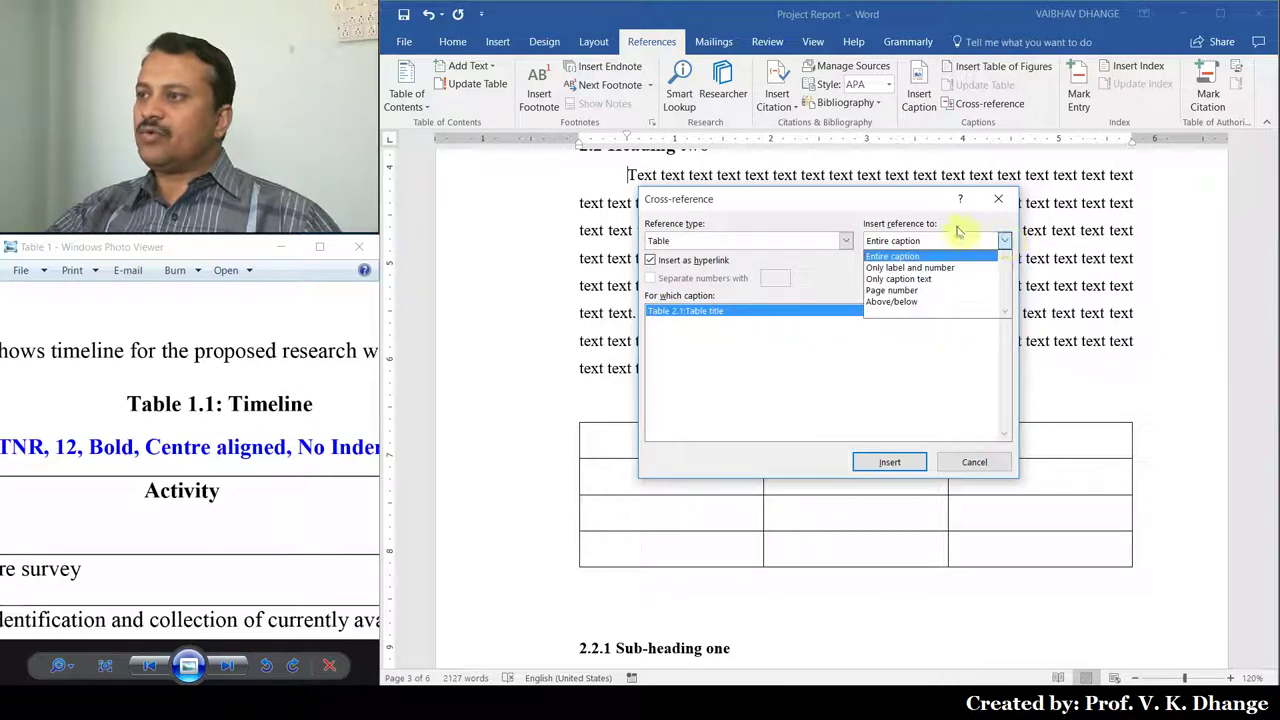
left_click(895, 270)
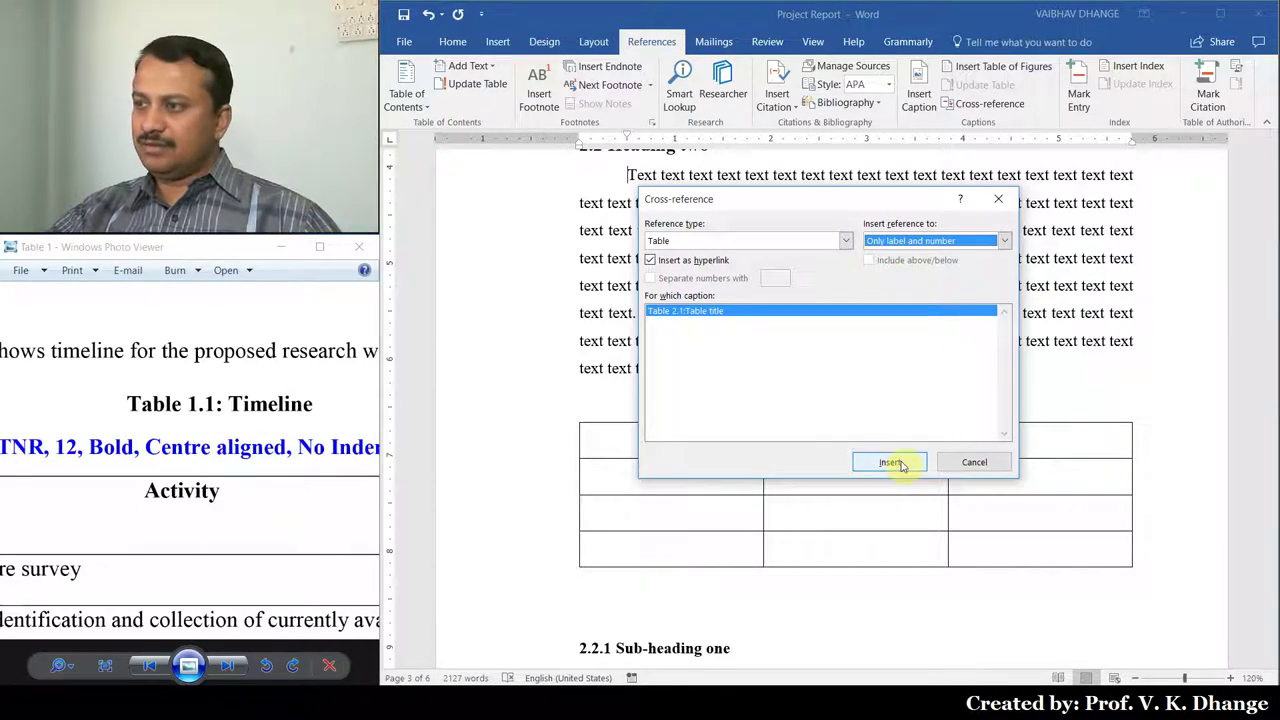
left_click(973, 462)
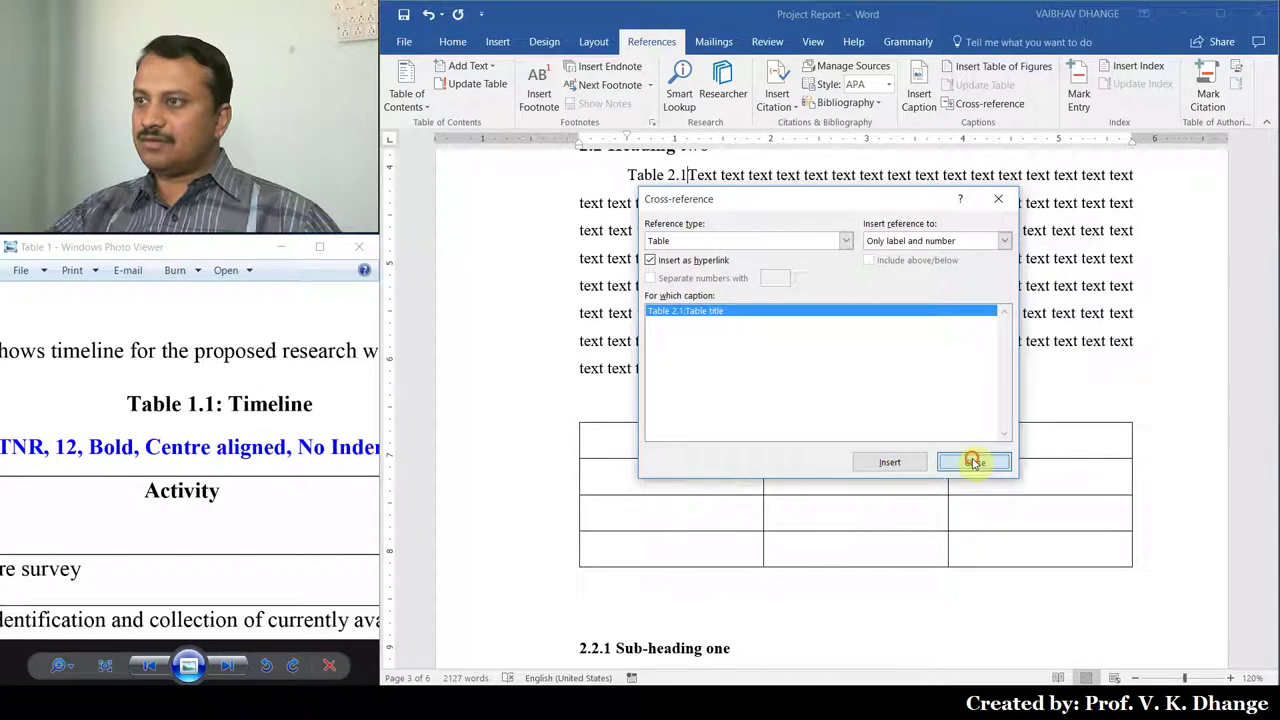
- Examine the Table 2.1 cross-reference in the paragraph and the matching caption above the table
left_click(713, 203)
scroll(750, 203, "up", 3, "ctrl")
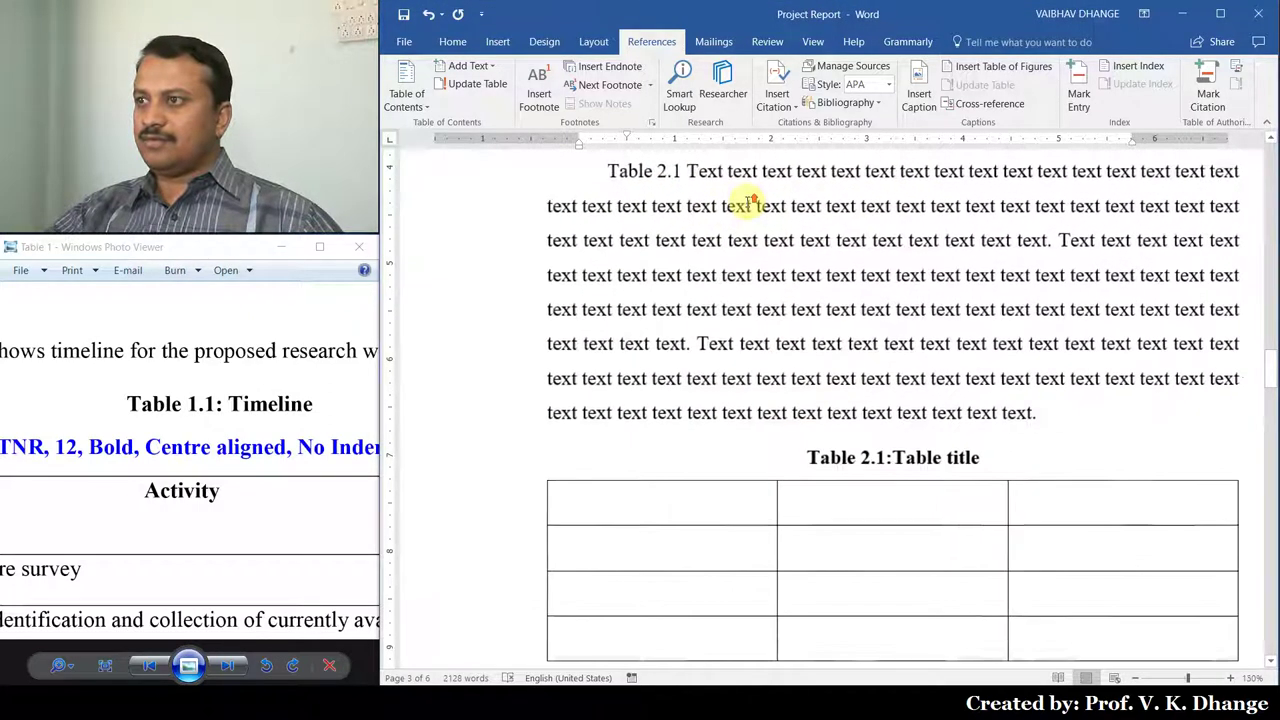
left_click(645, 171)
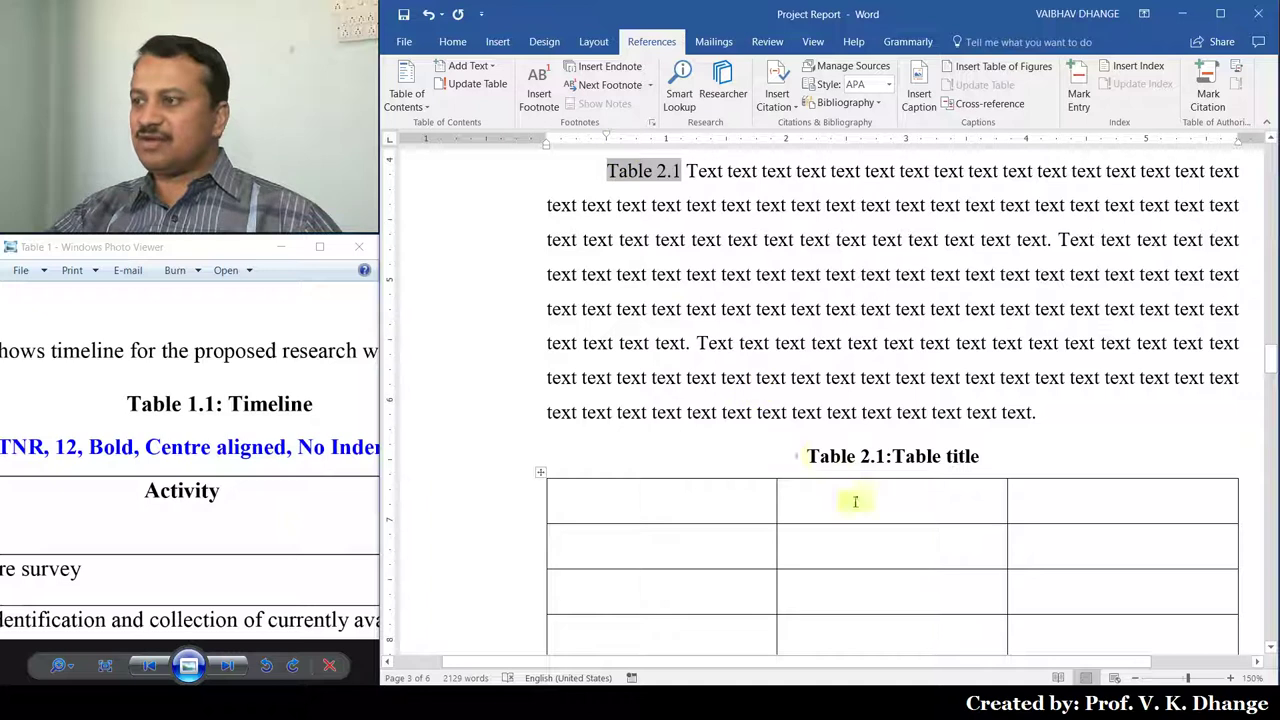
left_click(791, 340)
scroll(791, 340, "down", 2)
scroll(795, 335, "down", 2)
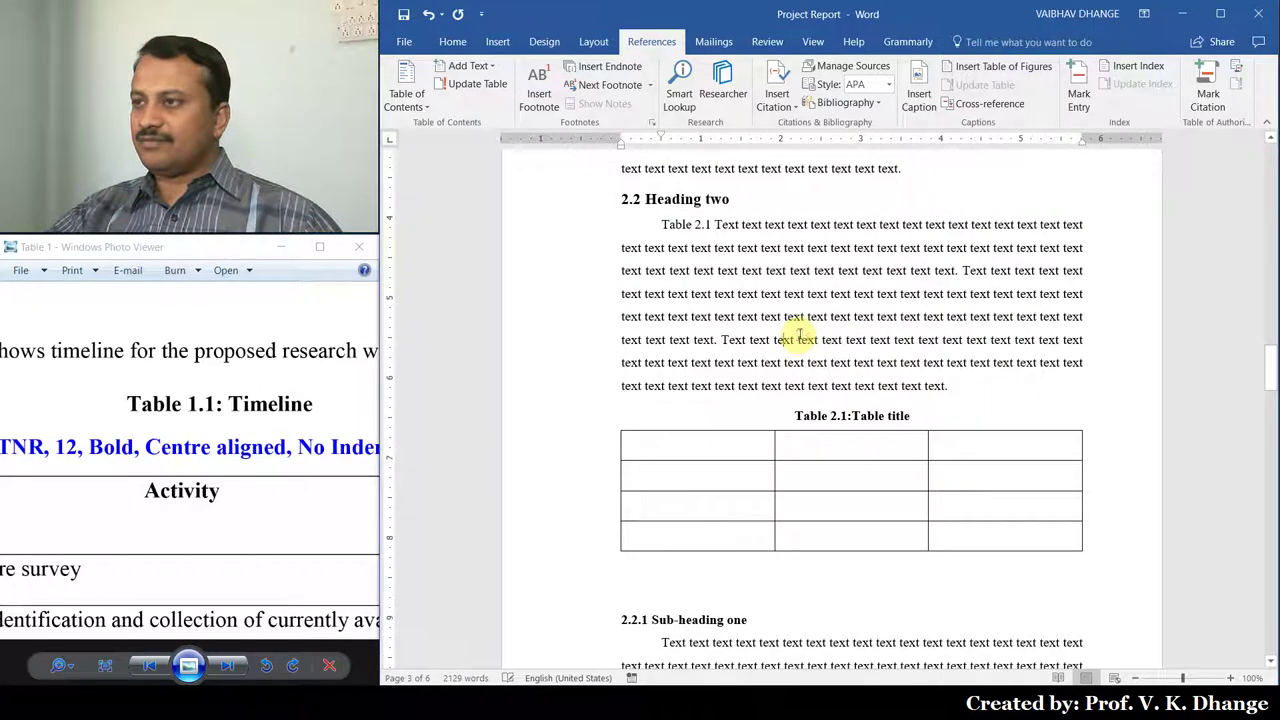
- Add two empty lines after the paragraph under 2.1 Heading one and insert a three-column, four-row table there
scroll(800, 323, "up", 3)
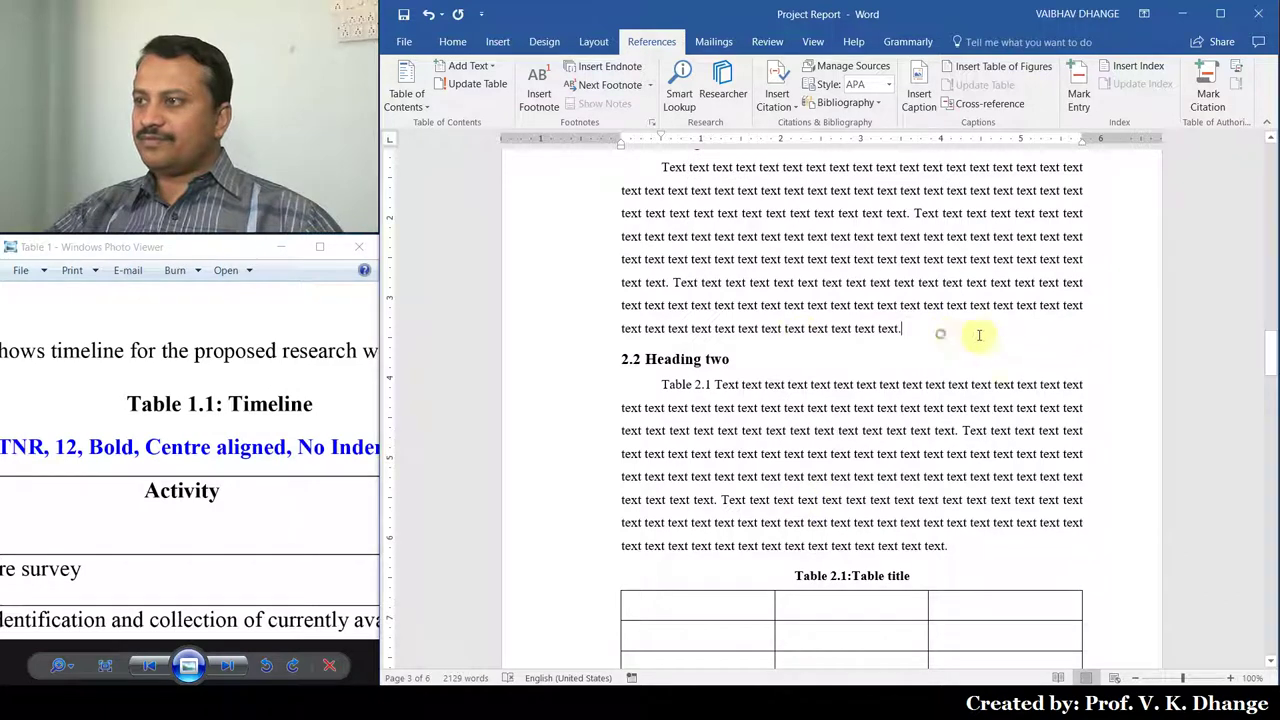
scroll(966, 340, "up", 1)
scroll(968, 344, "up", 2)
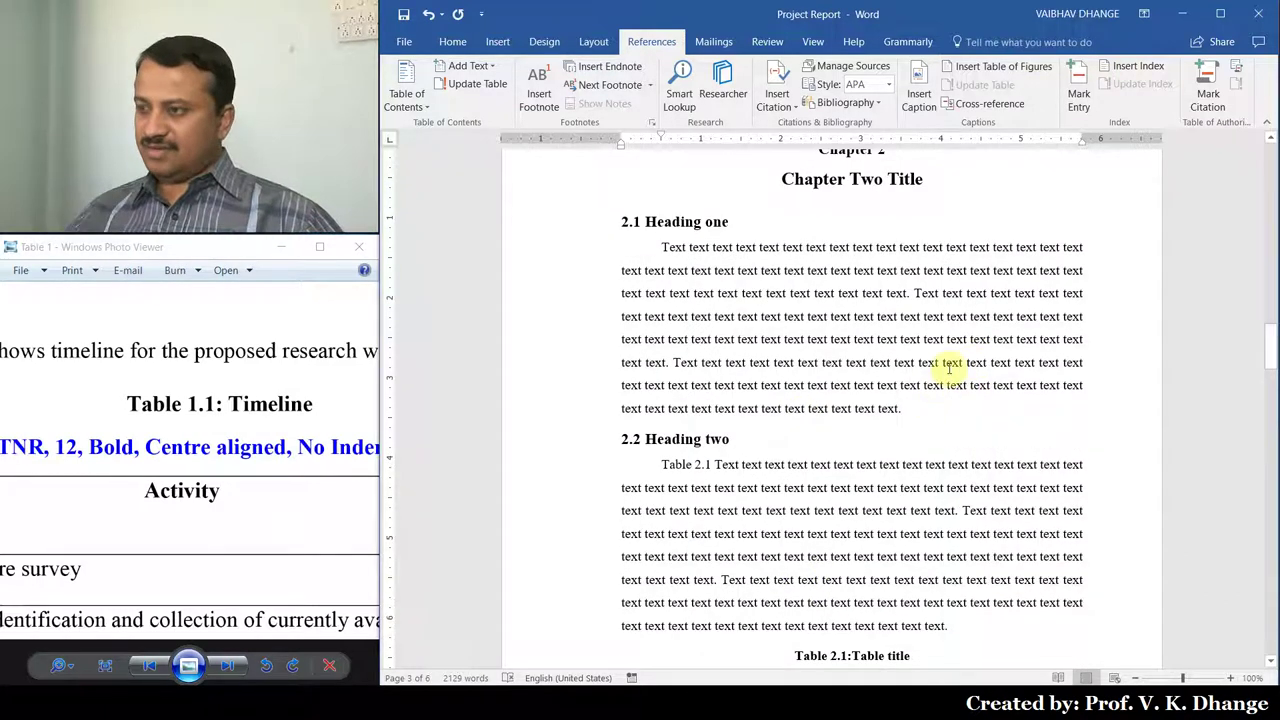
key("Return")
key("Return")
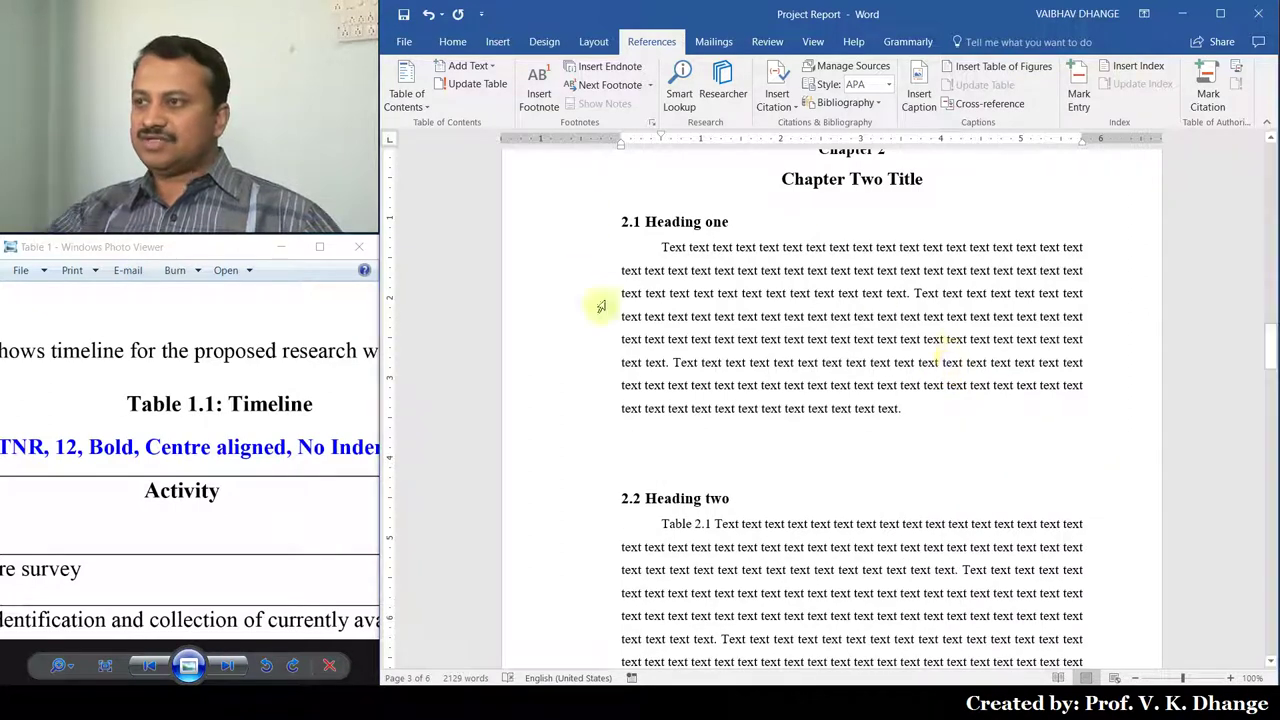
left_click(790, 441)
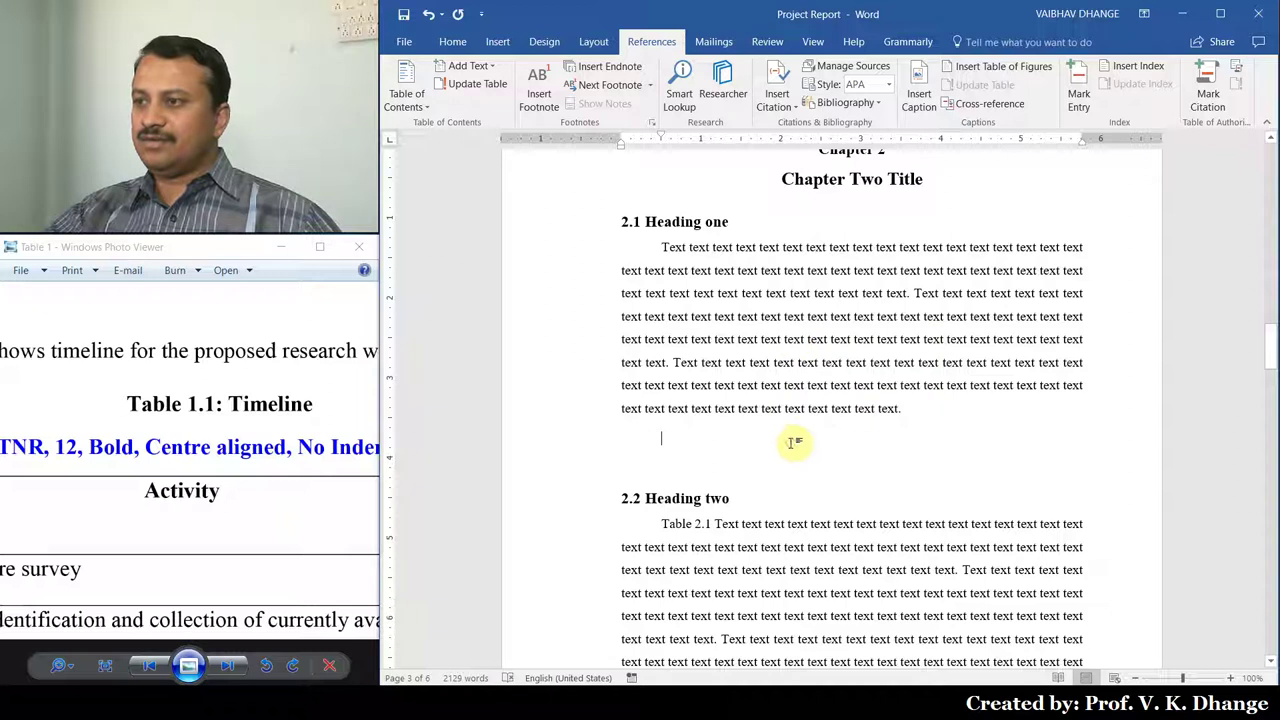
left_click(496, 42)
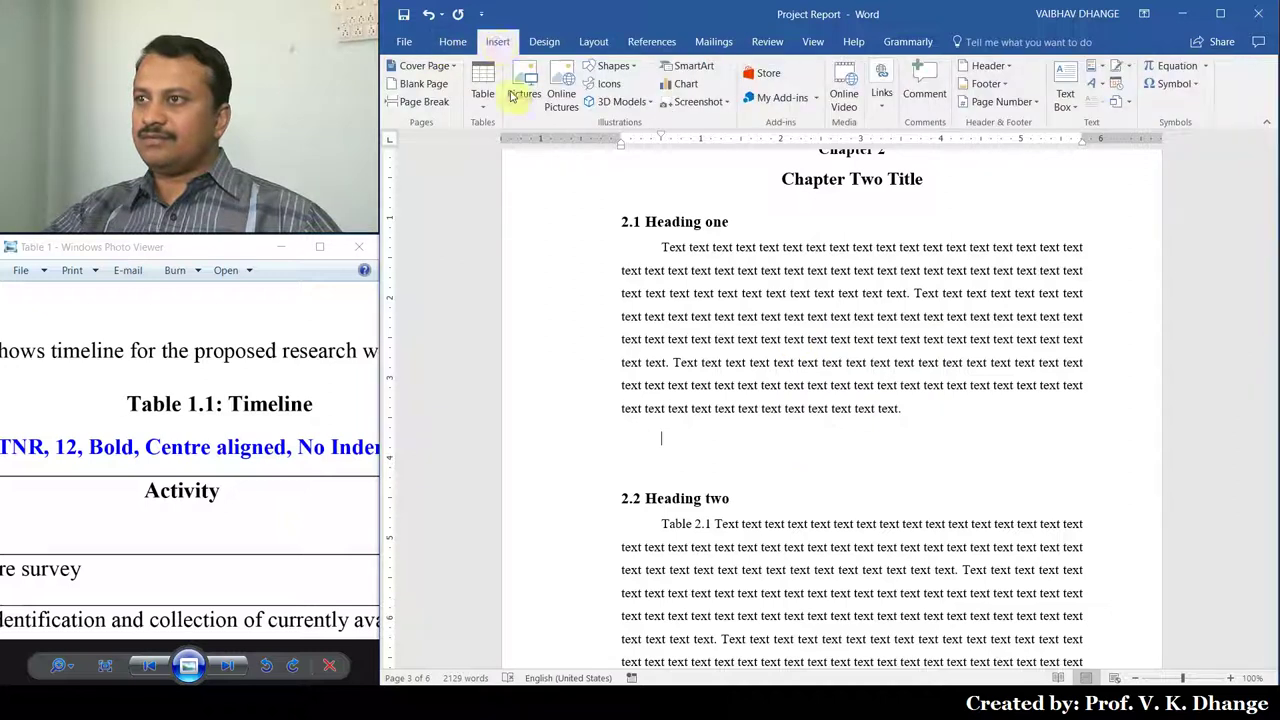
left_click(484, 90)
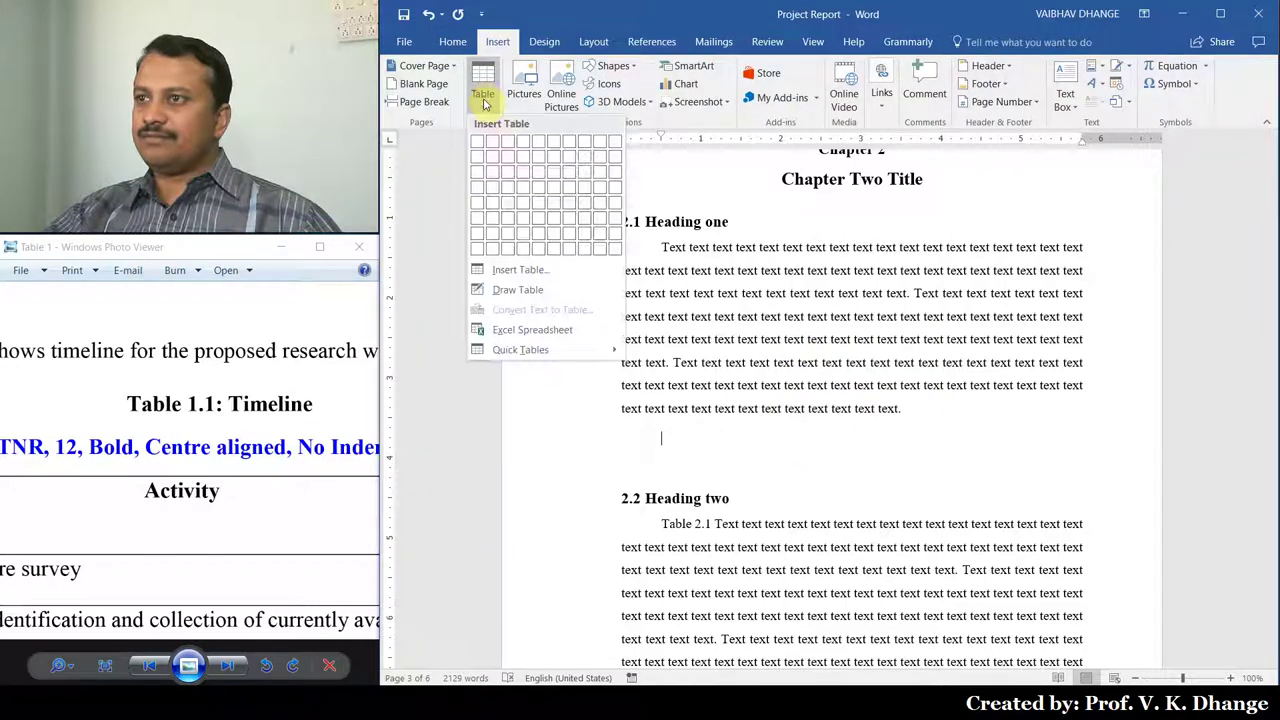
left_click(512, 189)
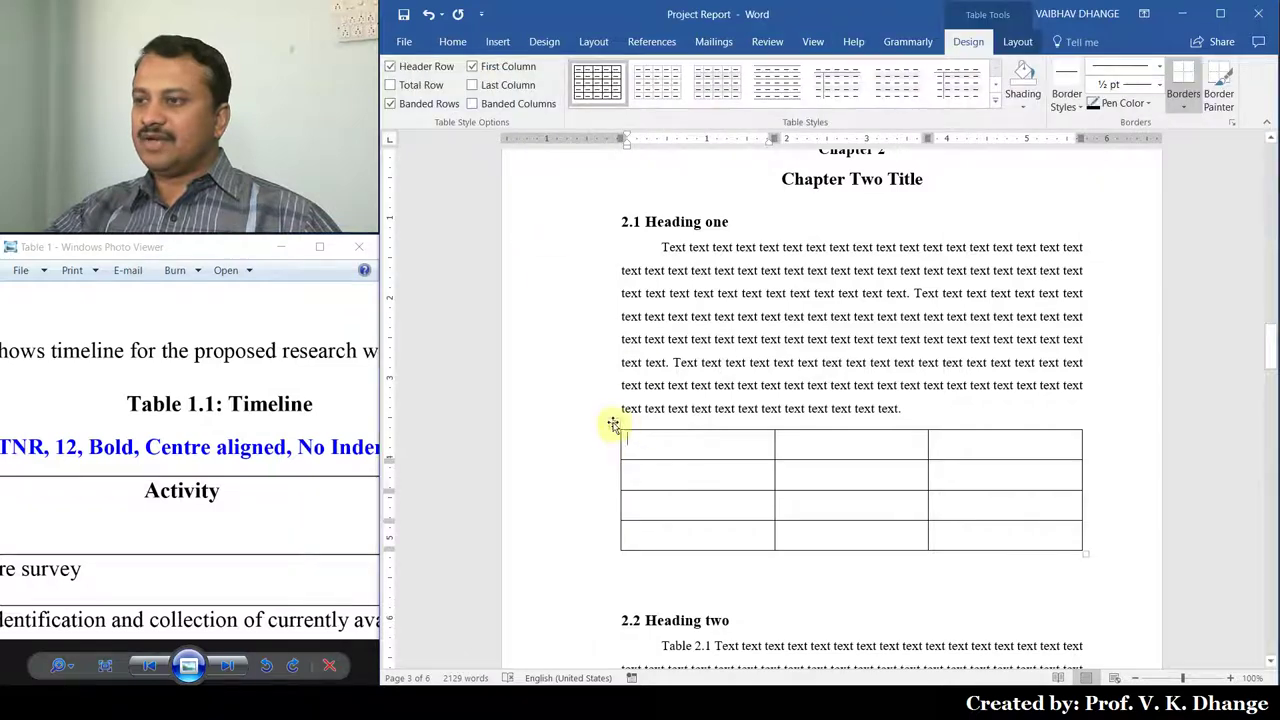
- Insert a caption above the new table with the Table label and ":Table title" after the number
scroll(726, 505, "up", 6)
left_click_drag(920, 665, 1017, 665)
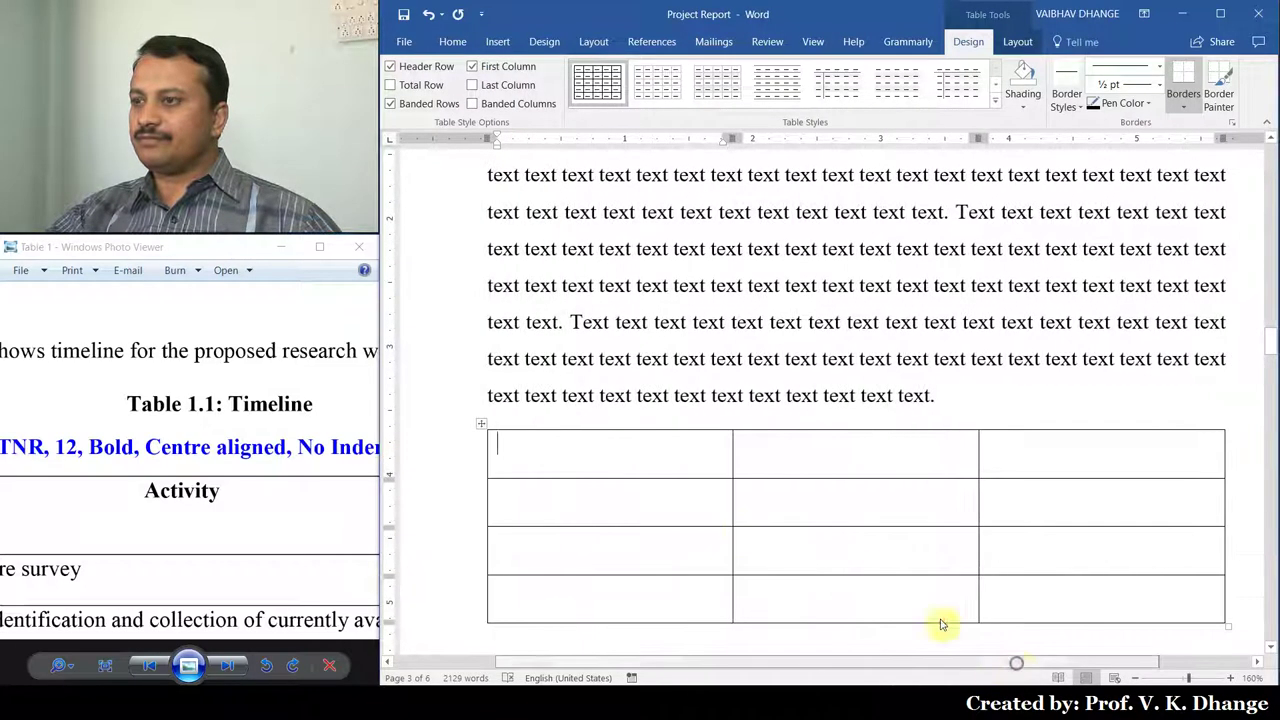
right_click(482, 425)
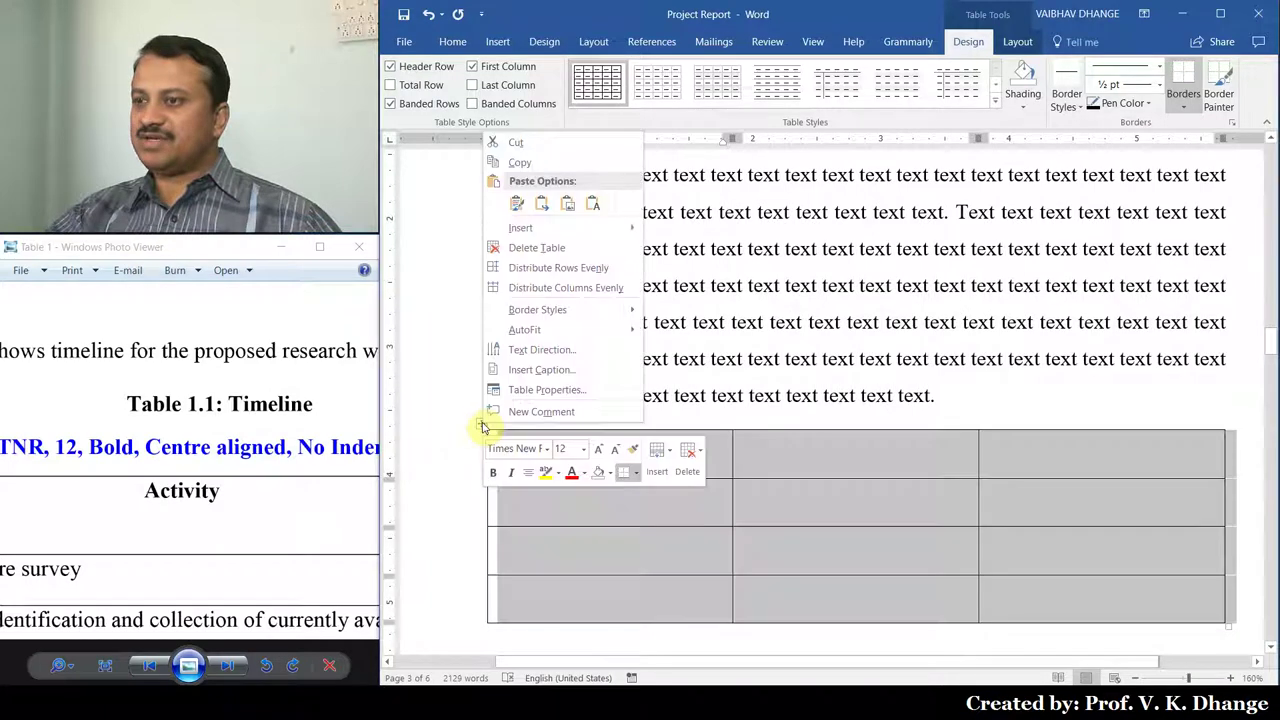
left_click(540, 370)
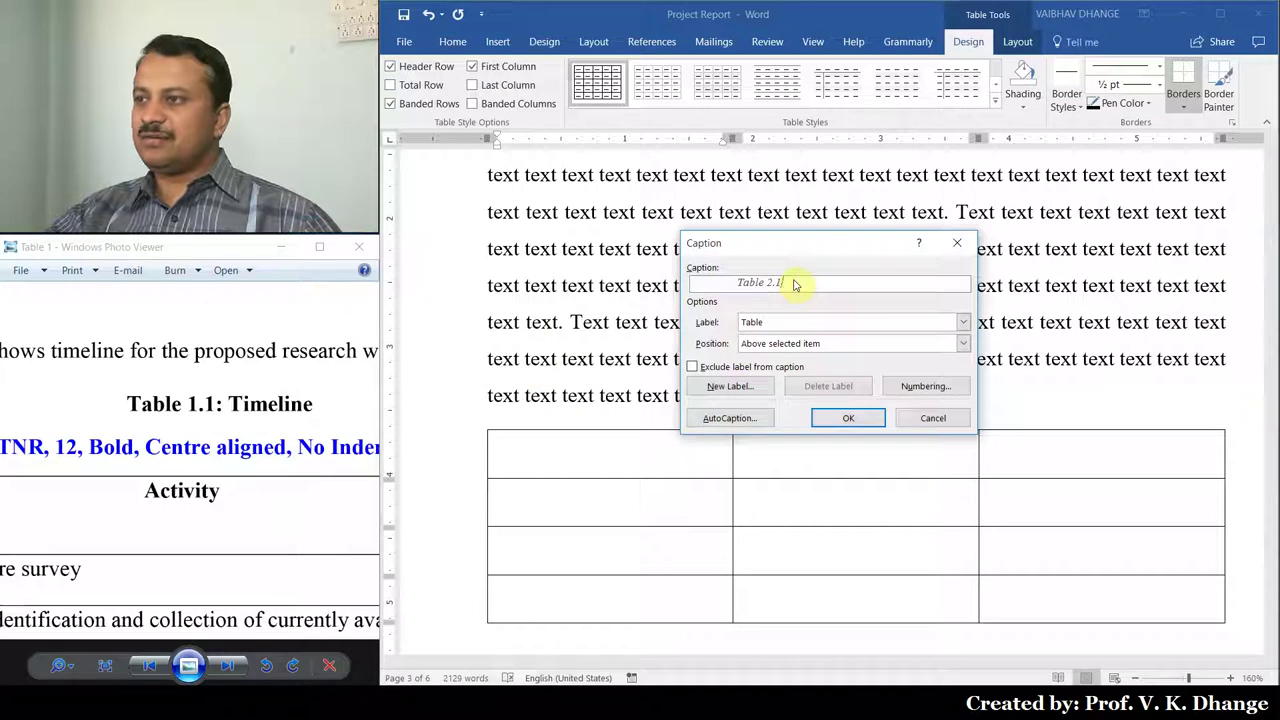
type(":")
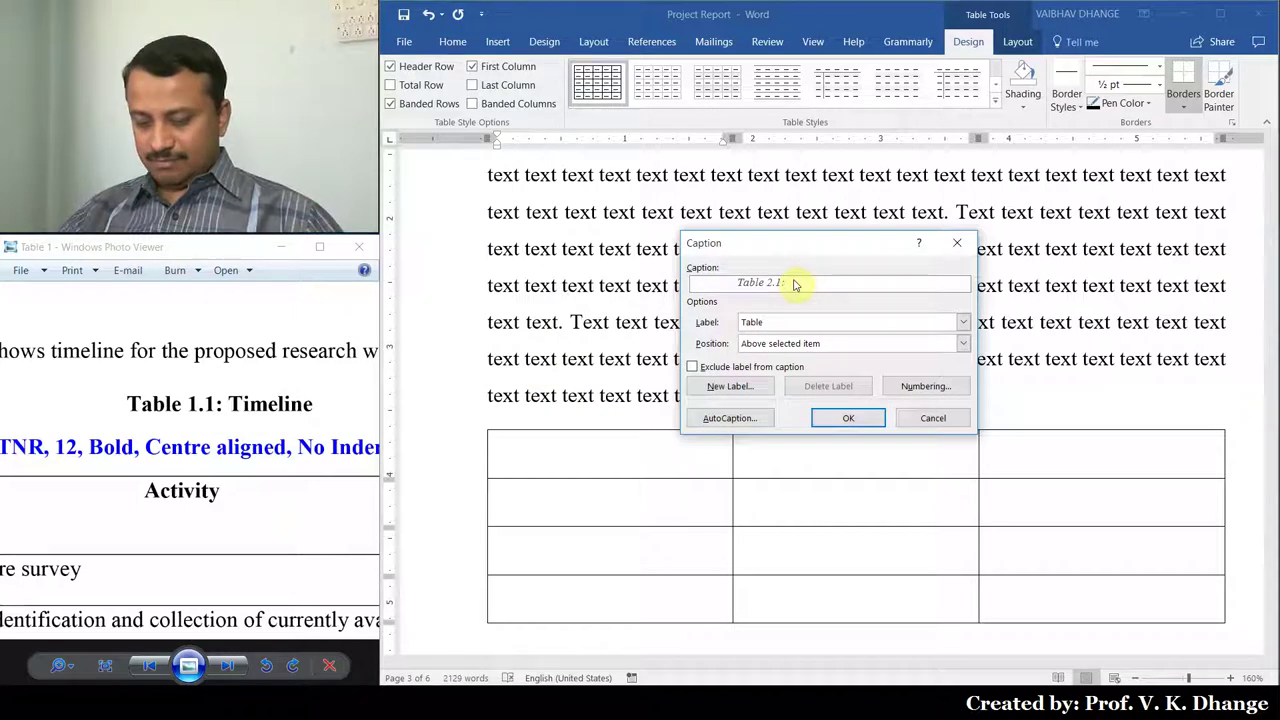
type("Table")
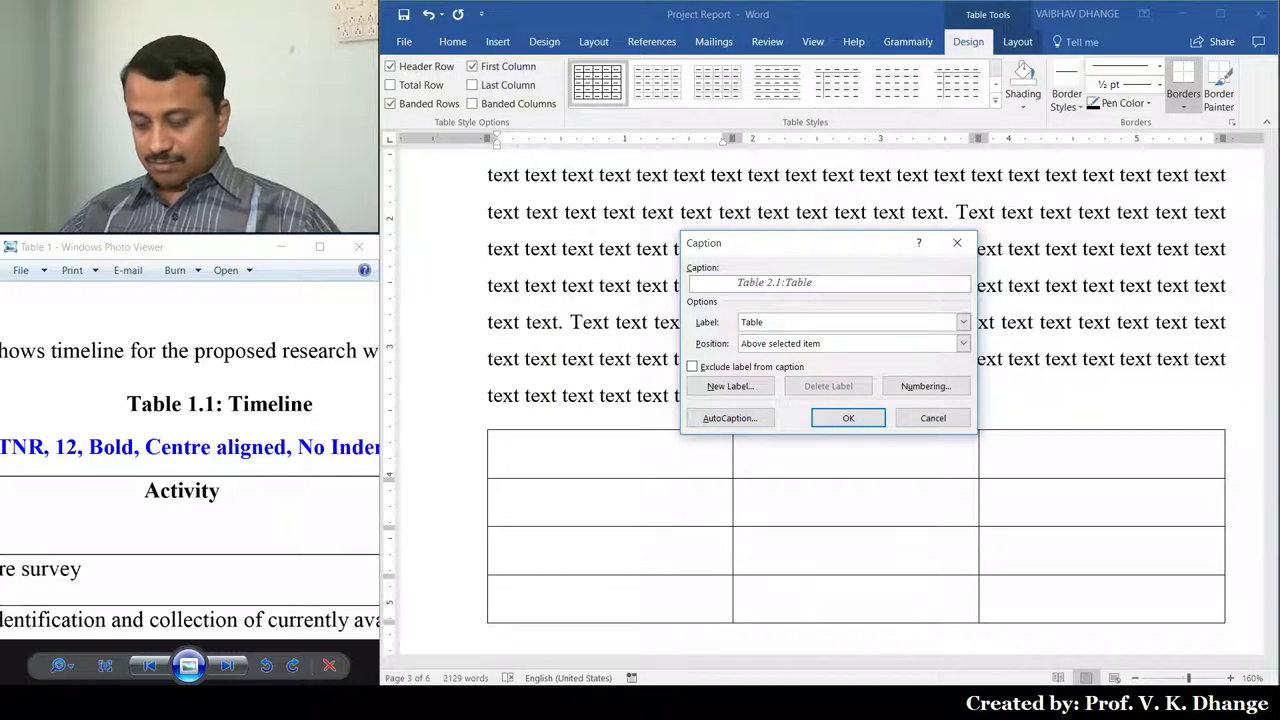
type(" title")
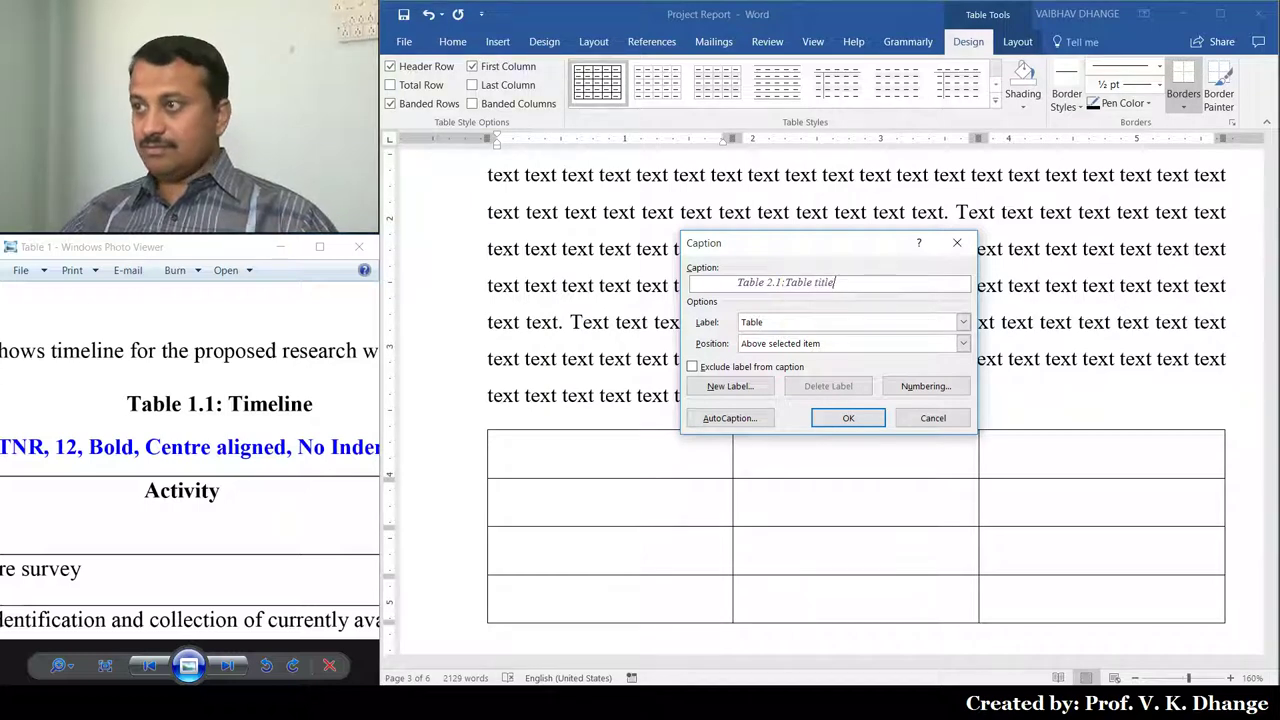
left_click(857, 418)
- Apply the Heading 4 style to the whole caption line above the new table under 2.1 Heading one
left_click(436, 442)
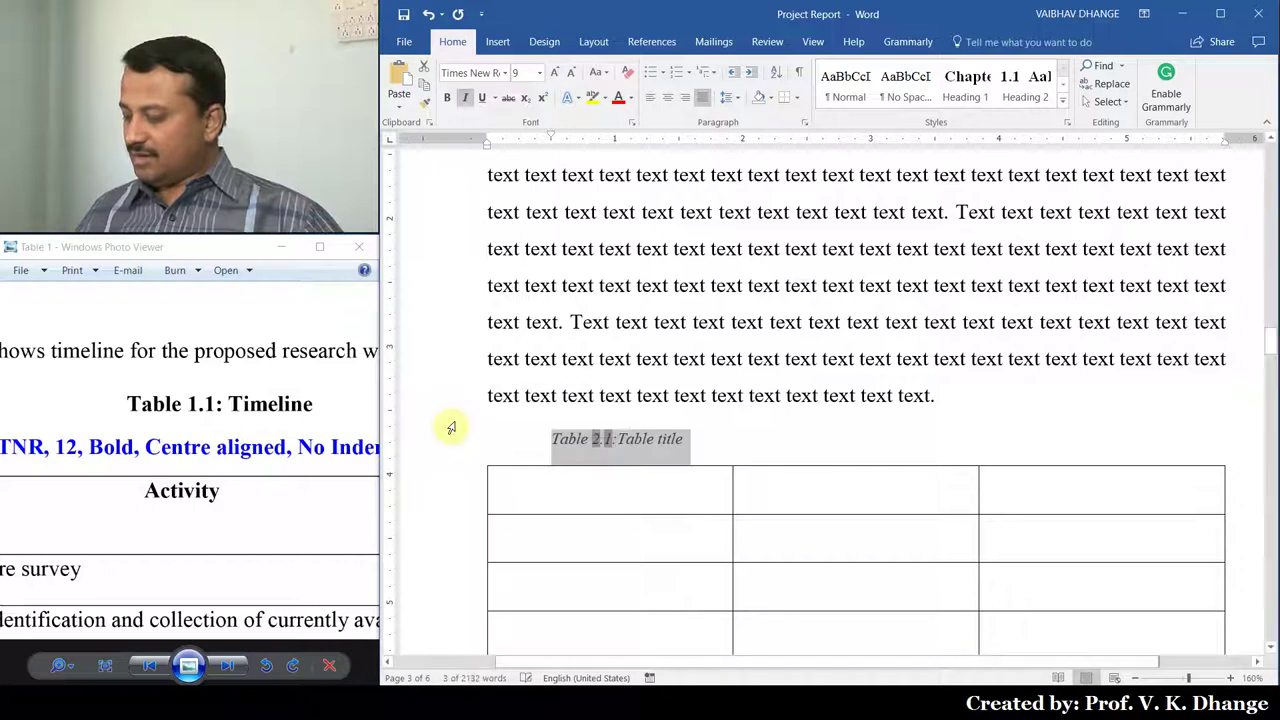
key("ctrl+shift+n")
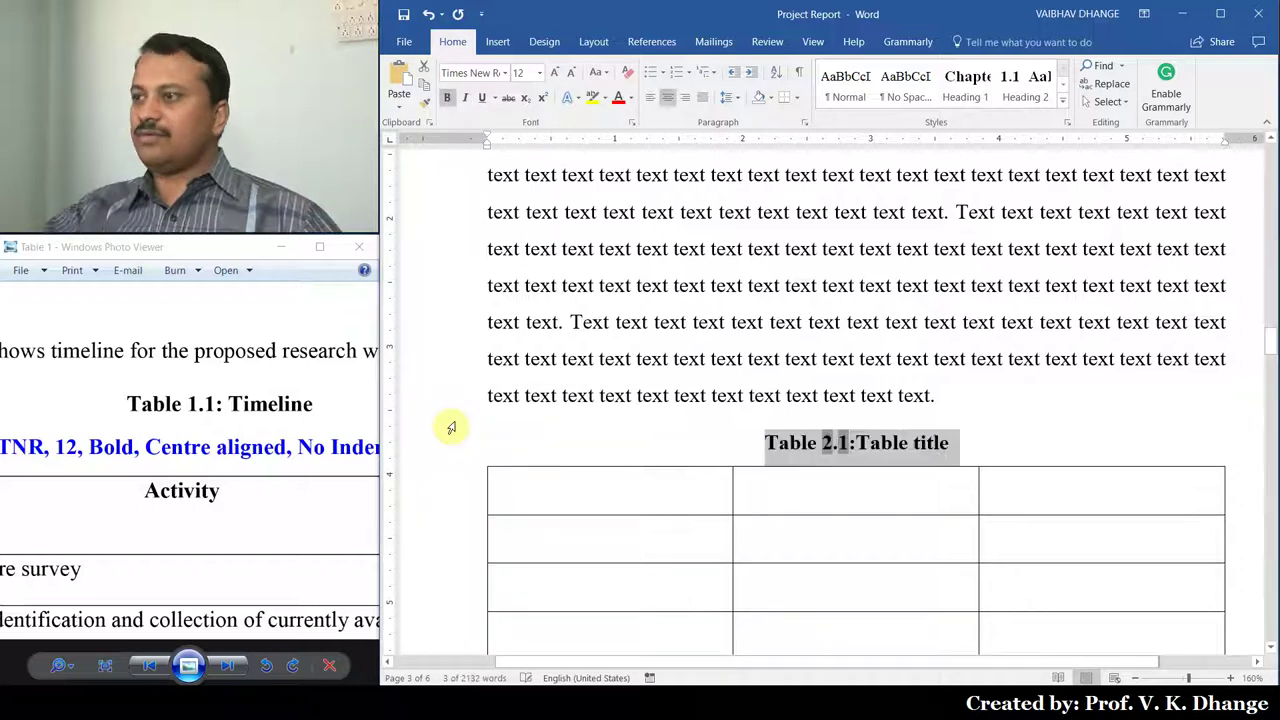
left_click(640, 354)
- Compare the caption numbers of the tables under 2.1 and 2.2 with the in-text table reference under 2.2 Heading two
scroll(689, 289, "down", 8)
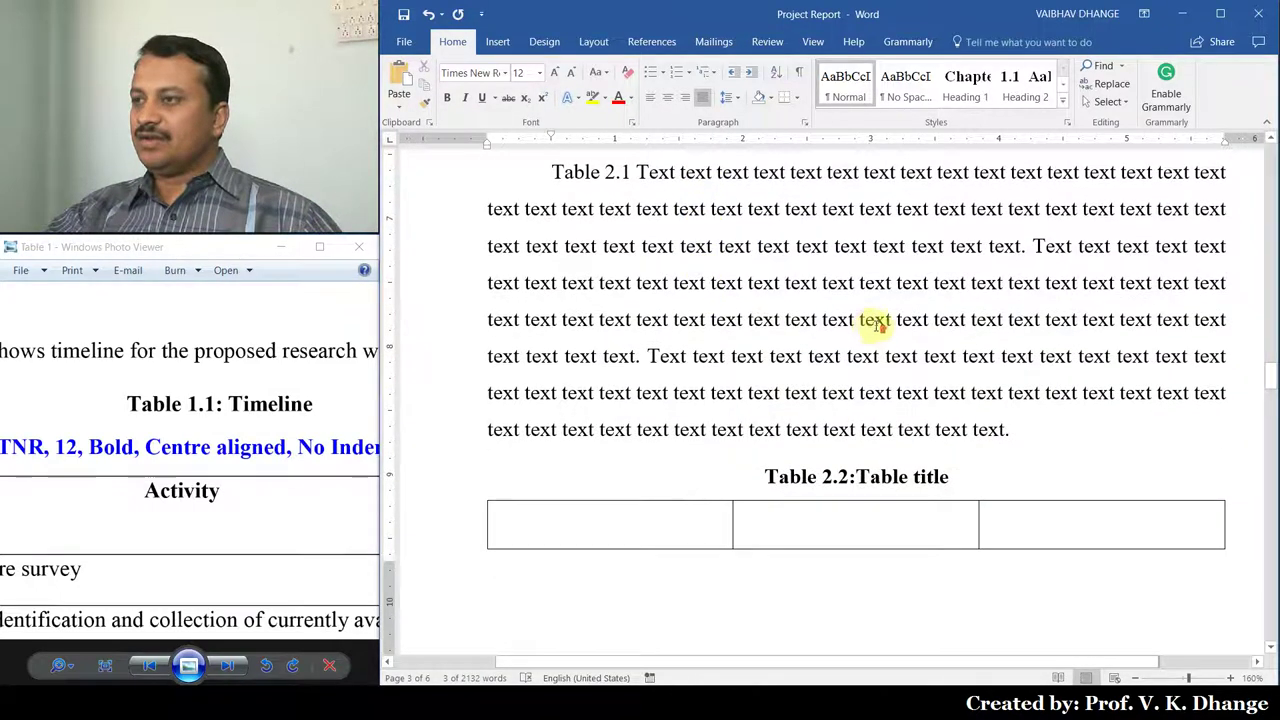
scroll(871, 320, "up", 10)
scroll(875, 320, "down", 3, "ctrl")
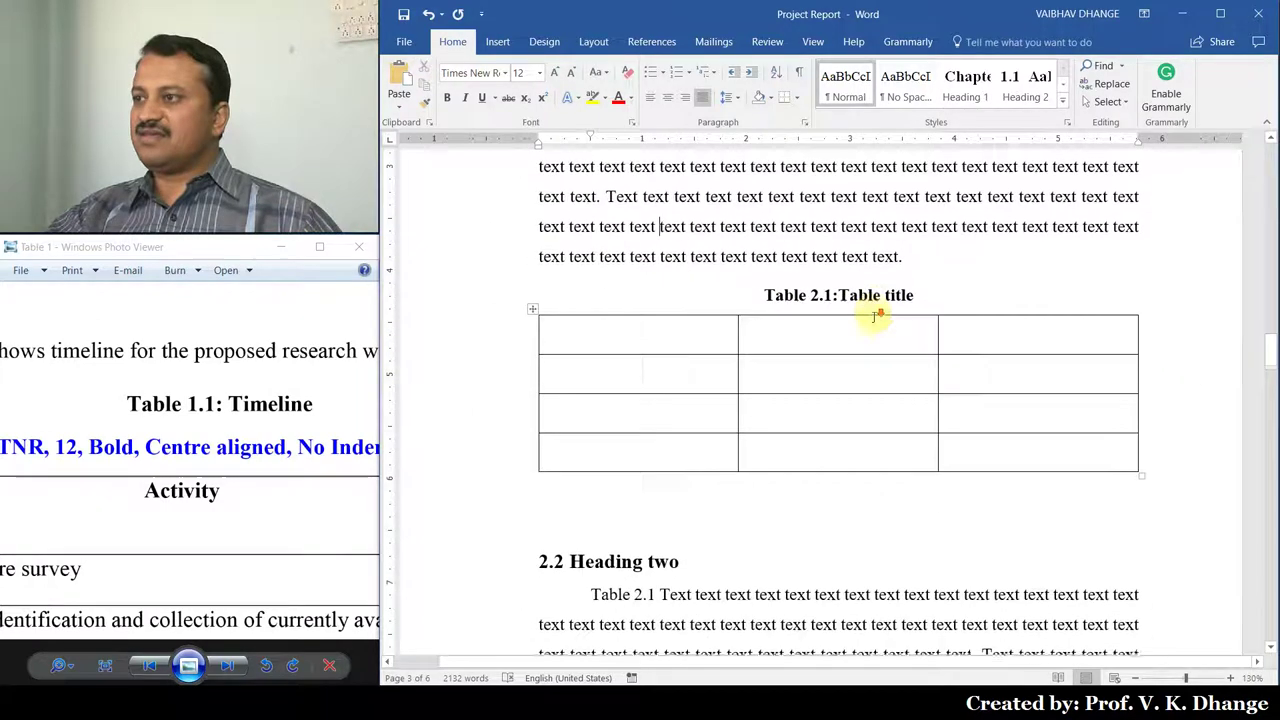
scroll(770, 243, "down", 5)
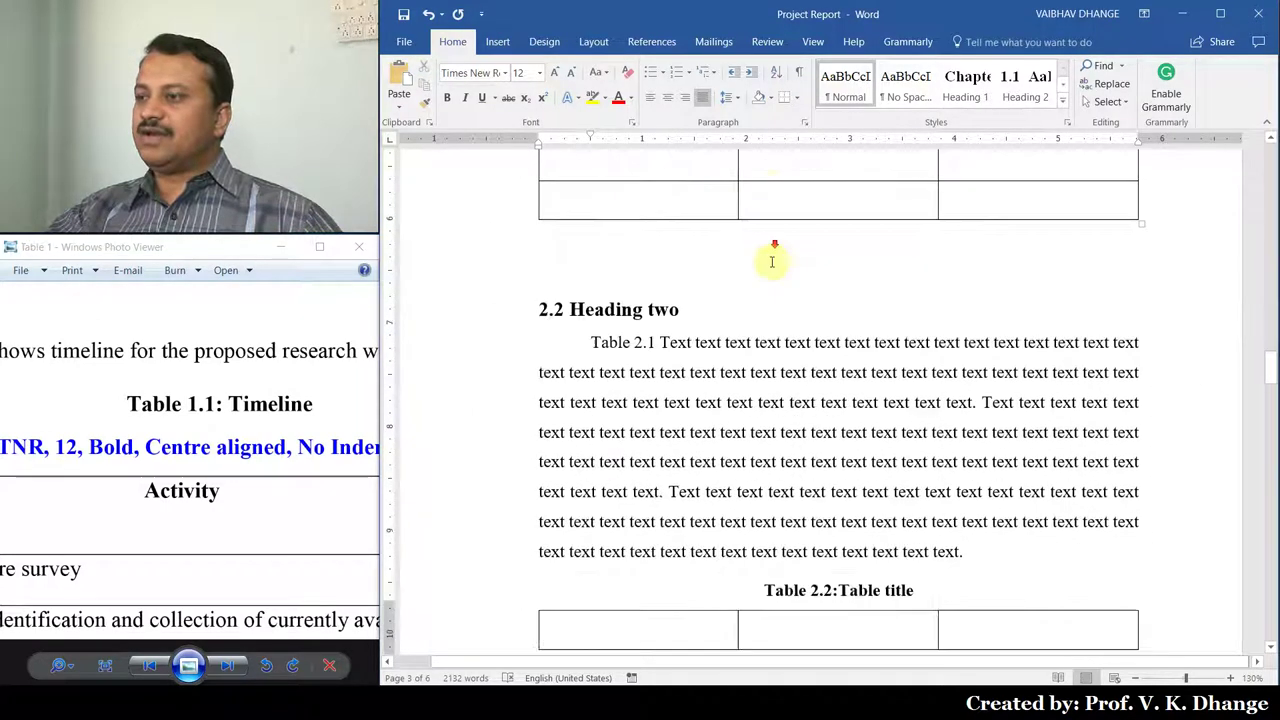
scroll(836, 428, "up", 3, "ctrl")
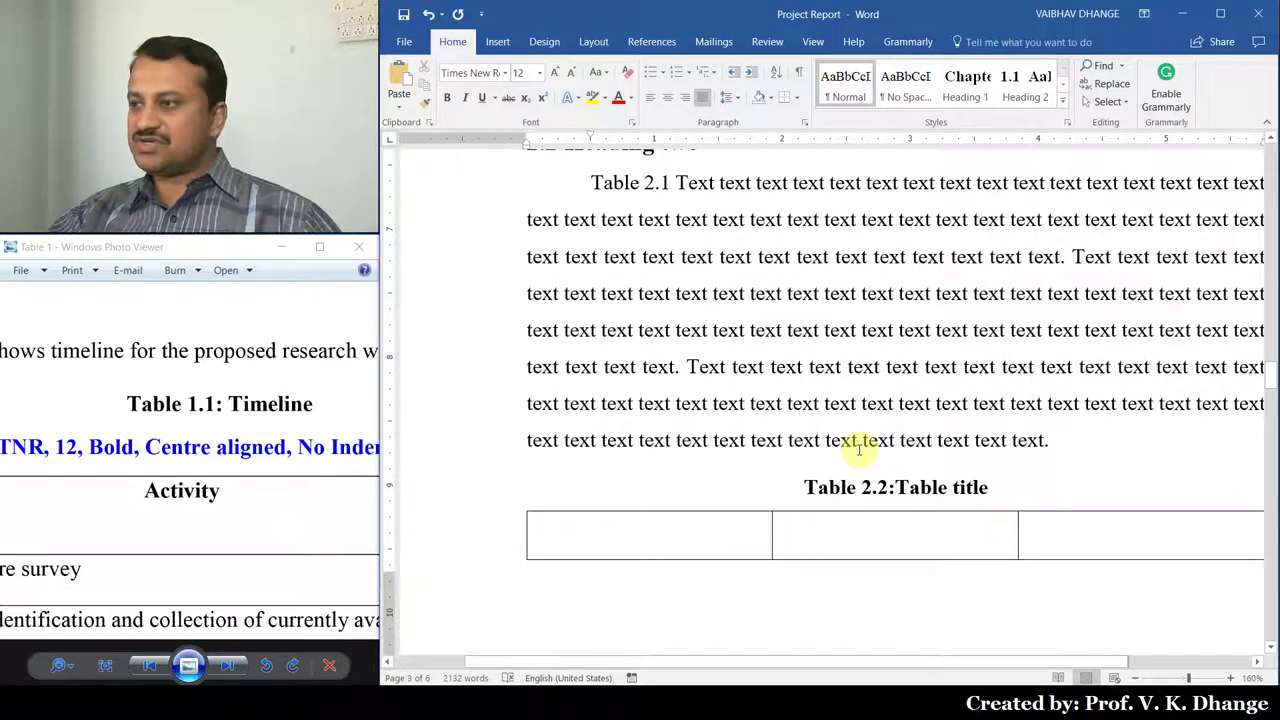
scroll(858, 450, "up", 6)
scroll(858, 450, "down", 3)
scroll(859, 448, "up", 4)
- Insert a cross-reference to the Table 2.1 caption, only label and number, followed by a space, at the start of the 2.1 Heading one paragraph
left_click(590, 277)
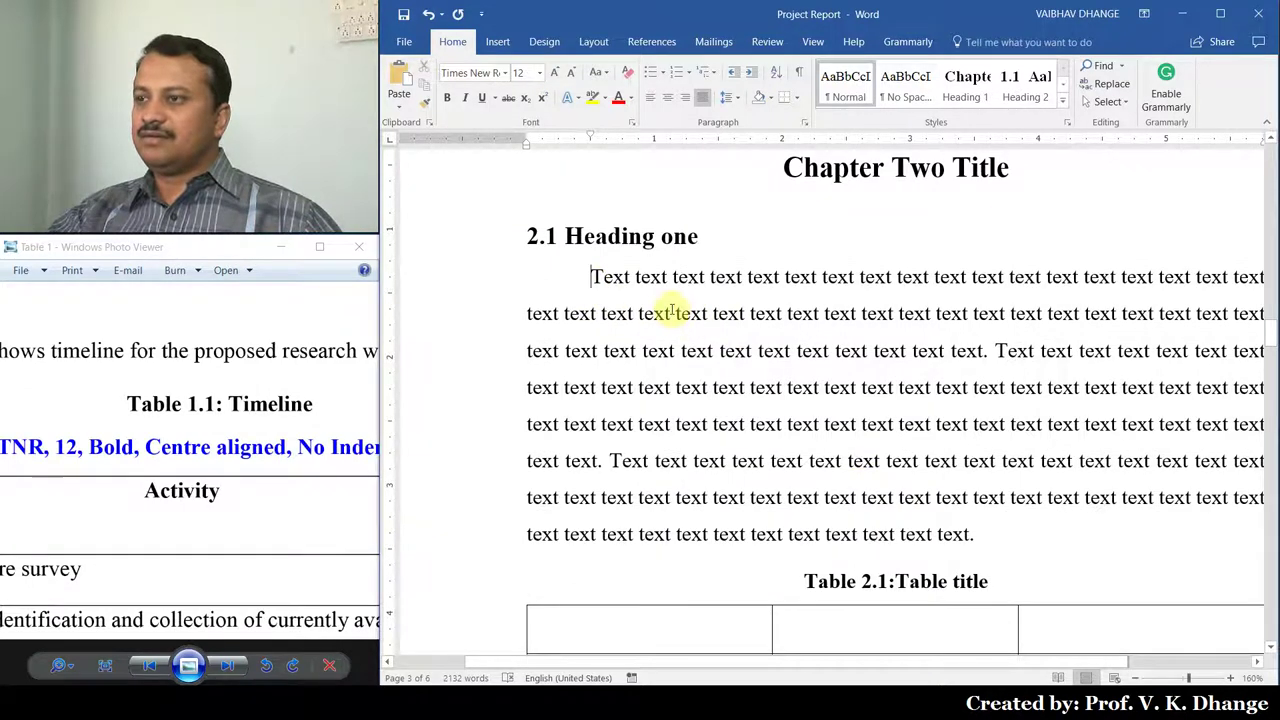
scroll(672, 312, "up", 2)
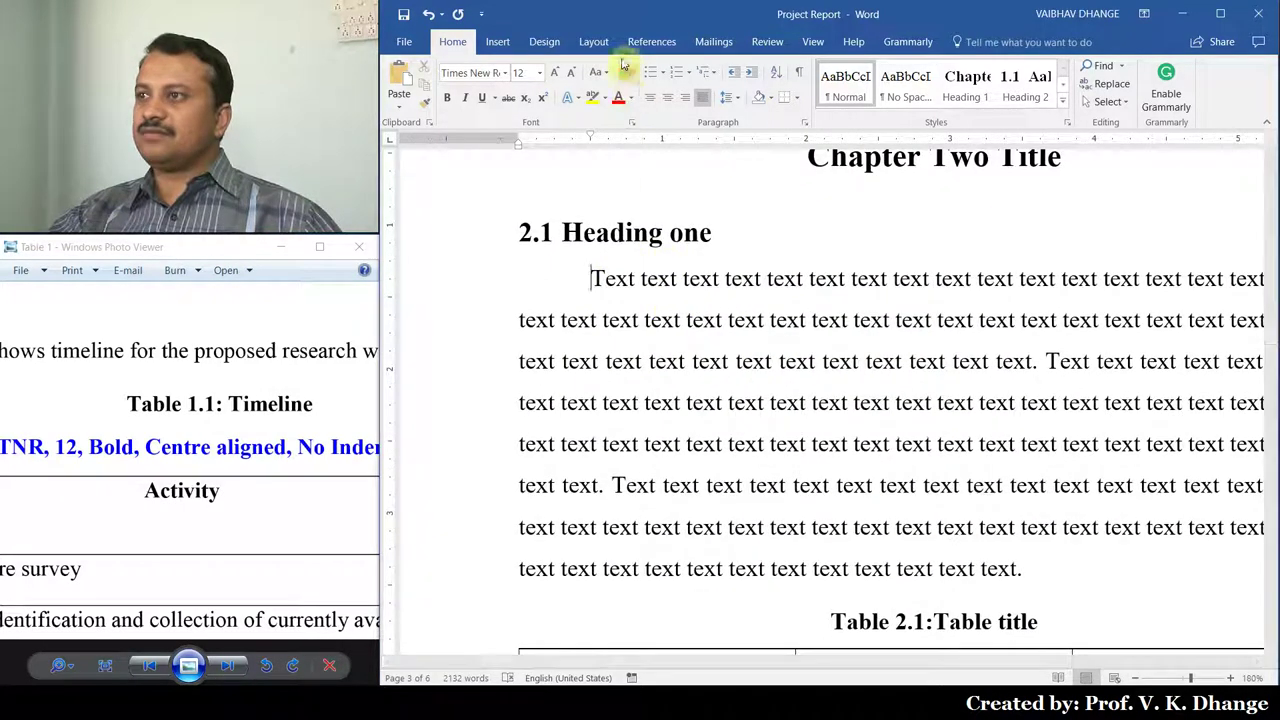
left_click(648, 44)
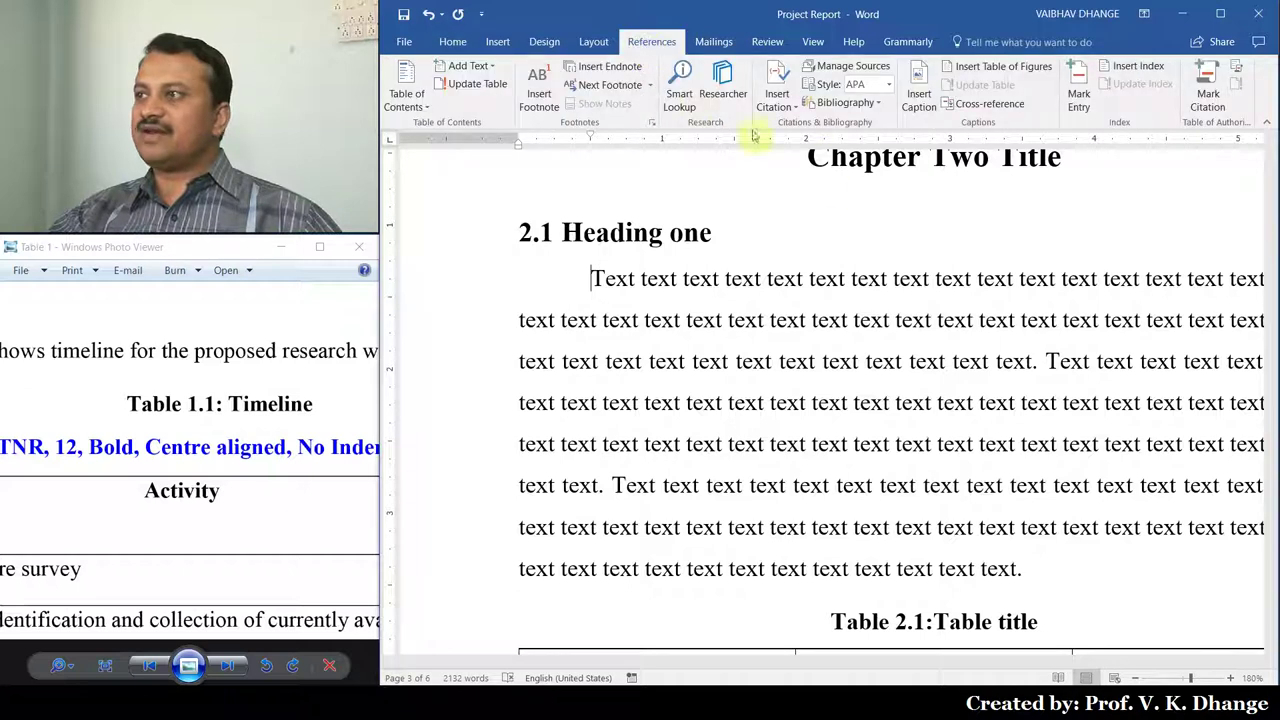
left_click(999, 106)
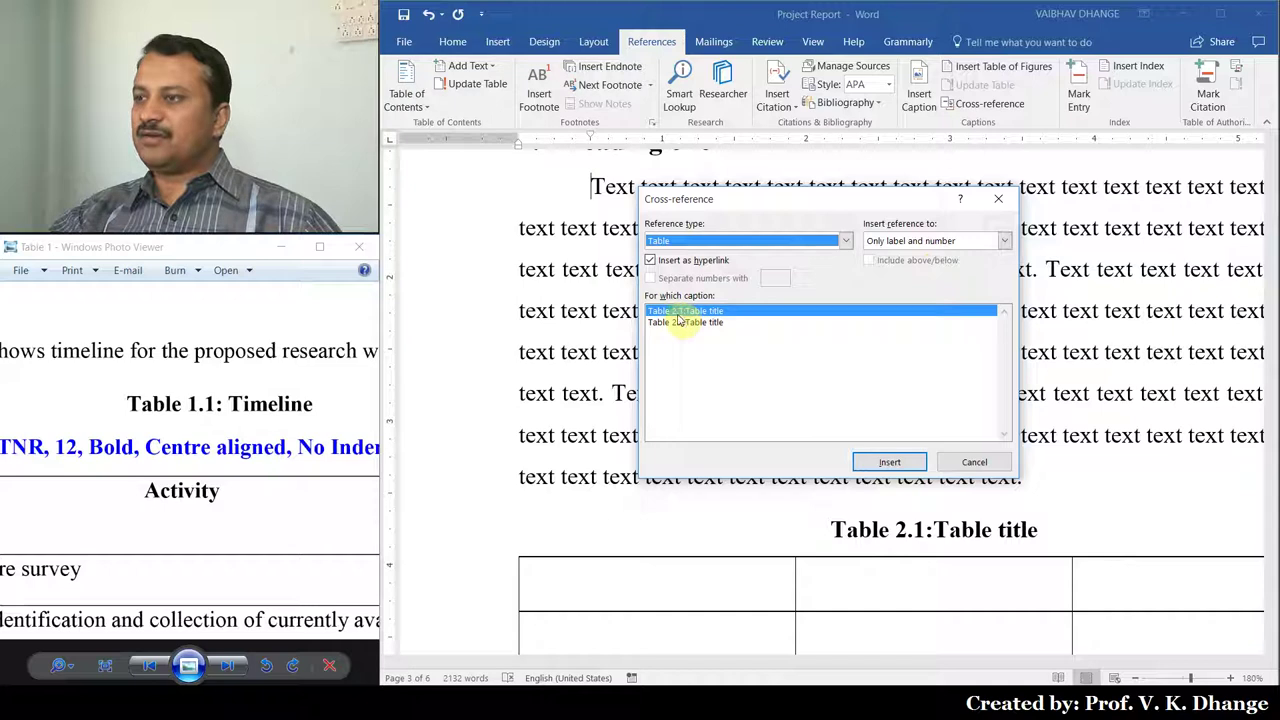
left_click(889, 461)
left_click(969, 460)
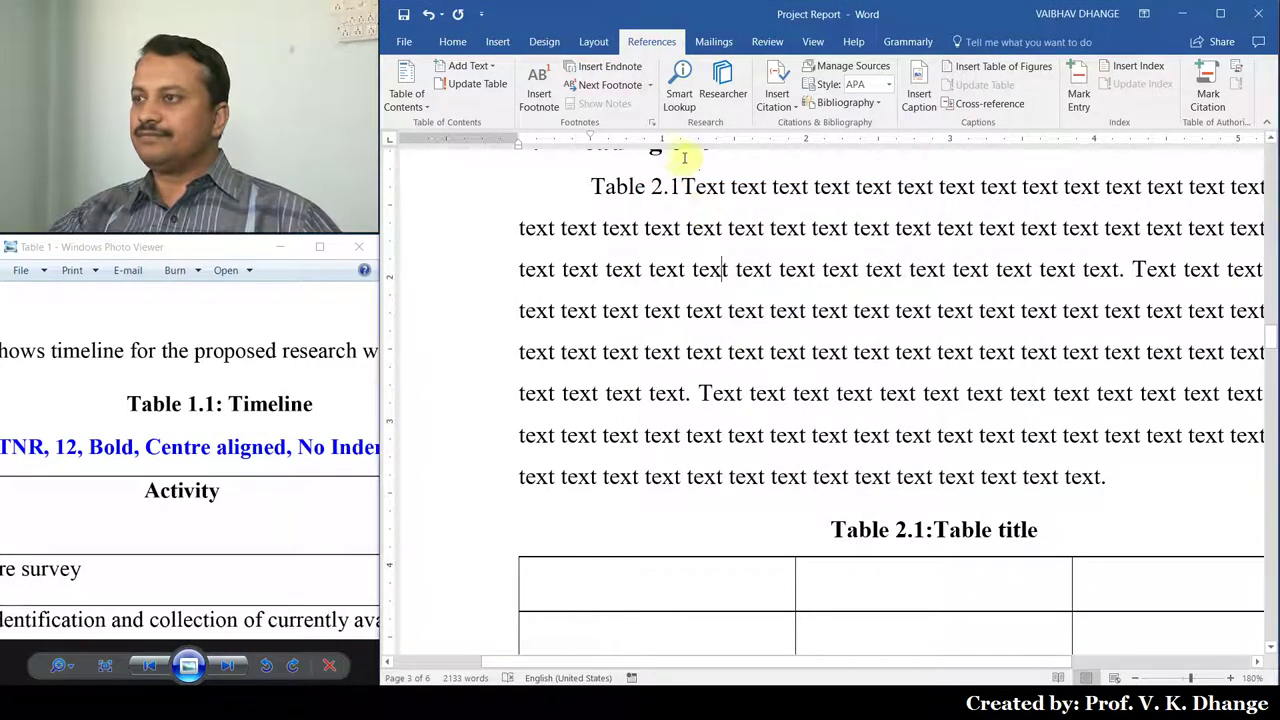
scroll(740, 256, "up", 3)
scroll(742, 257, "down", 2)
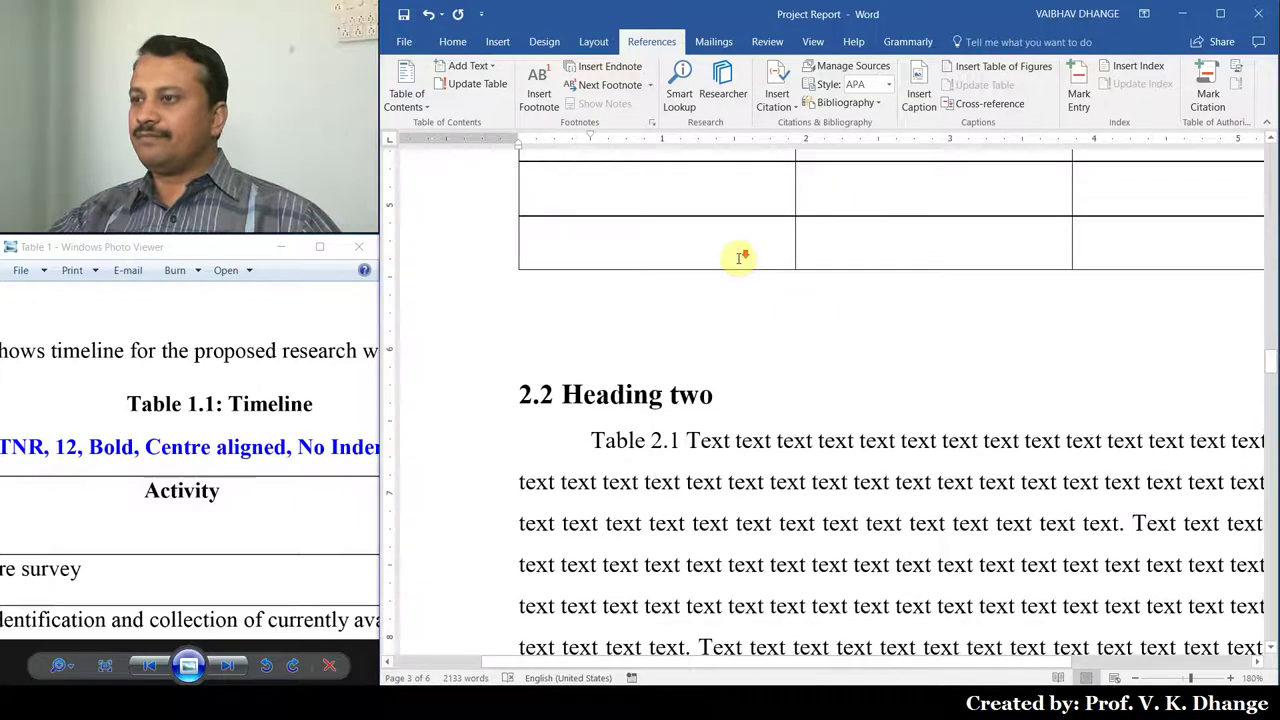
scroll(737, 320, "up", 1)
scroll(738, 318, "up", 6)
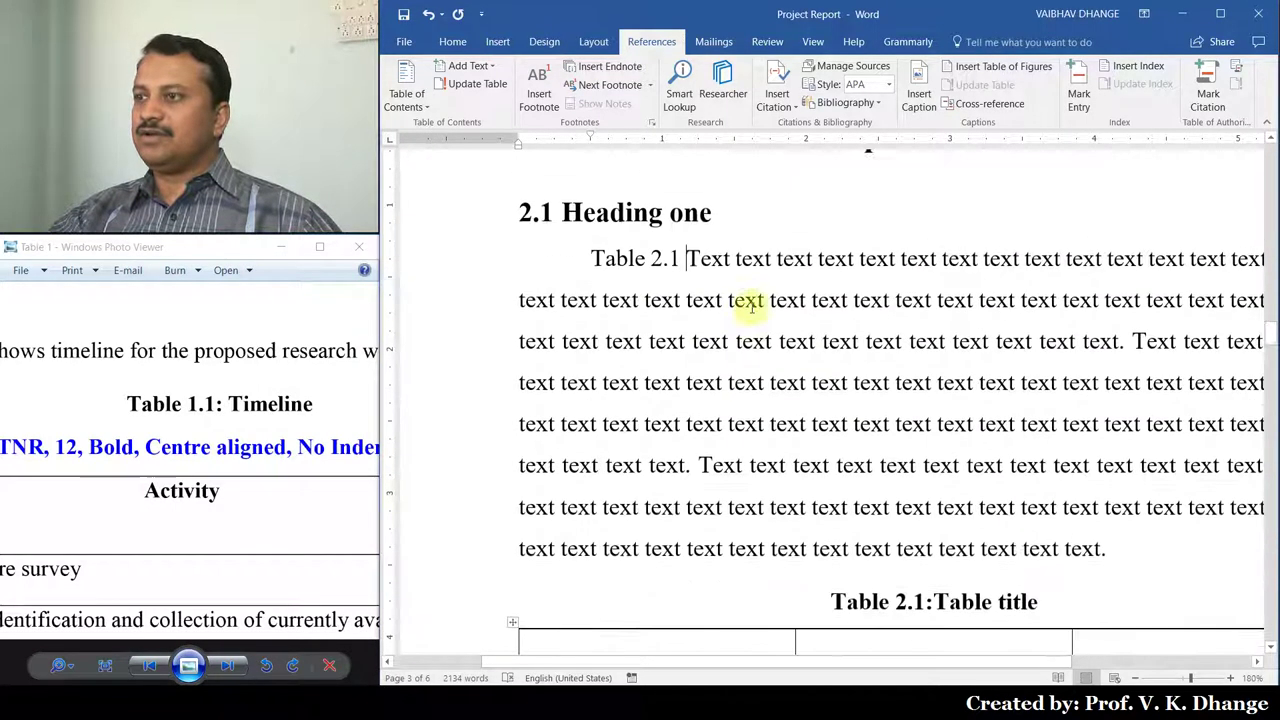
- Check the in-text table references under 2.1 and 2.2 against the captions of their own tables
left_click_drag(591, 258, 682, 262)
left_click(720, 322)
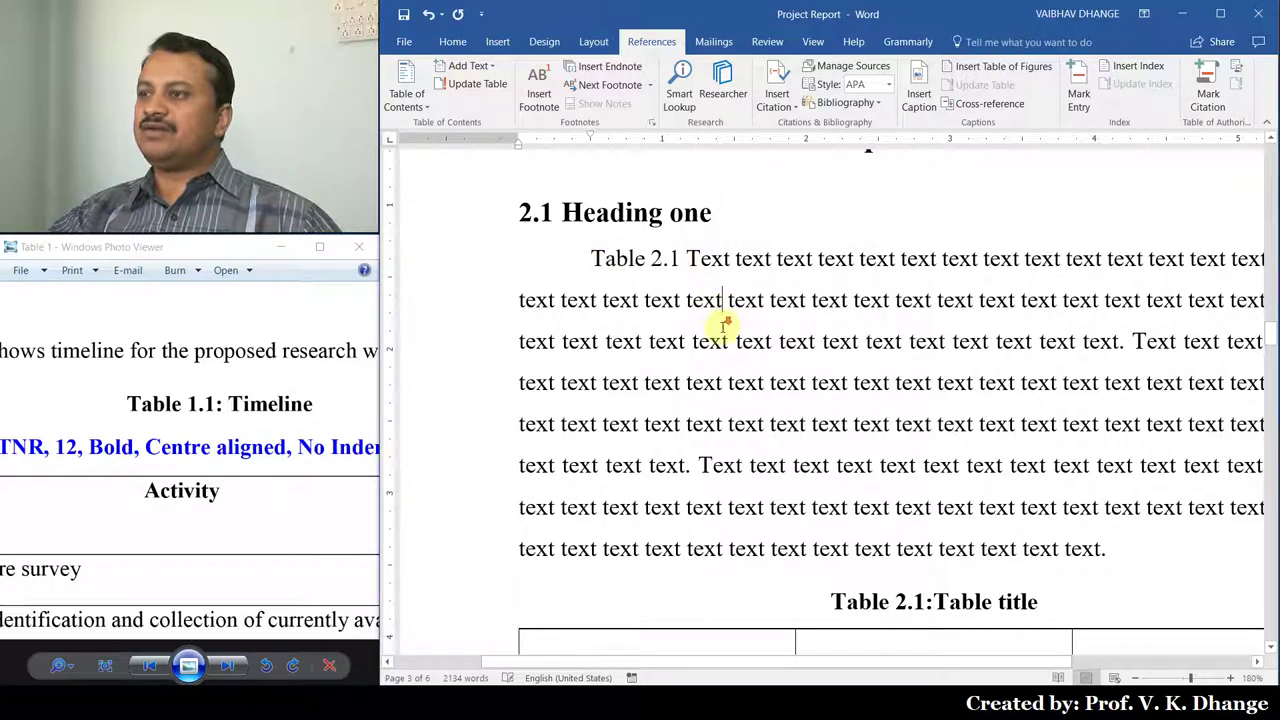
scroll(722, 325, "down", 6)
scroll(680, 300, "down", 3)
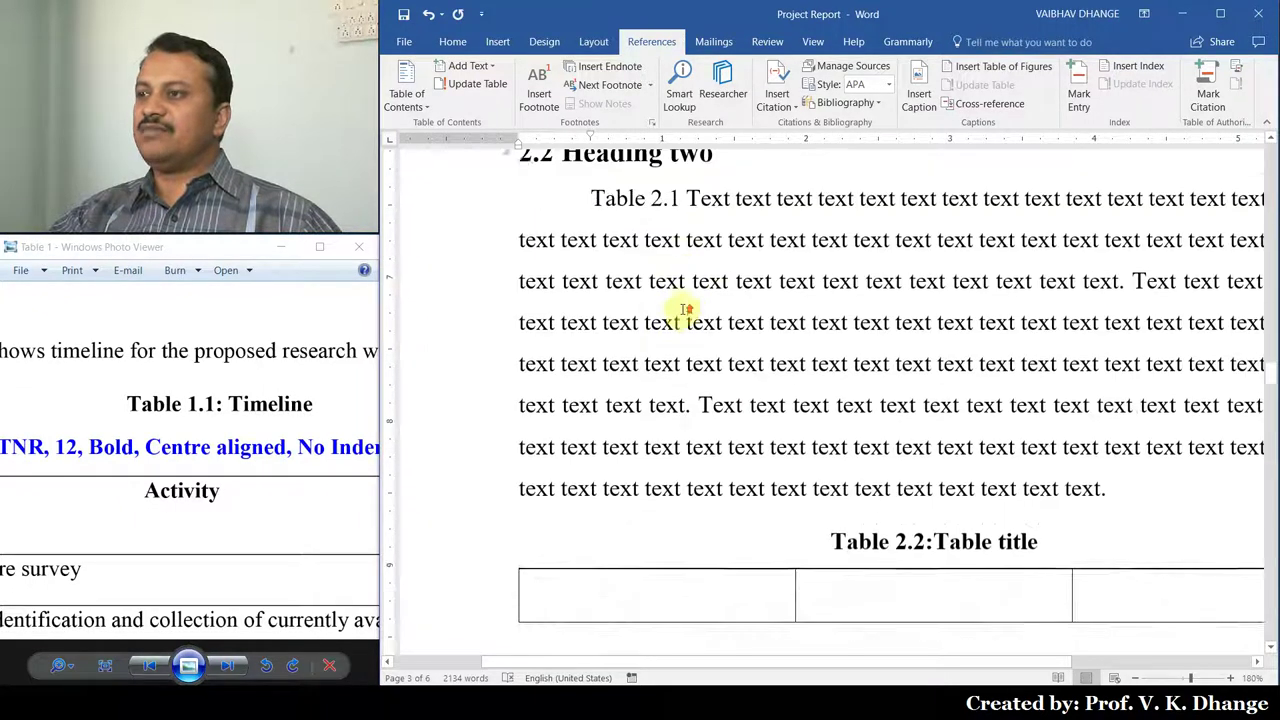
scroll(680, 320, "up", 2)
left_click(680, 336)
left_click_drag(591, 294, 680, 296)
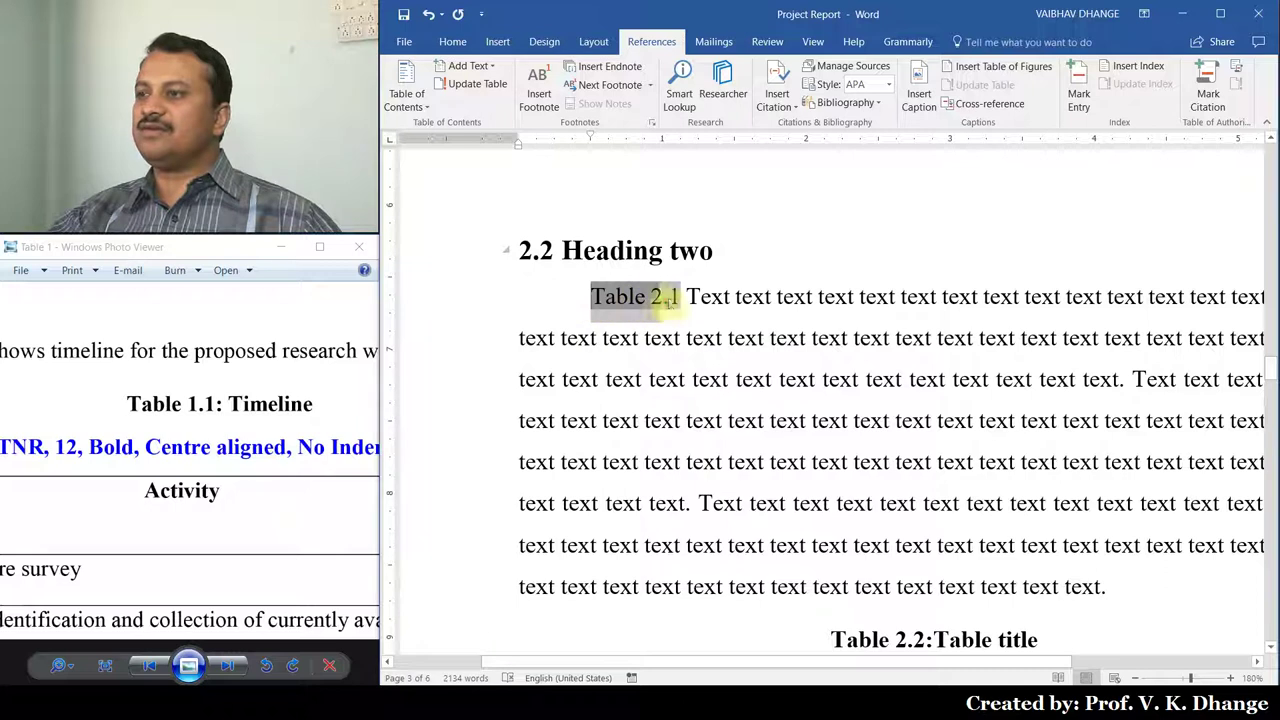
left_click(703, 340)
scroll(690, 305, "down", 2)
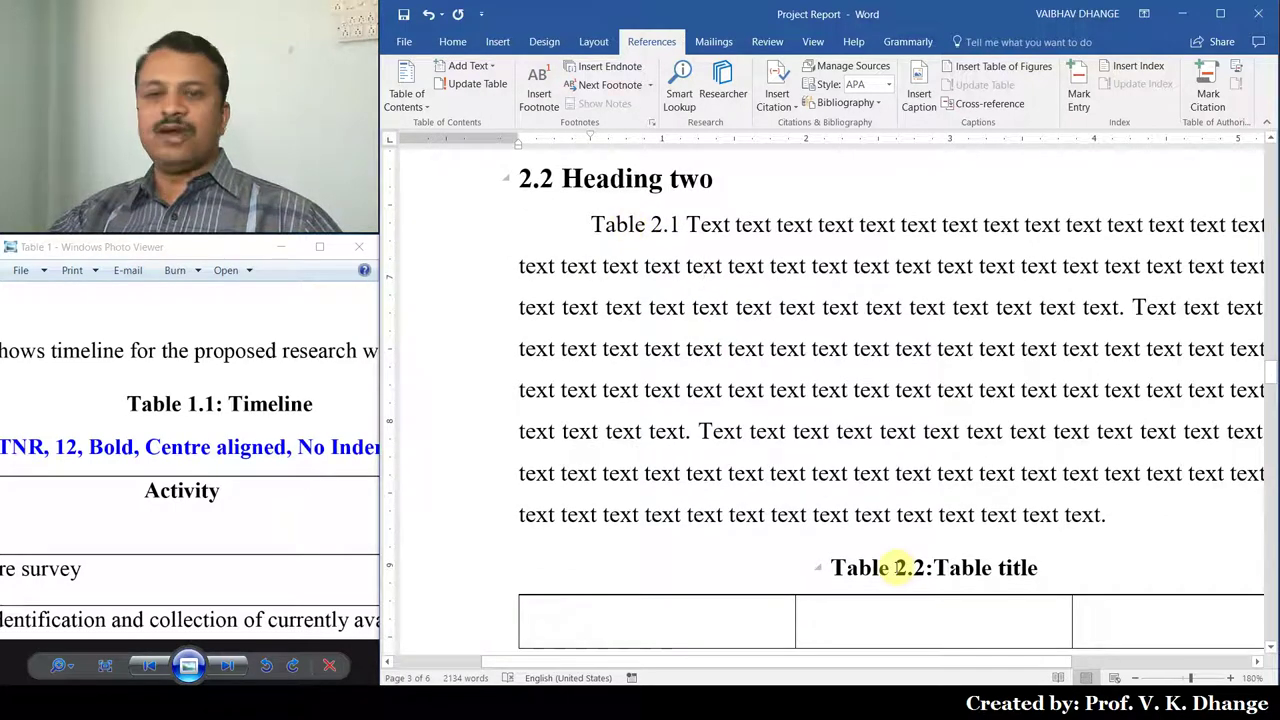
- Update the table cross-reference field at the start of the paragraph under 2.2 Heading two
left_click(625, 224)
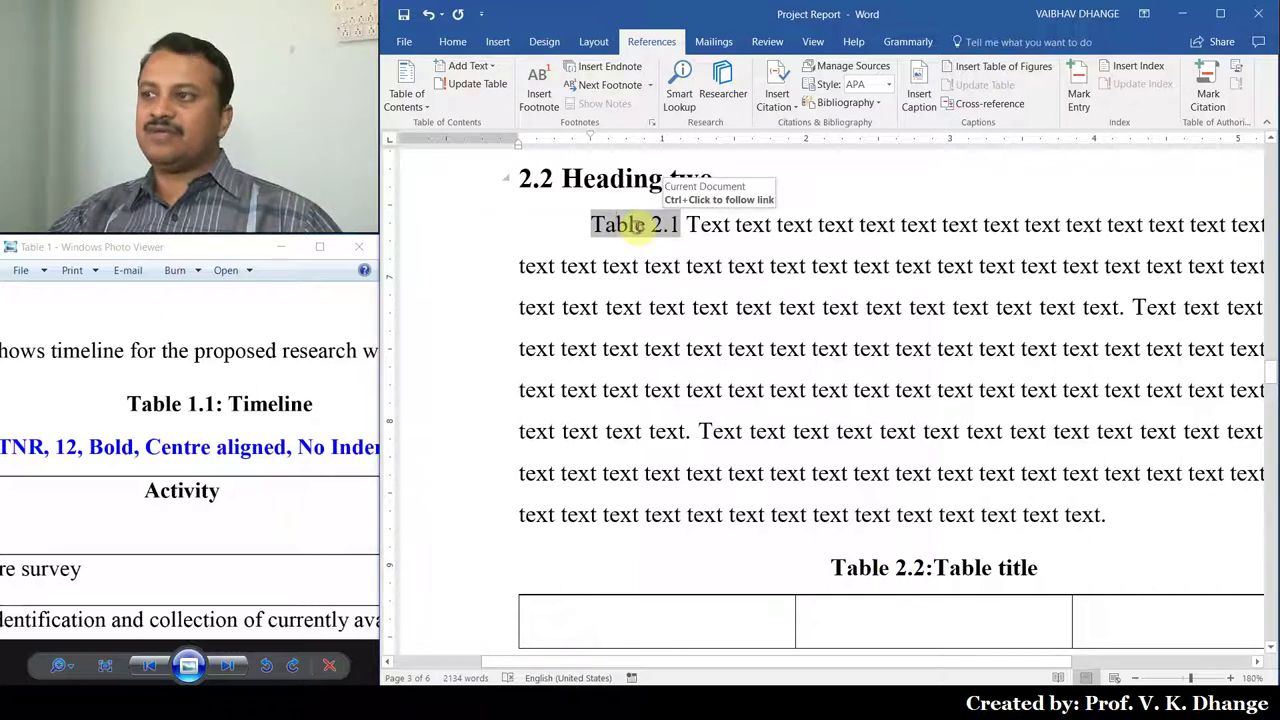
right_click(637, 228)
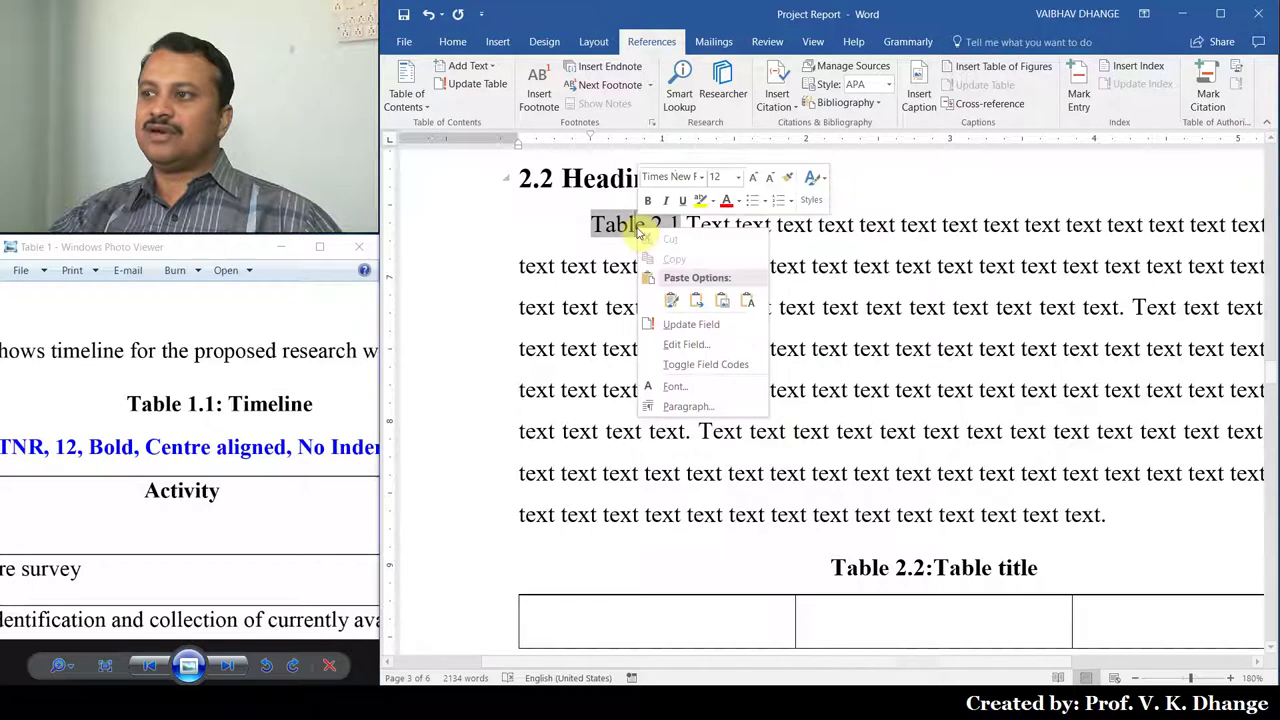
left_click(692, 328)
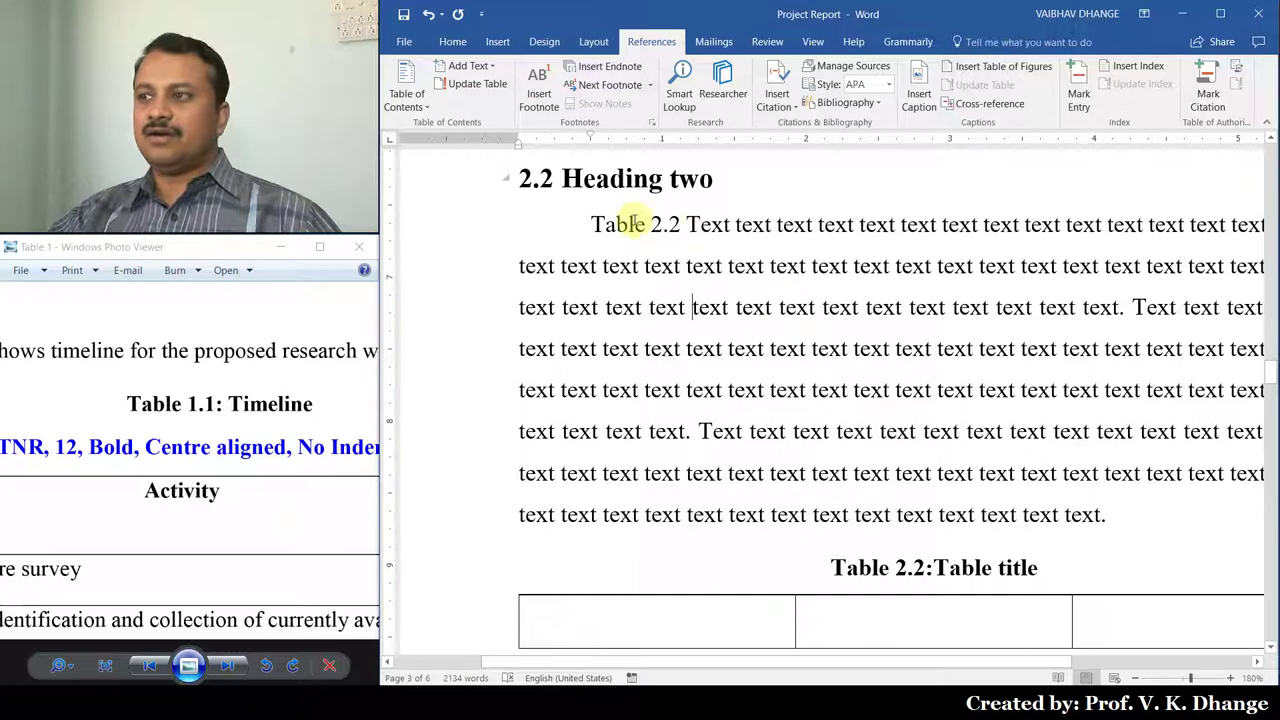
left_click(720, 348)
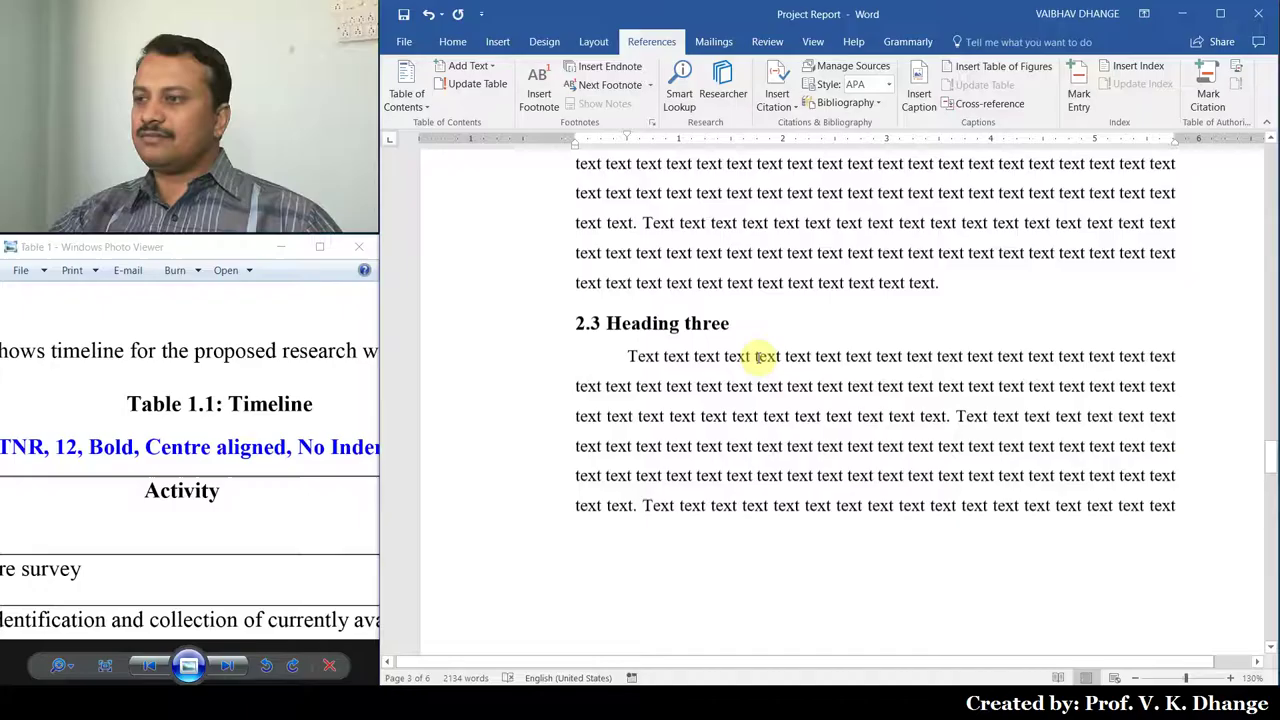
- Insert the Introduction-to-Obsolescence curve picture in a new paragraph directly above 2.2.2 Sub-heading two and centre it
scroll(760, 357, "up", 4)
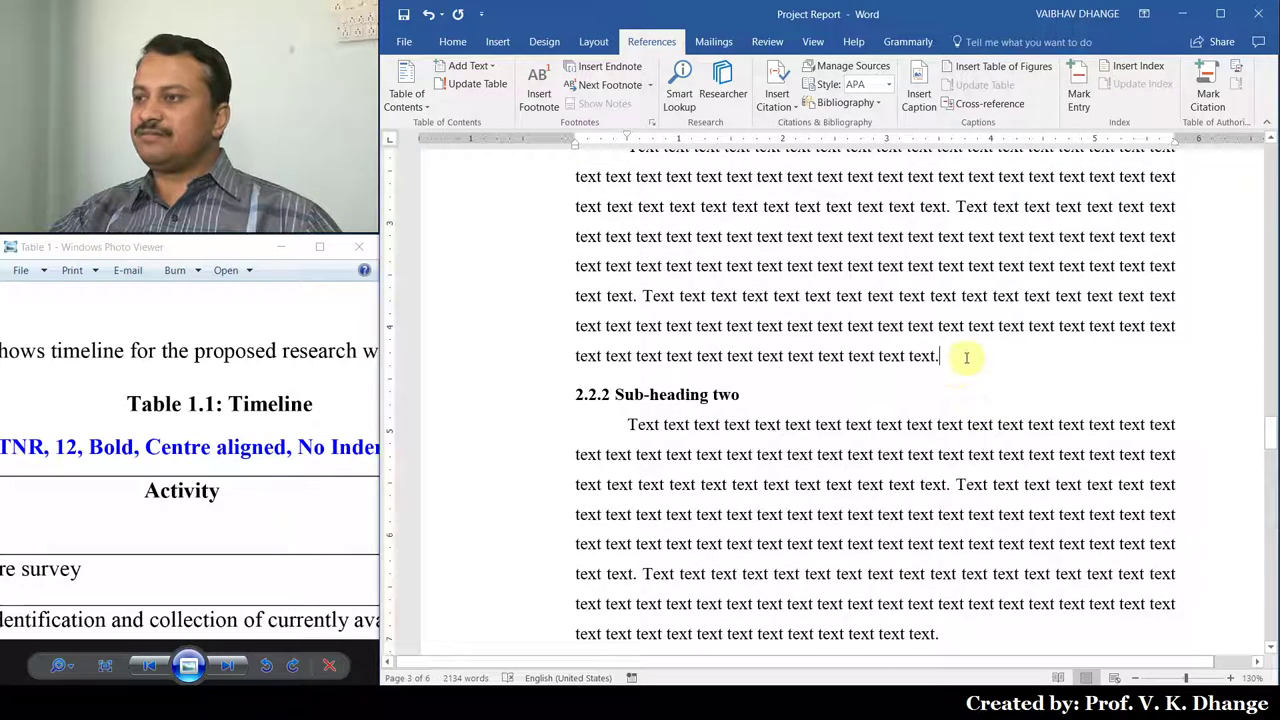
left_click(966, 357)
key("Return")
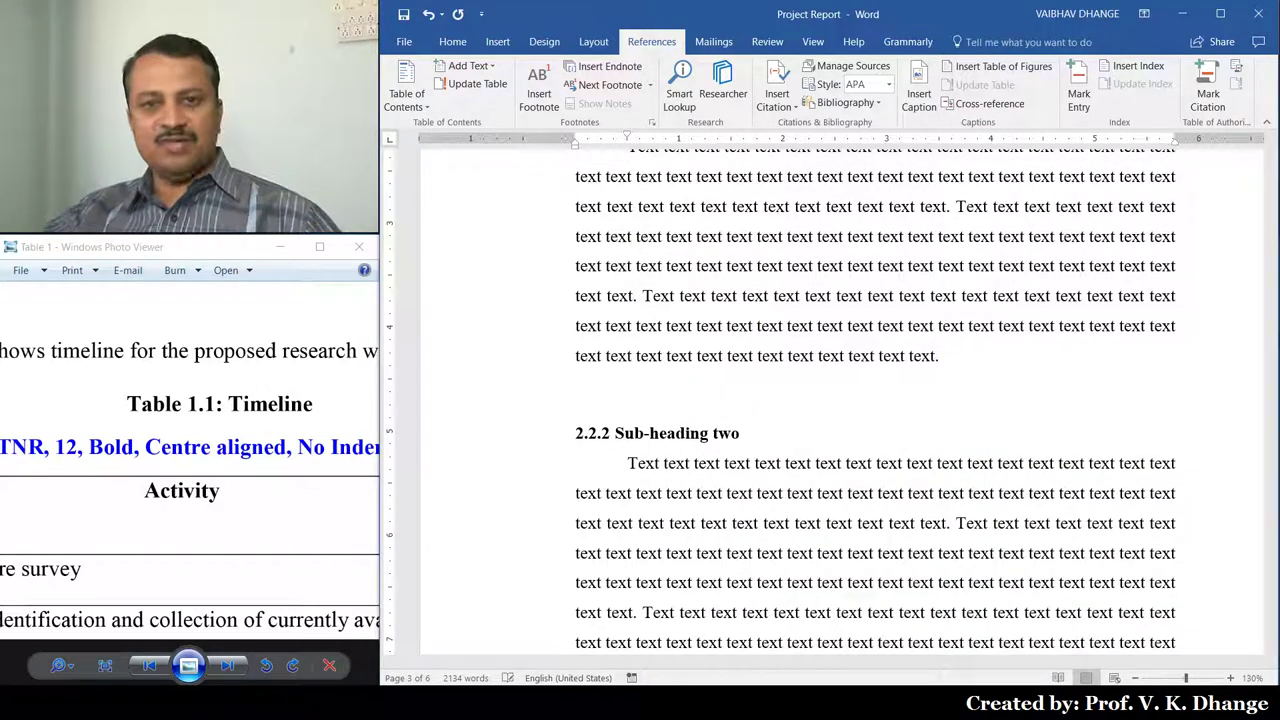
left_click(497, 44)
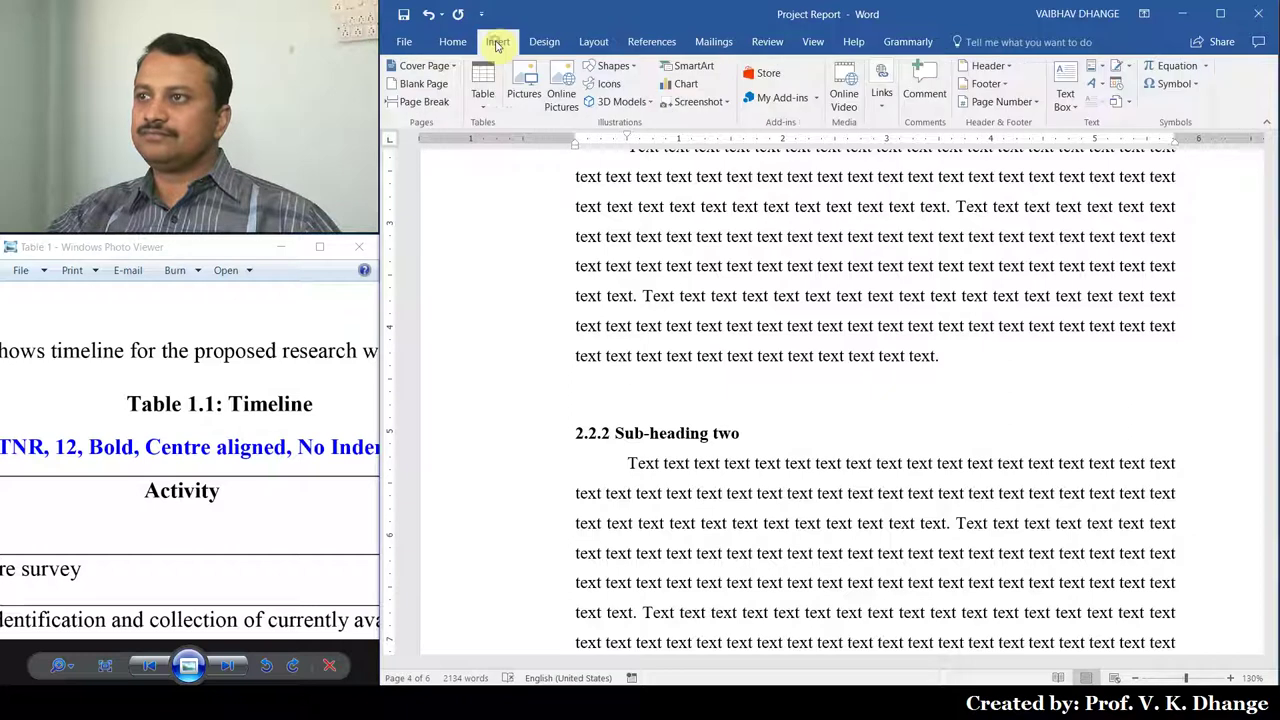
left_click(524, 88)
double_click(580, 150)
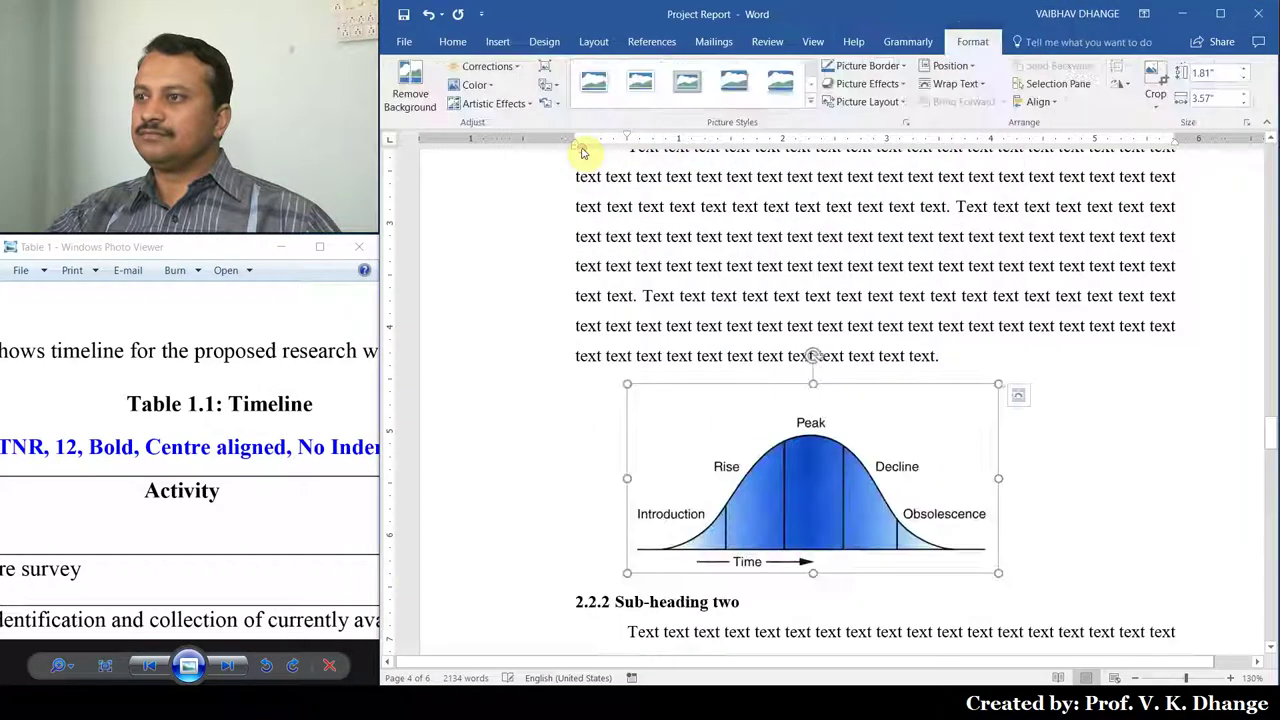
left_click(1084, 544)
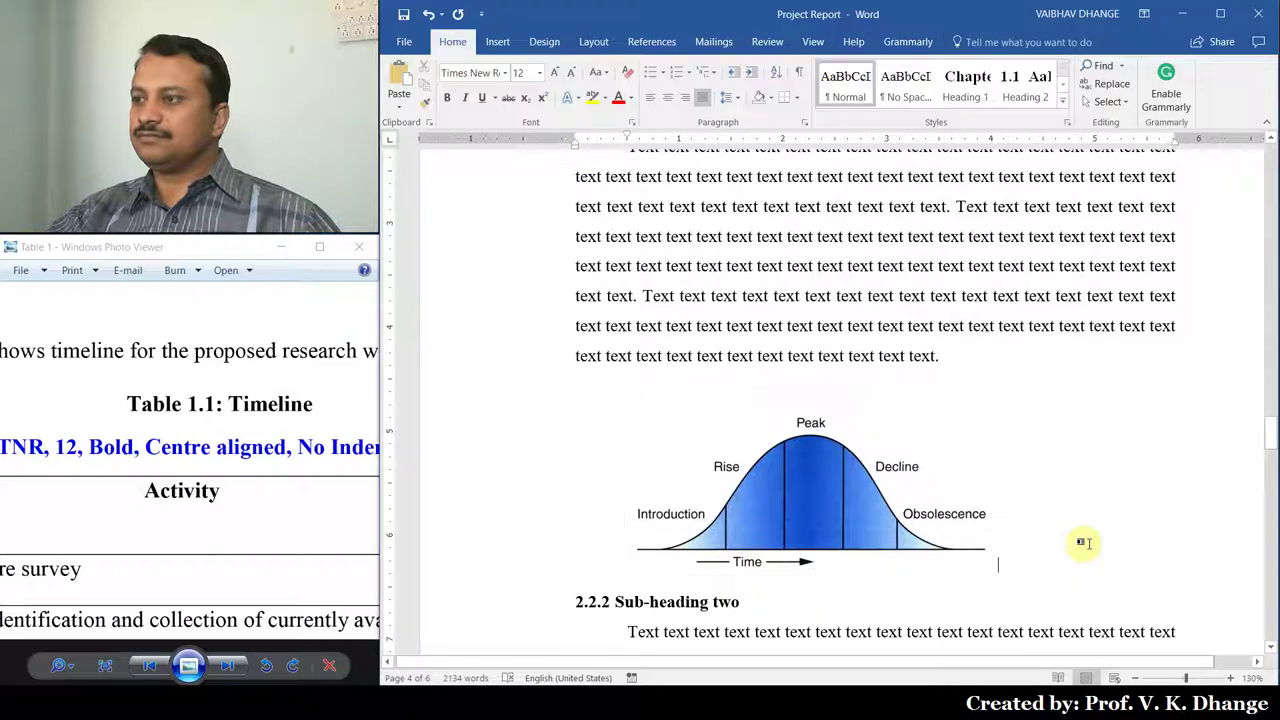
- Begin a caption for the curve picture above 2.2.2 Sub-heading two, using the label Figure
left_click(826, 518)
scroll(826, 518, "up", 7)
right_click(886, 382)
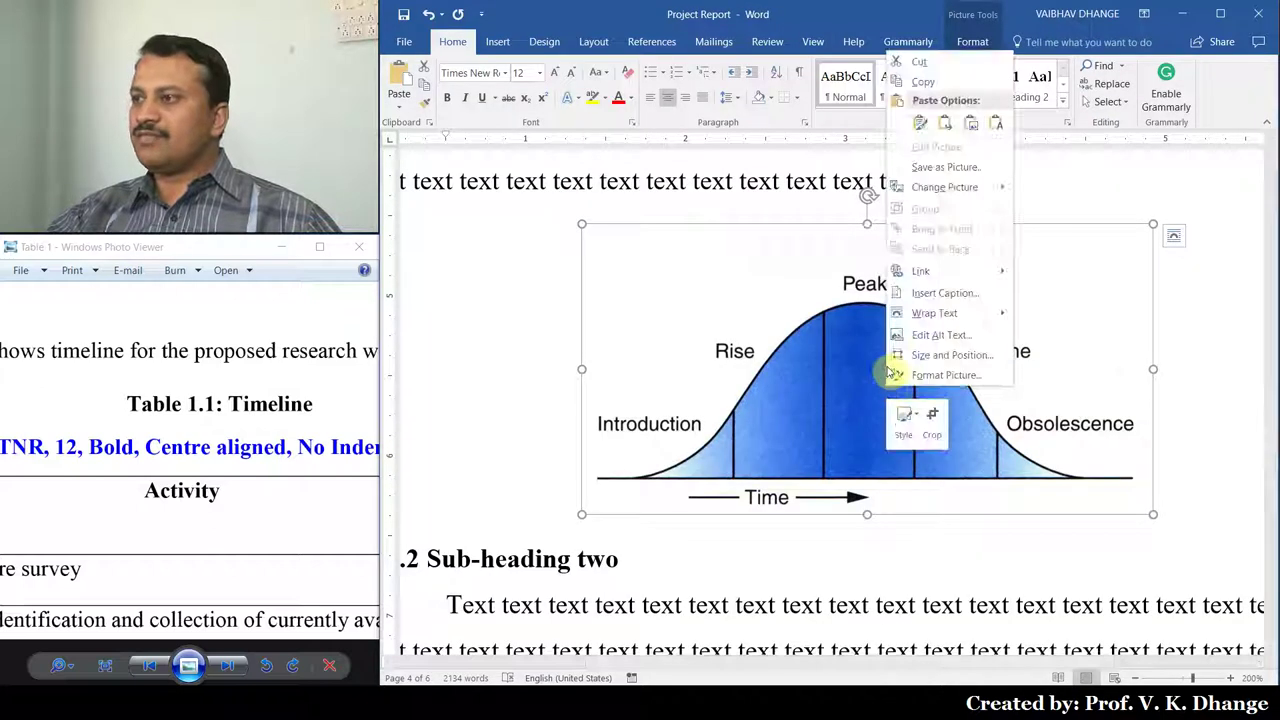
left_click(908, 297)
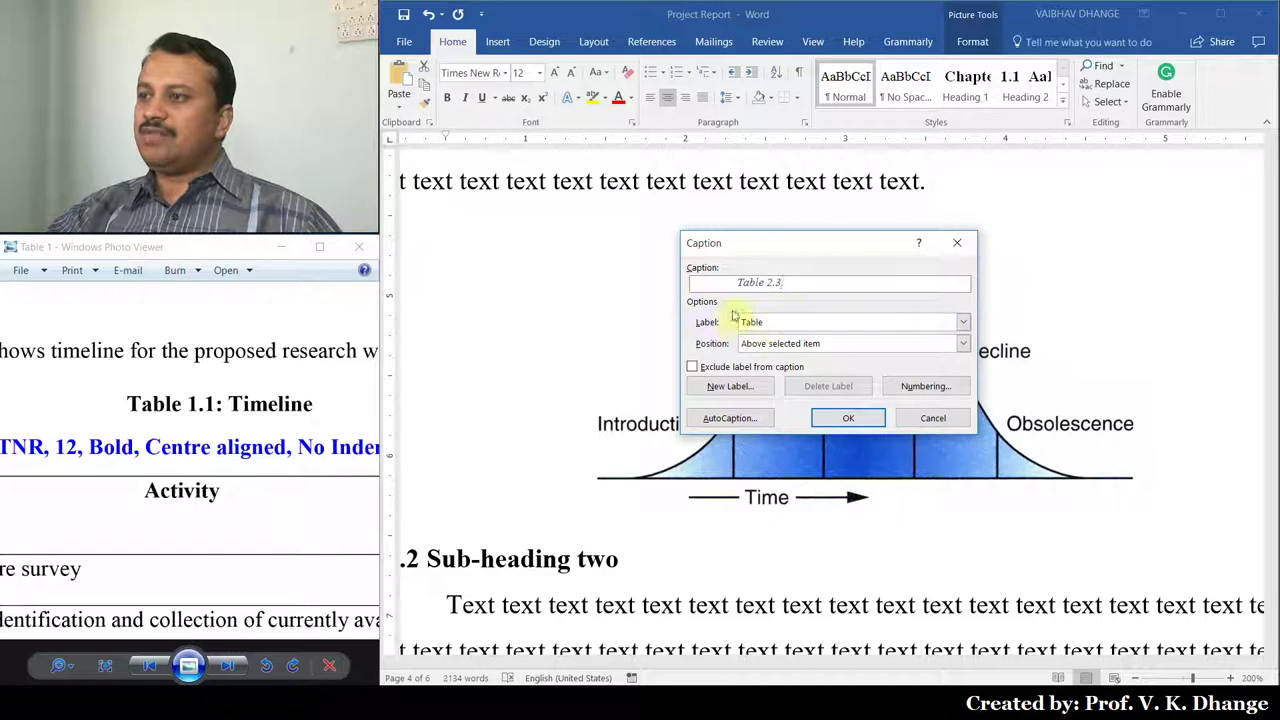
left_click(963, 322)
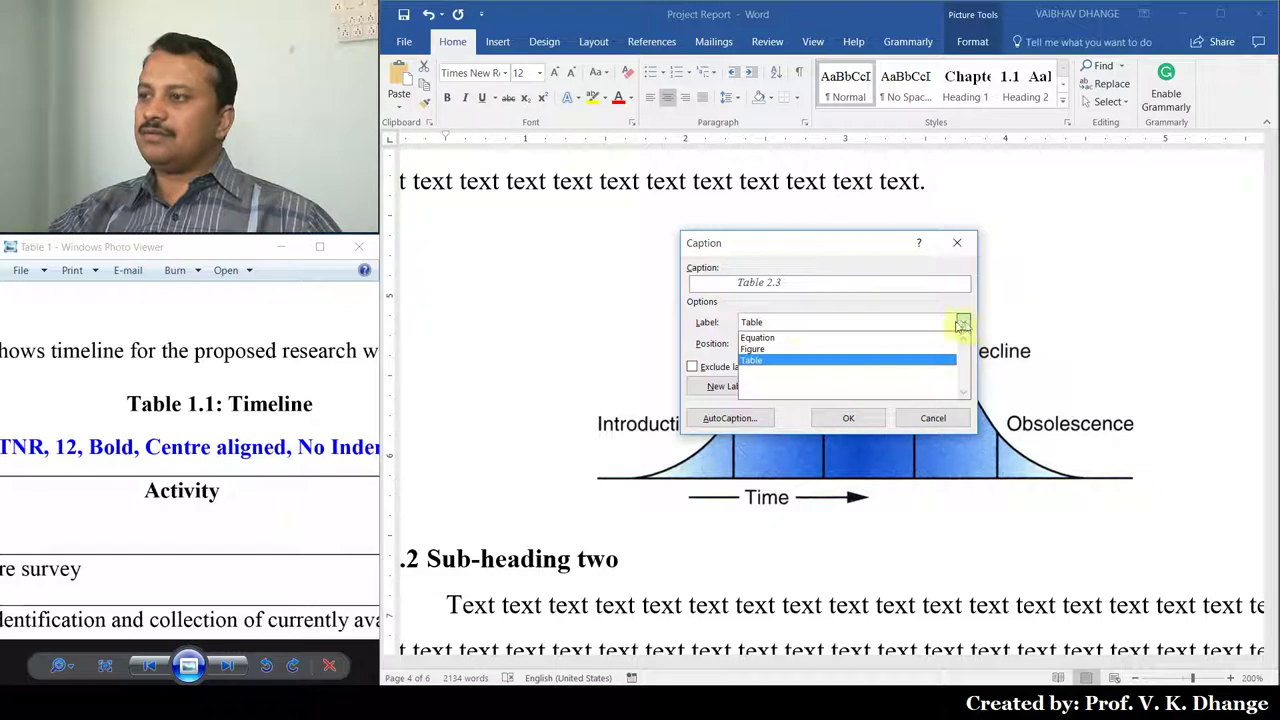
left_click(782, 349)
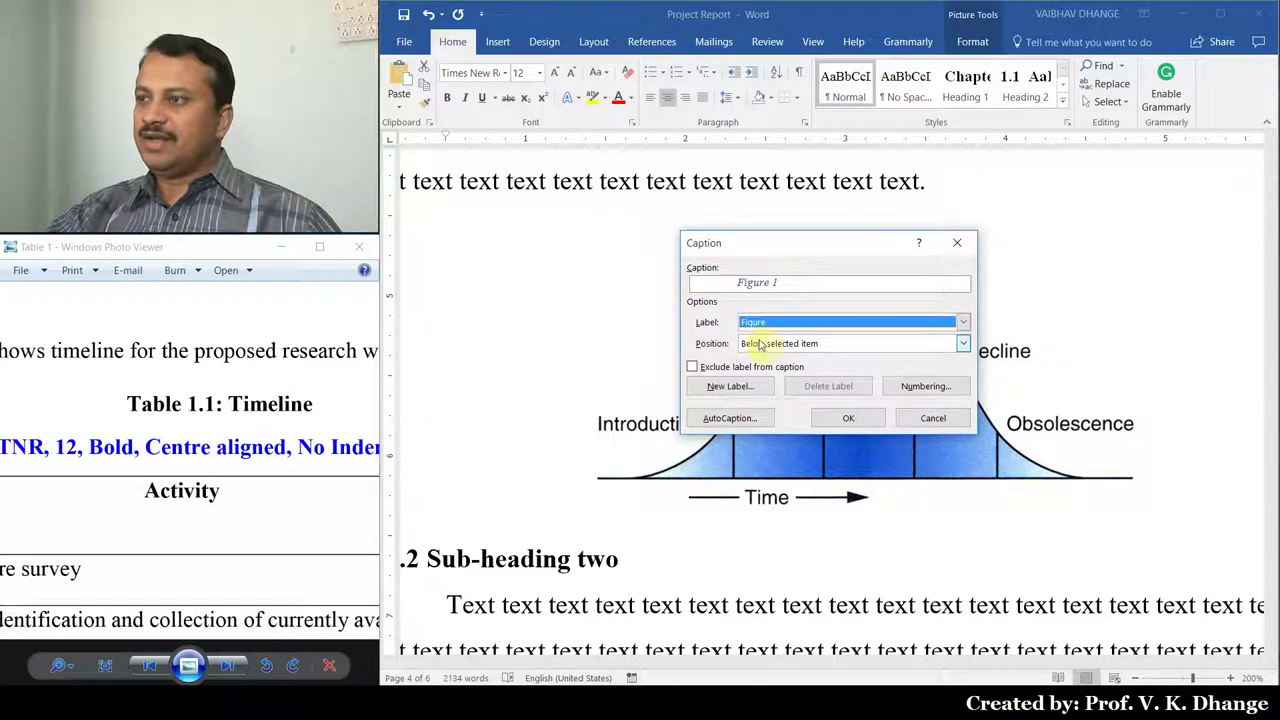